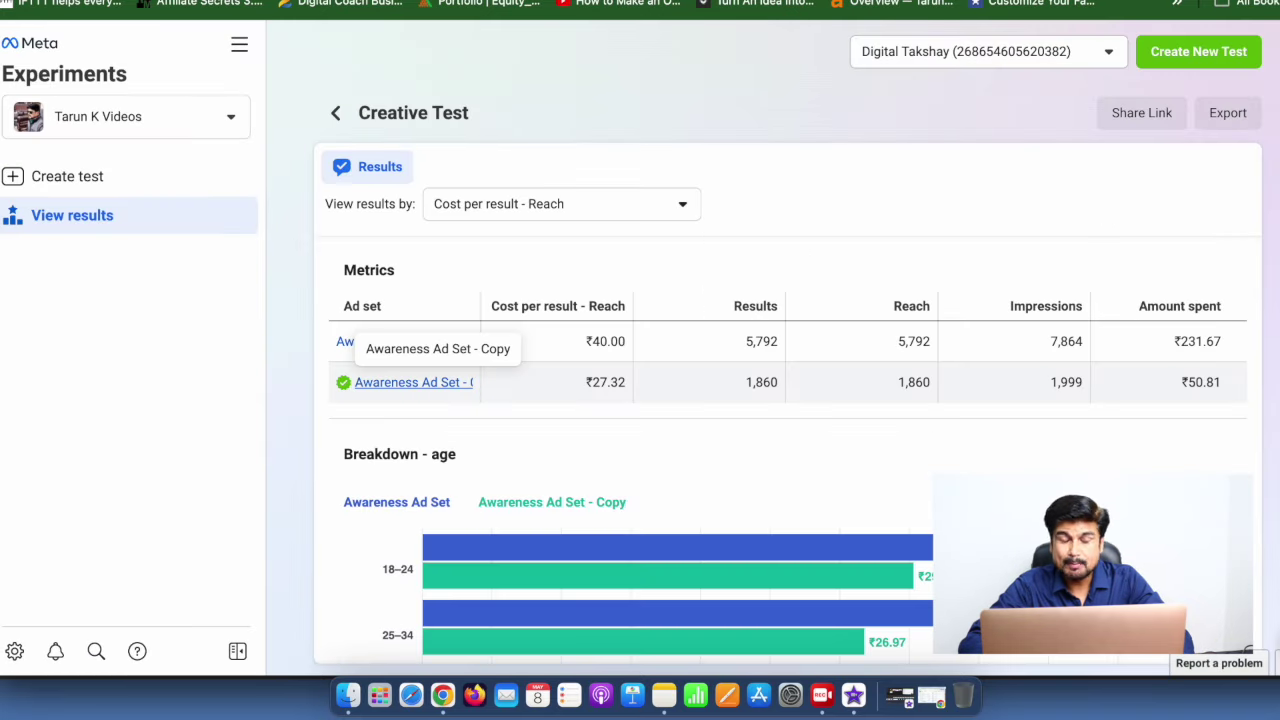
# Open the Audiences tool from the Creative Test results in Experiments.
pyautogui.click(413, 382)
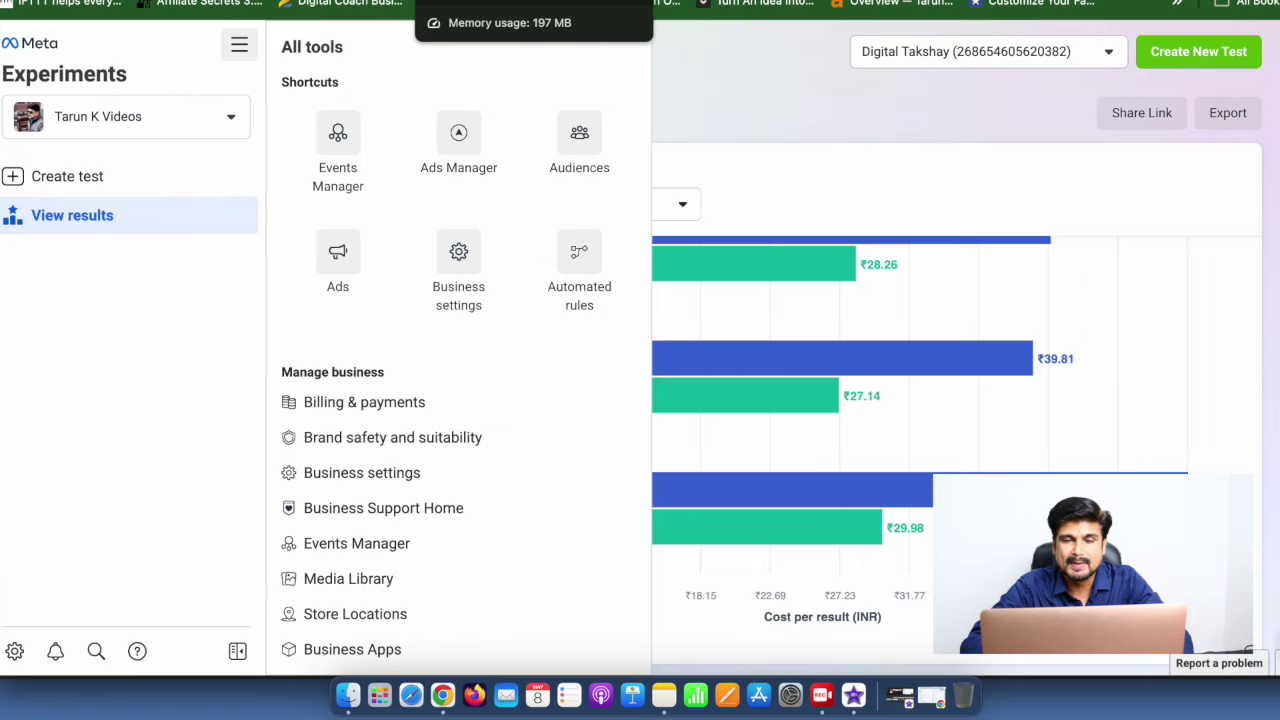
pyautogui.click(239, 45)
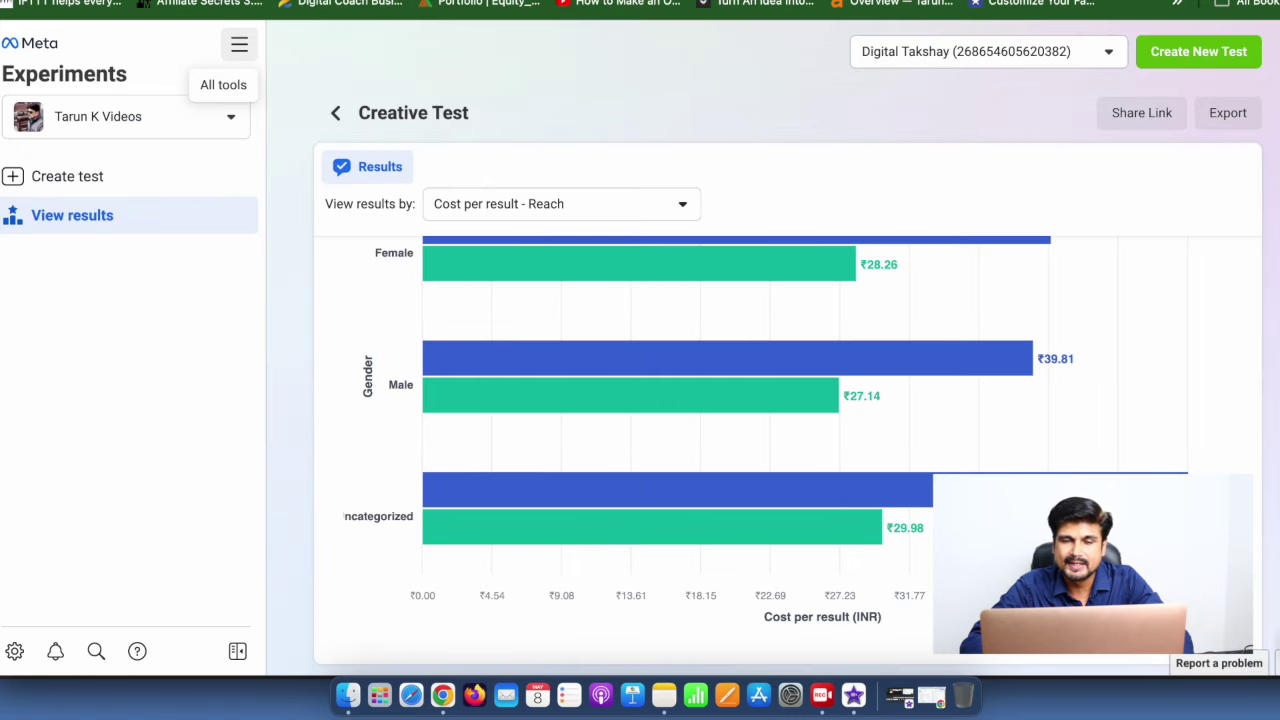
pyautogui.click(239, 45)
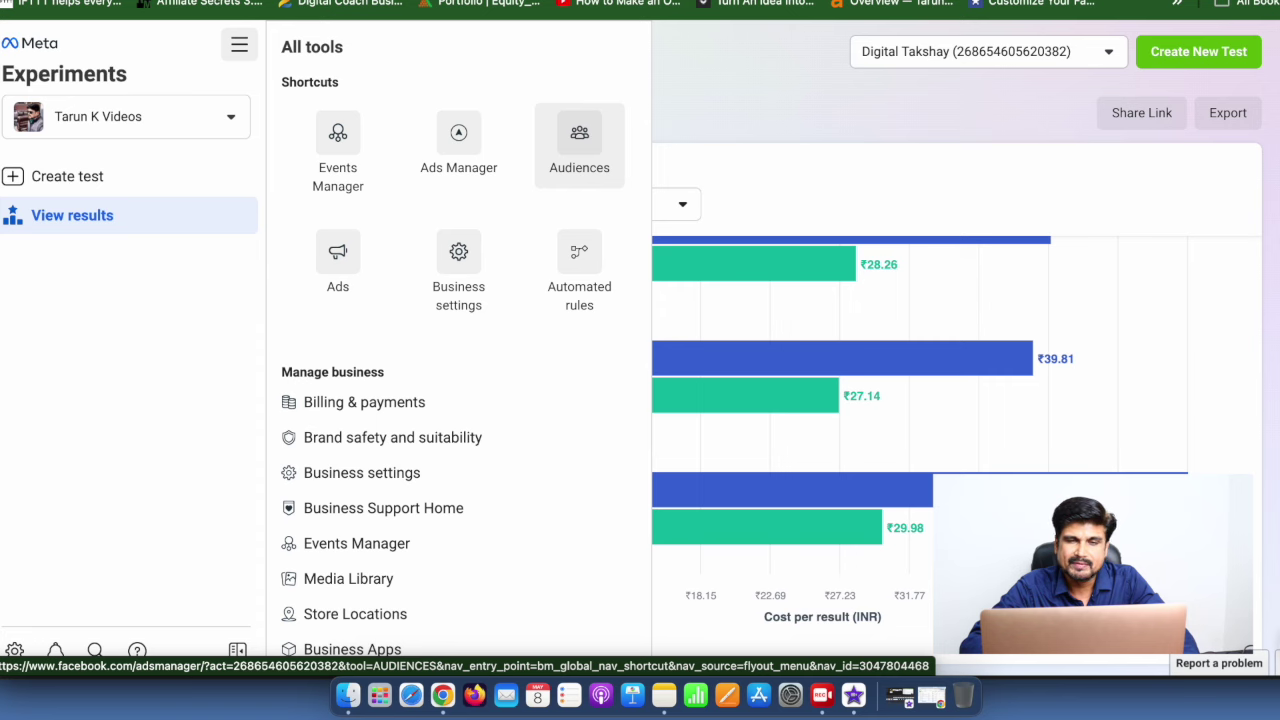
pyautogui.click(579, 145)
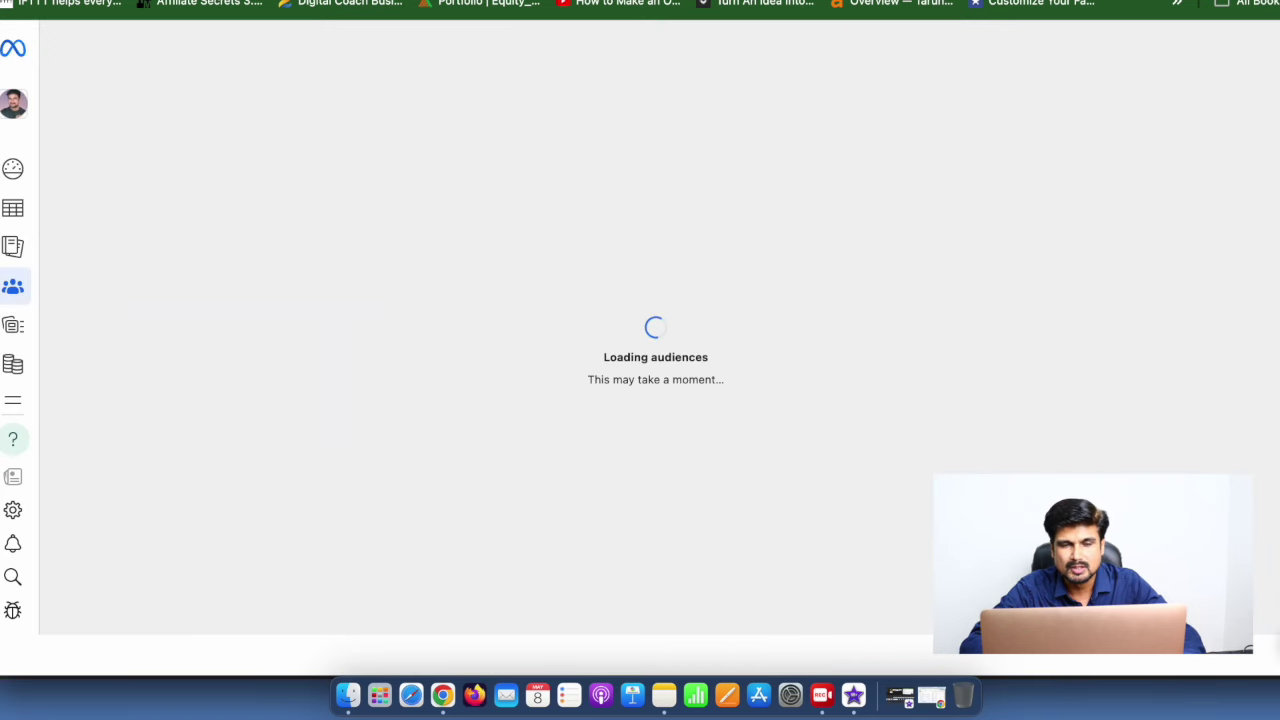
# Examine the saved custom and lookalike audiences, including the website visitor audiences for different day ranges.
pyautogui.scroll(-3, 494, 366)
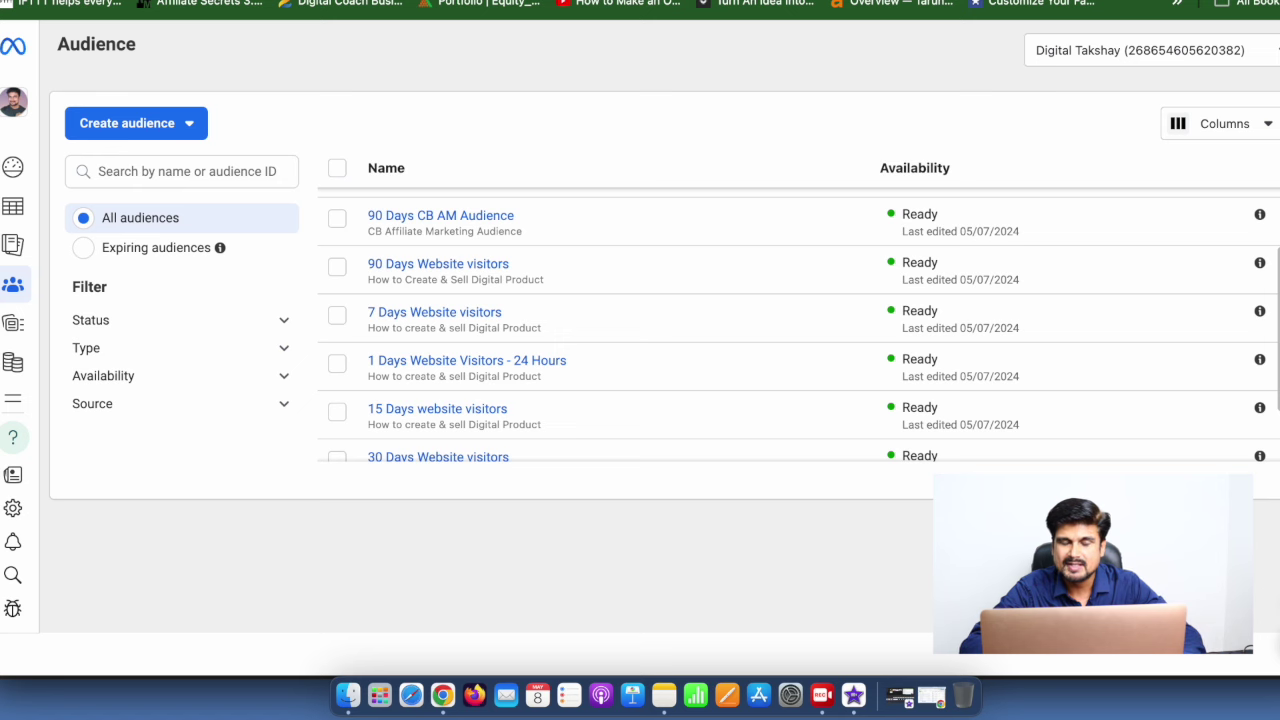
pyautogui.scroll(2, 799, 325)
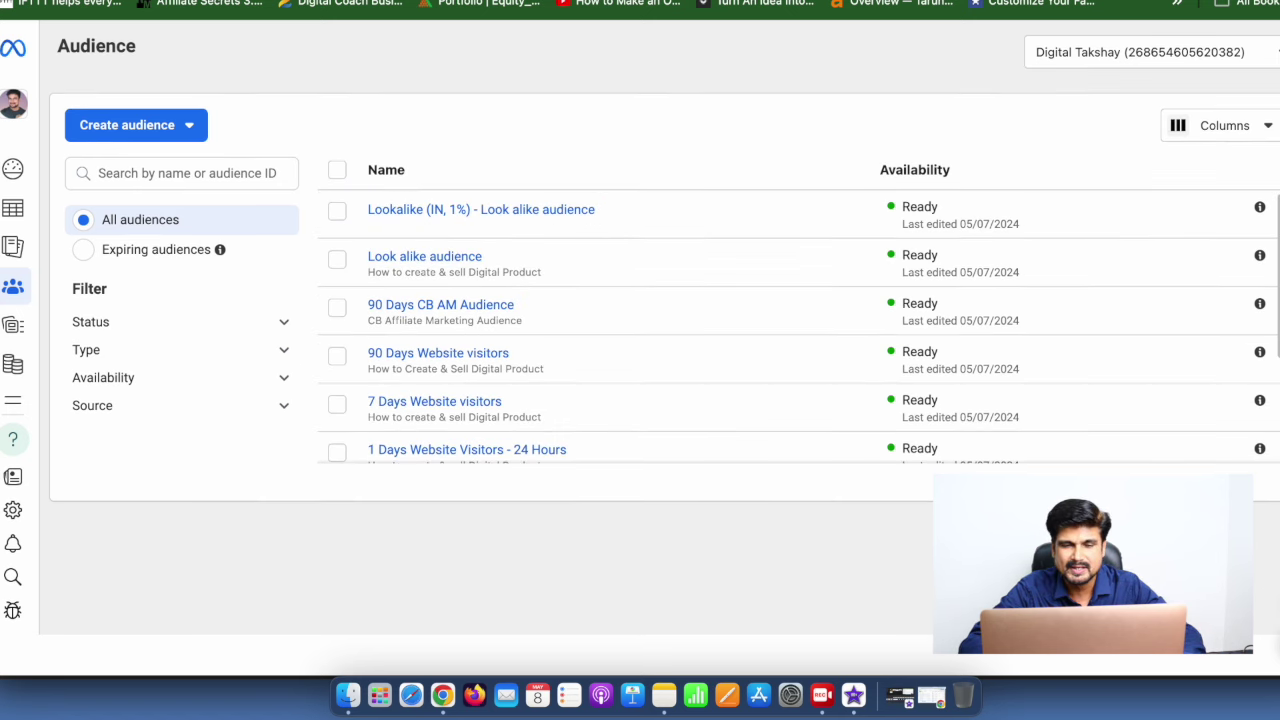
pyautogui.moveTo(455, 257)
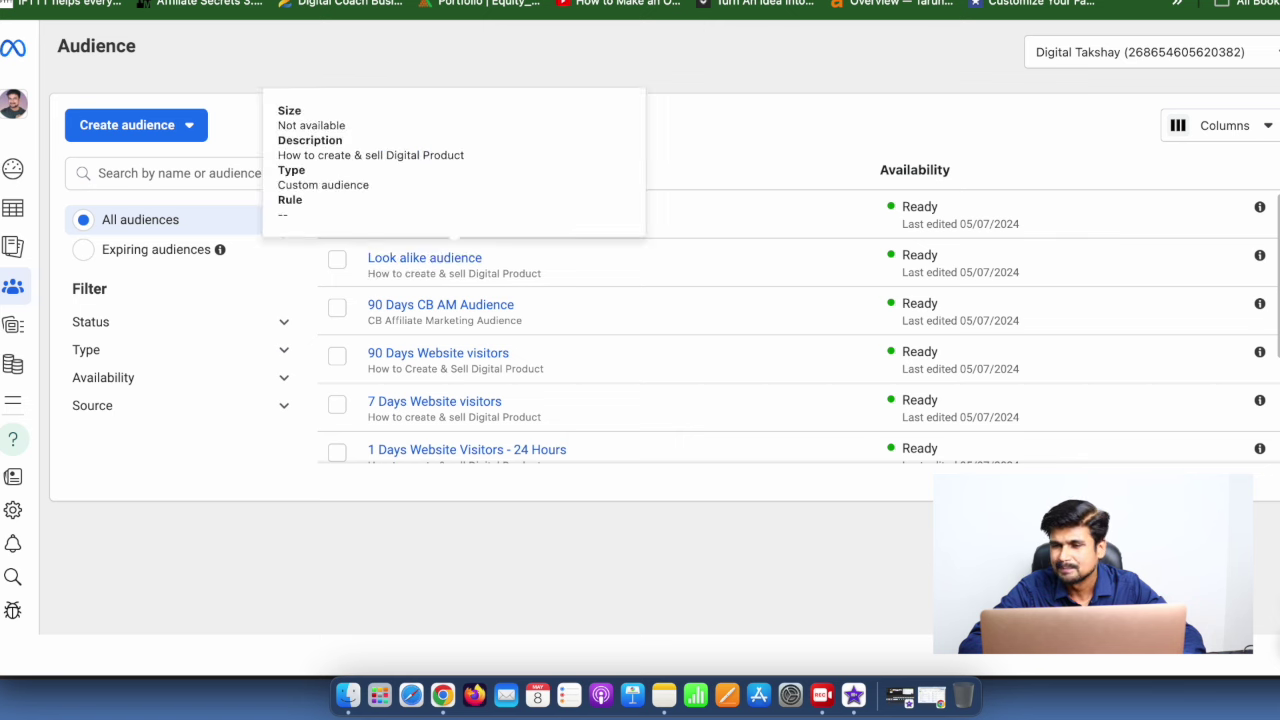
pyautogui.moveTo(440, 306)
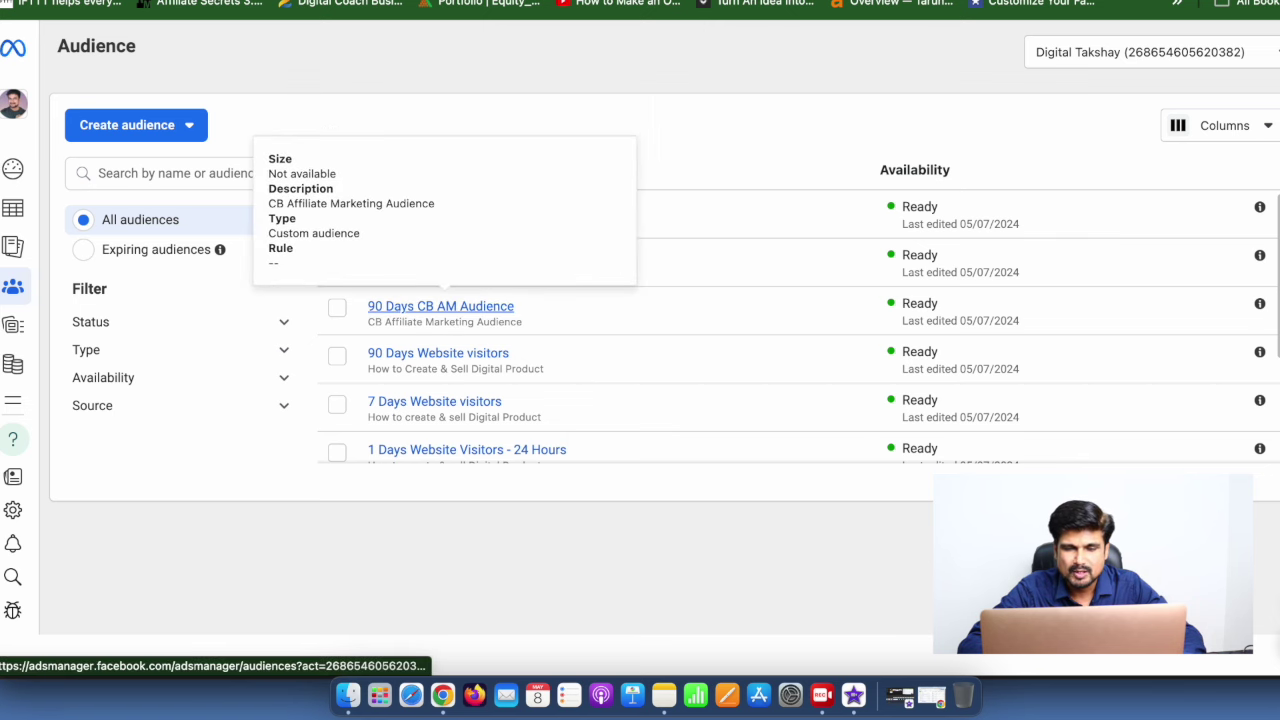
pyautogui.scroll(-2, 799, 328)
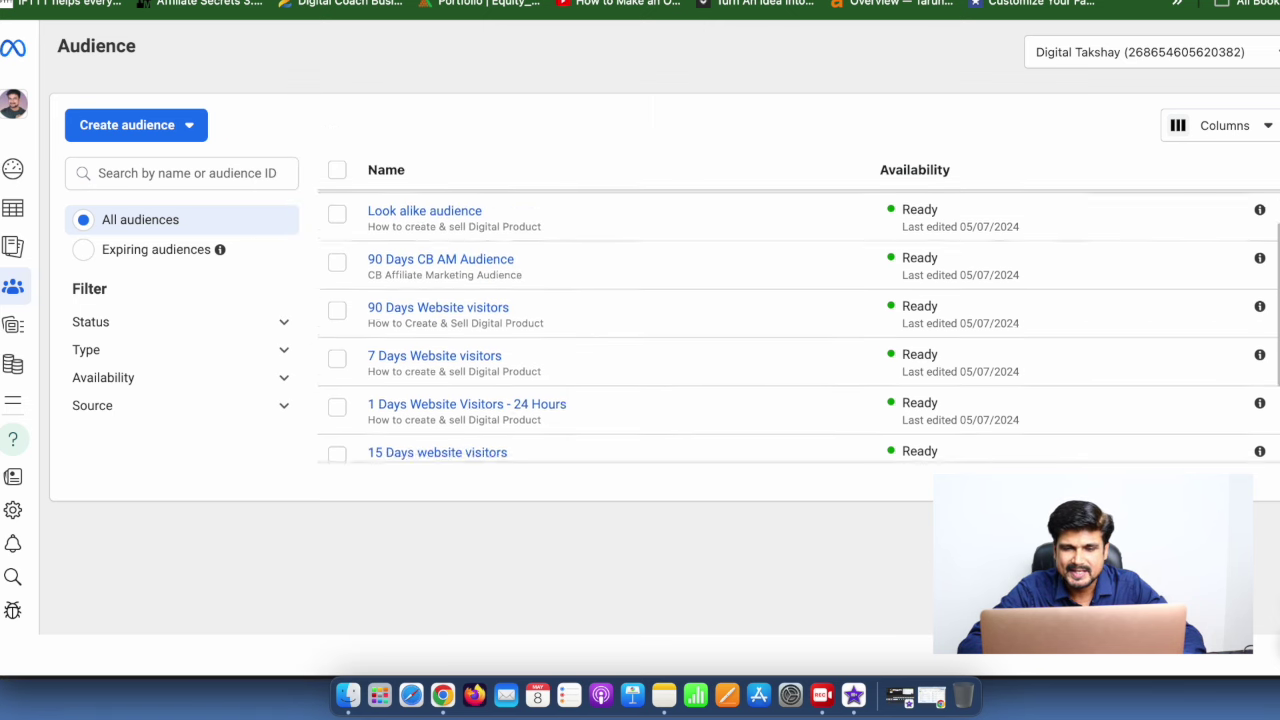
pyautogui.moveTo(429, 337)
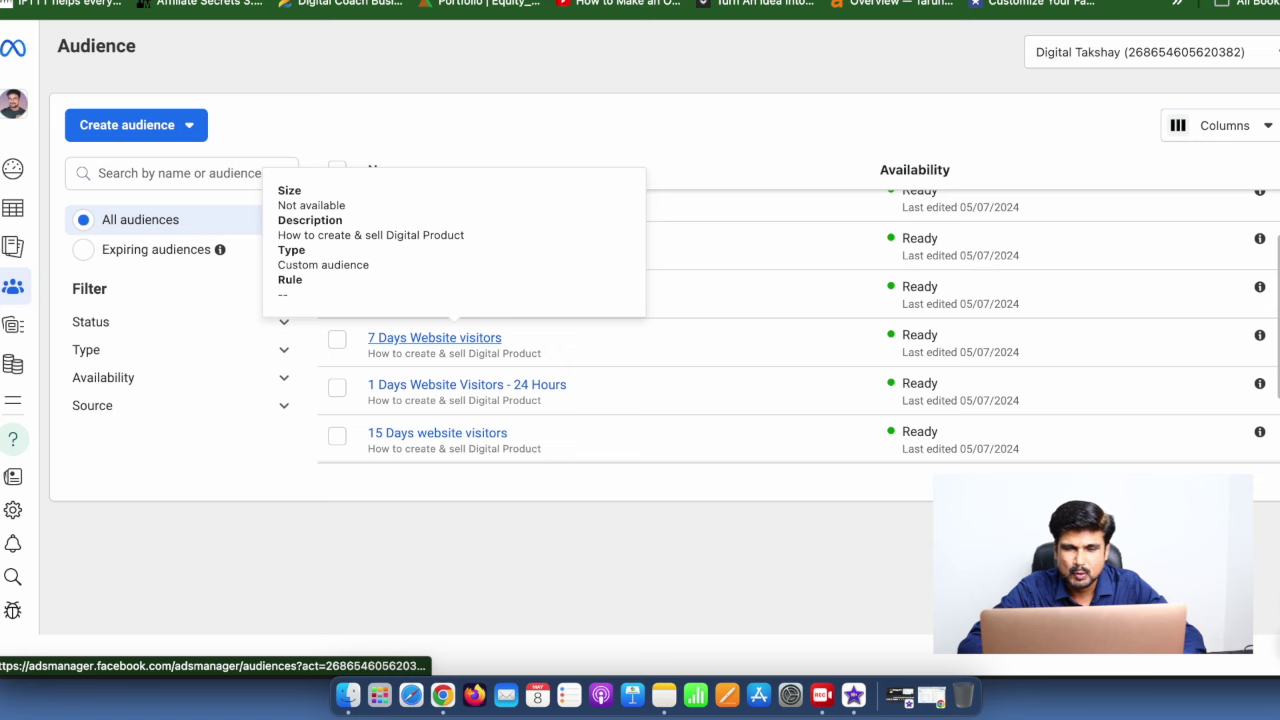
pyautogui.scroll(-1, 429, 337)
pyautogui.scroll(-1, 450, 337)
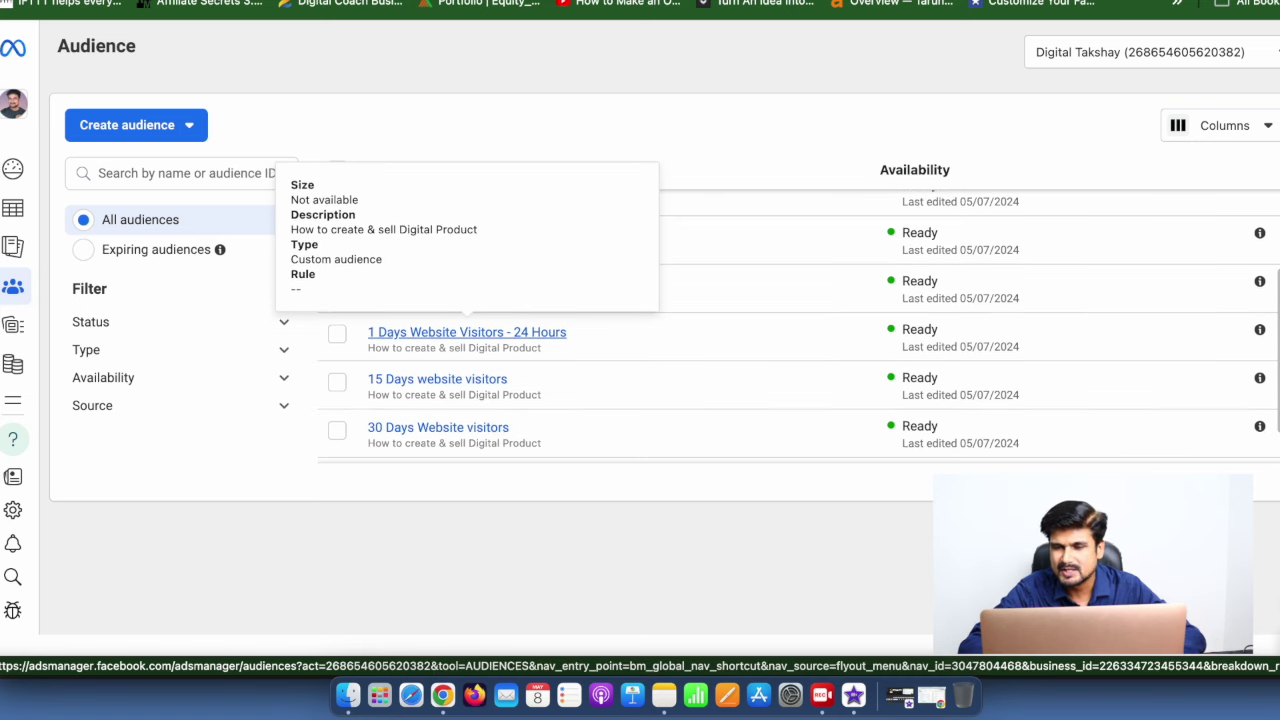
pyautogui.scroll(-1, 450, 337)
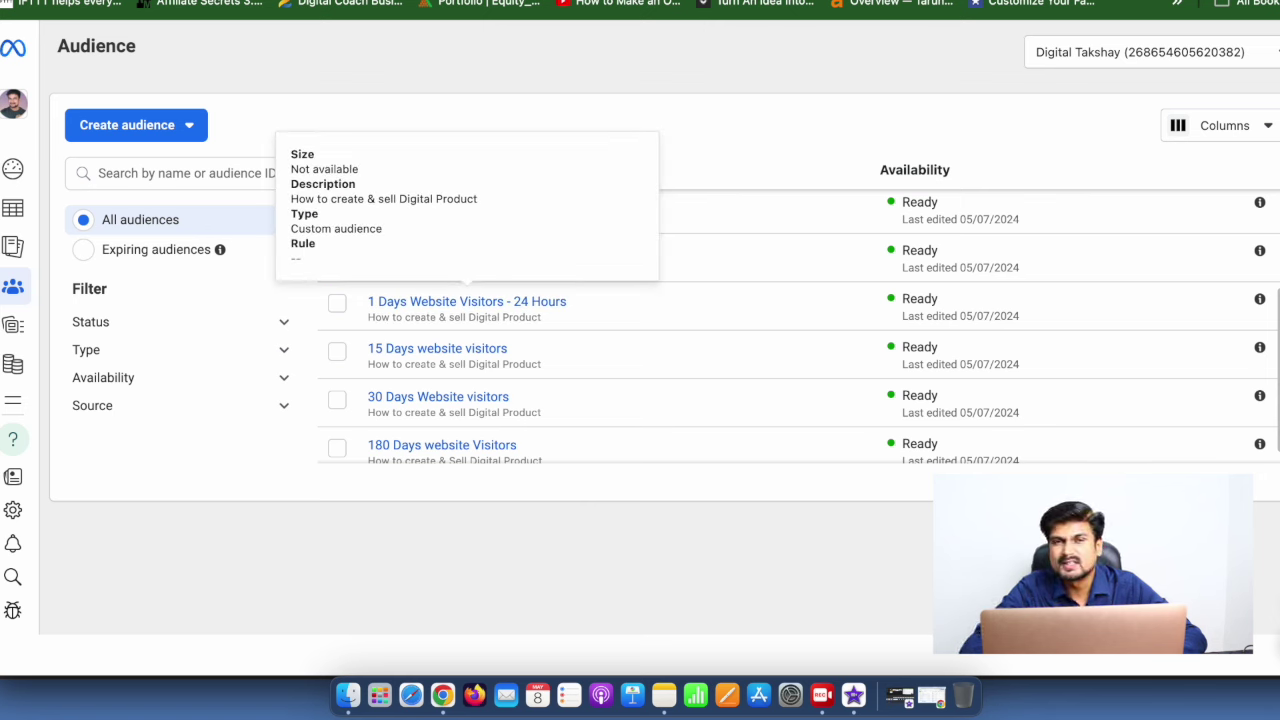
pyautogui.scroll(-1, 442, 400)
pyautogui.moveTo(442, 394)
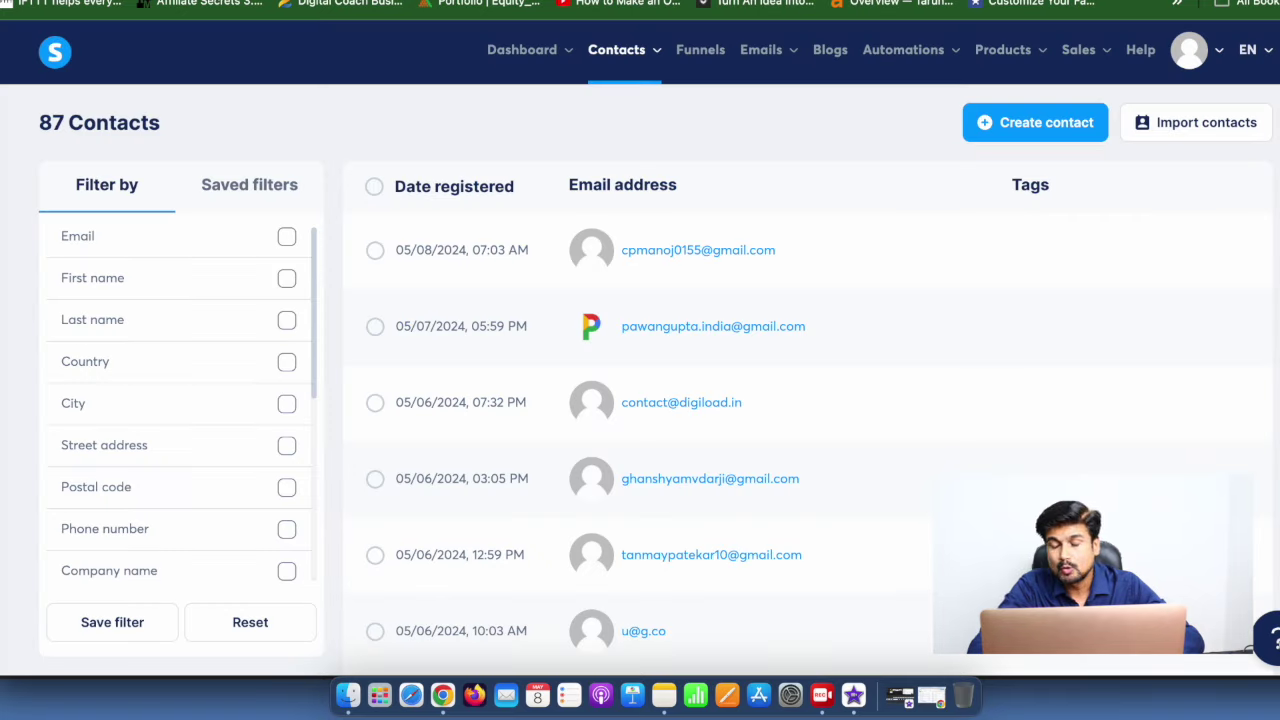
# In systeme.io, open the Digital Product Webinar funnel and edit its WRP webinar registration page.
pyautogui.click(690, 2)
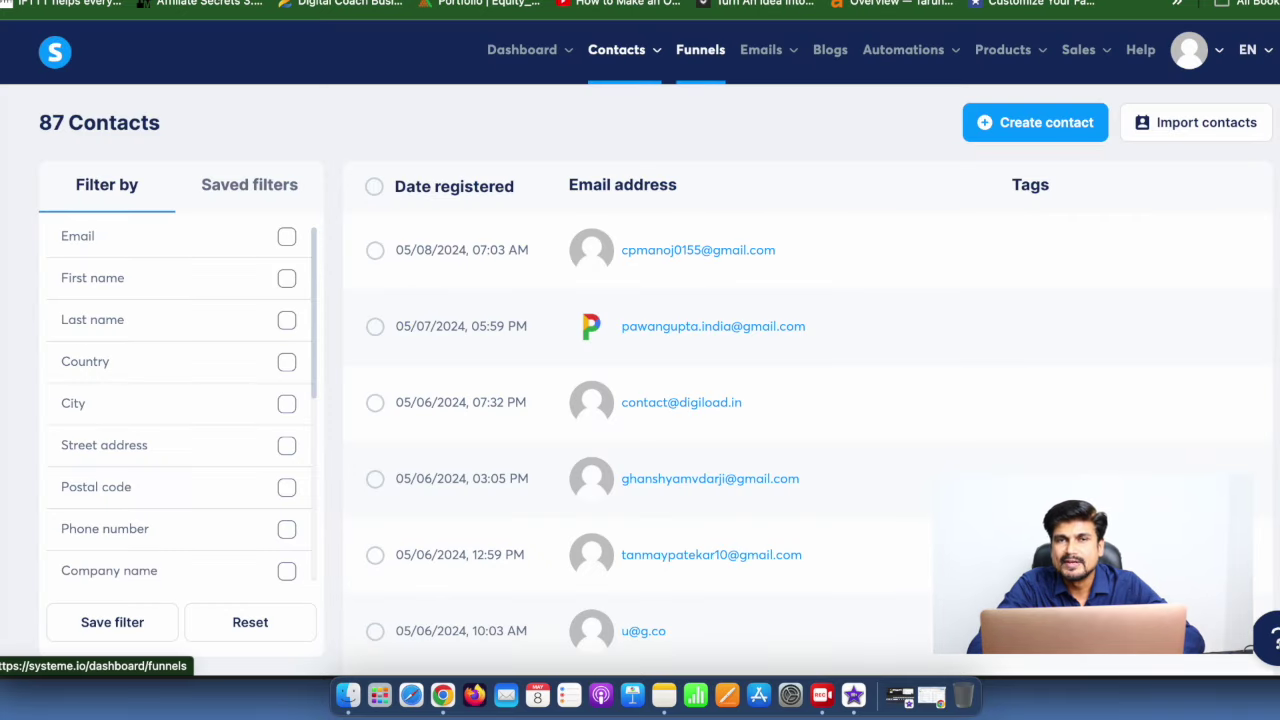
pyautogui.click(700, 49)
pyautogui.click(134, 337)
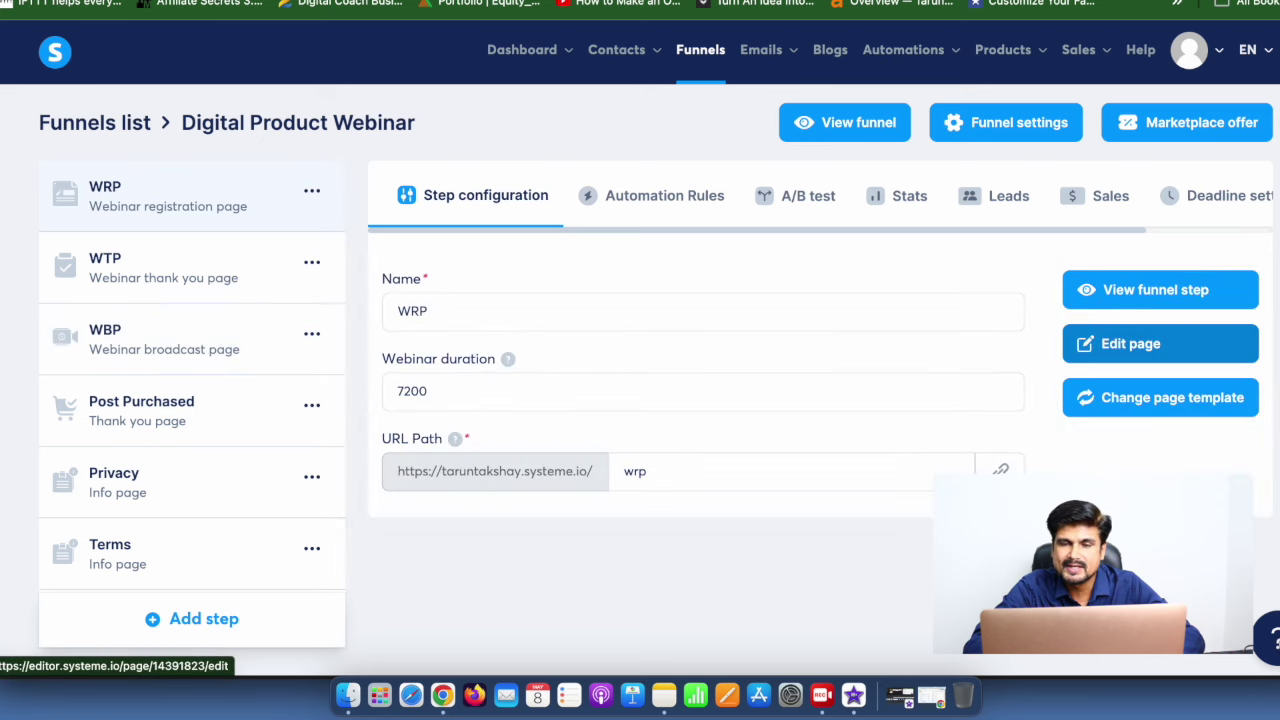
pyautogui.click(1140, 343)
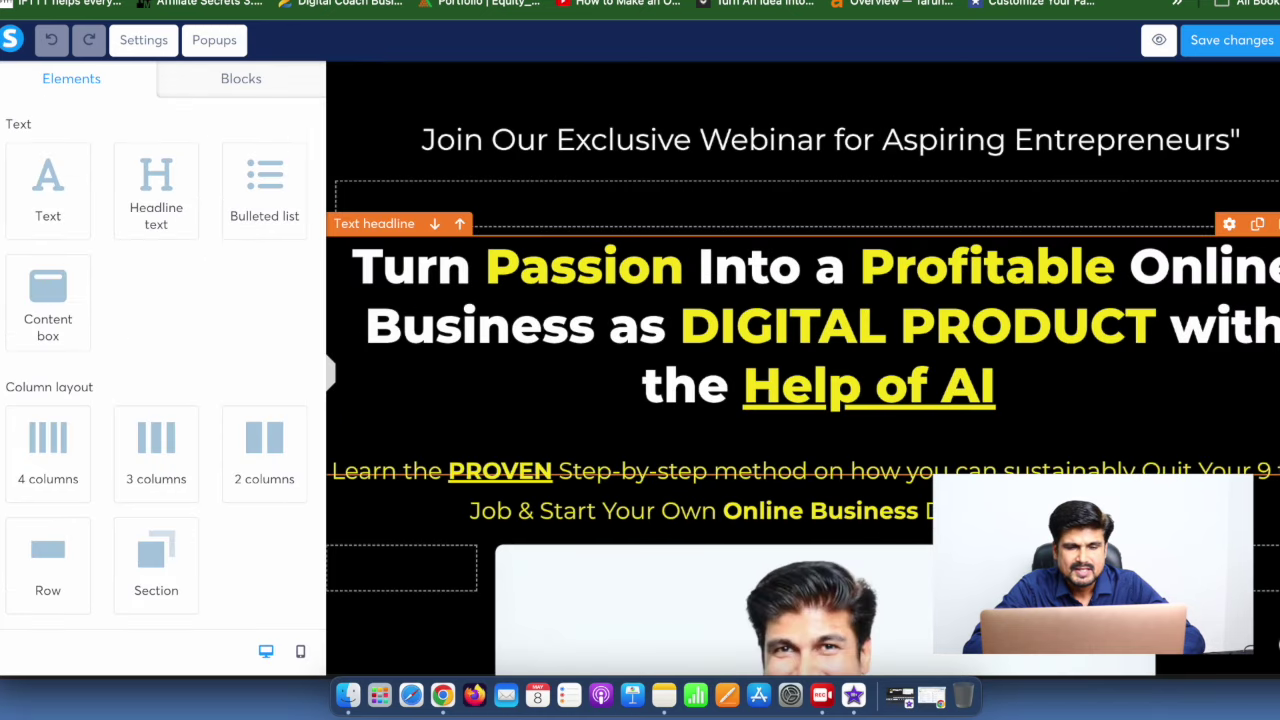
# Examine the Meta Pixel and Google tag scripts in the header code of the page's tracking settings.
pyautogui.click(144, 40)
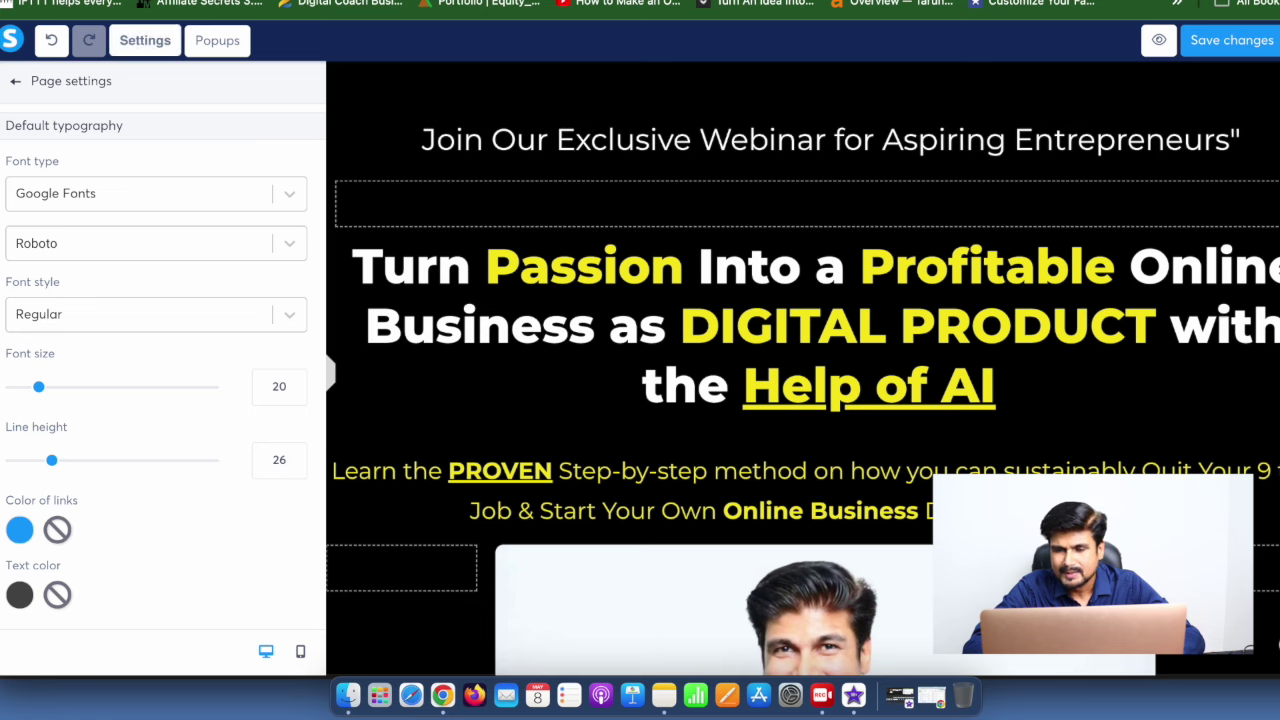
pyautogui.scroll(-10, 163, 350)
pyautogui.scroll(-15, 163, 345)
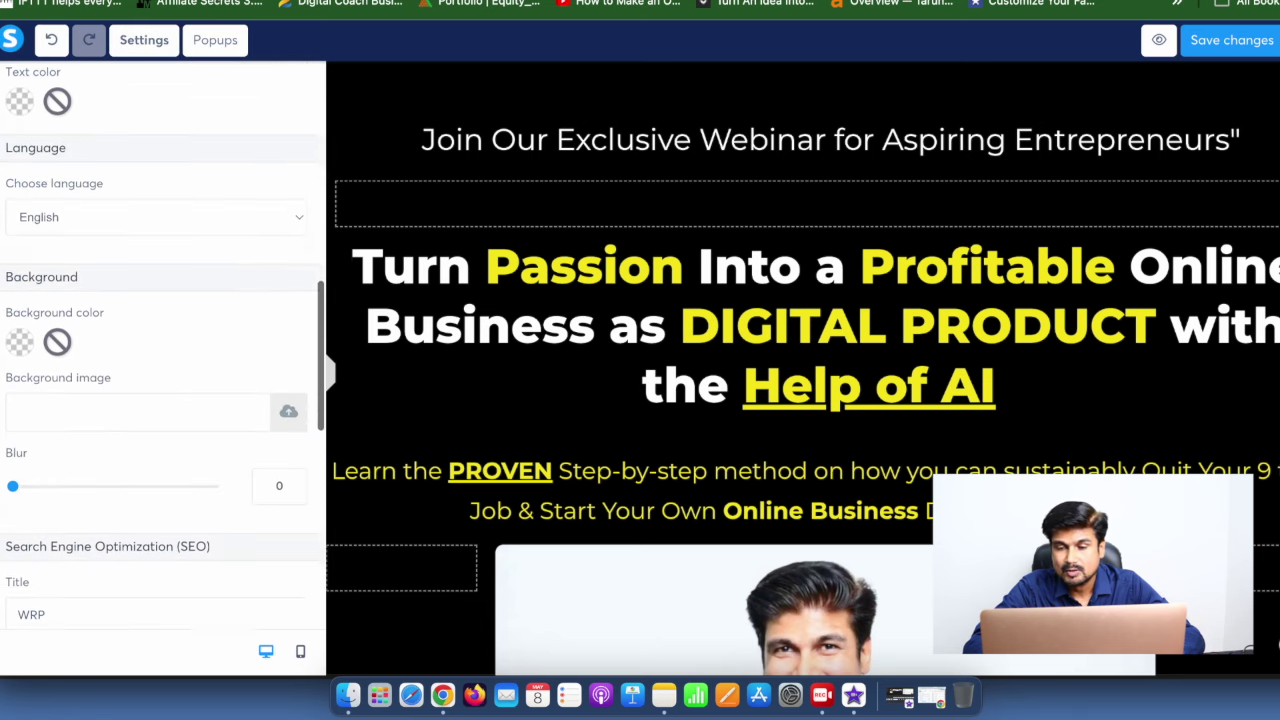
pyautogui.scroll(-2, 163, 350)
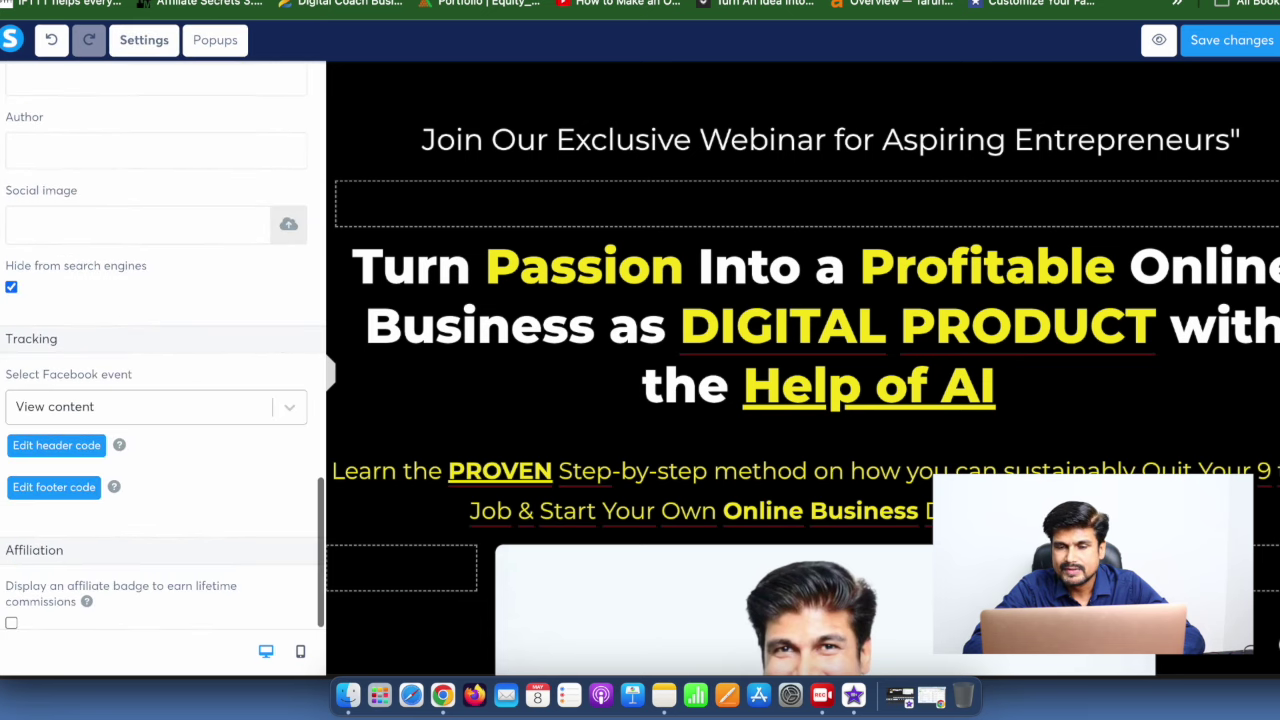
pyautogui.click(56, 445)
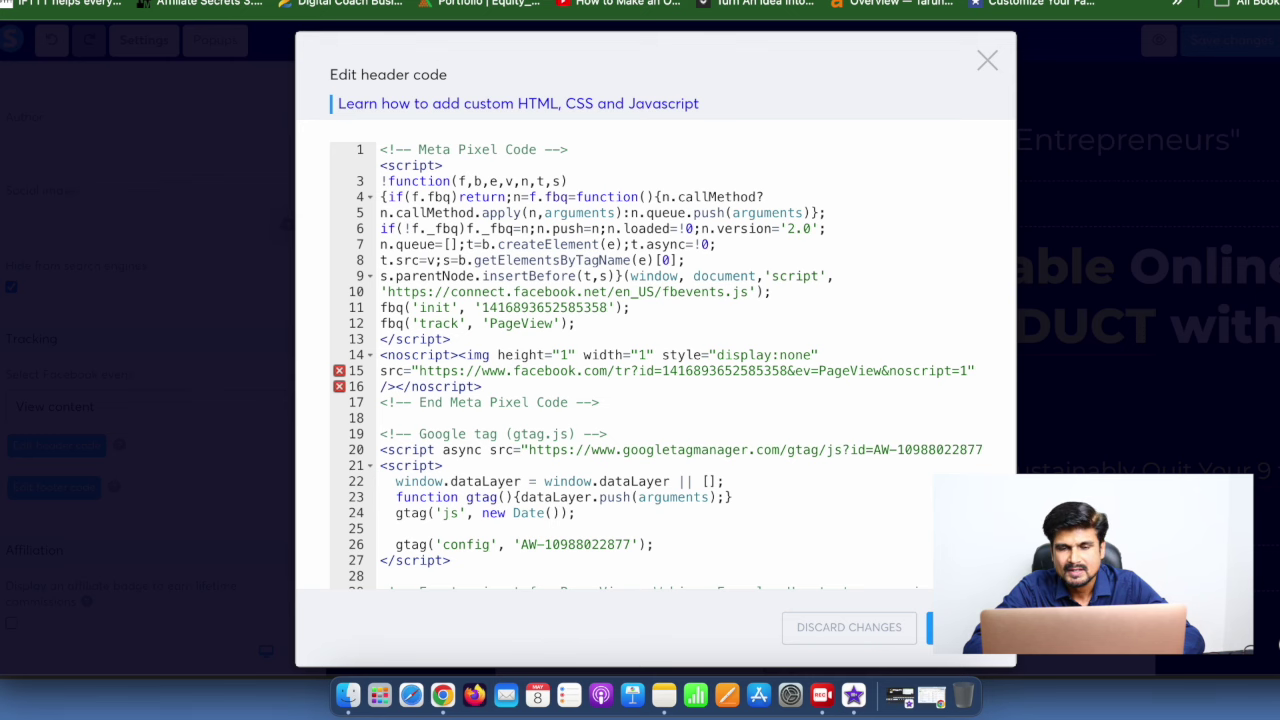
pyautogui.scroll(-2, 656, 368)
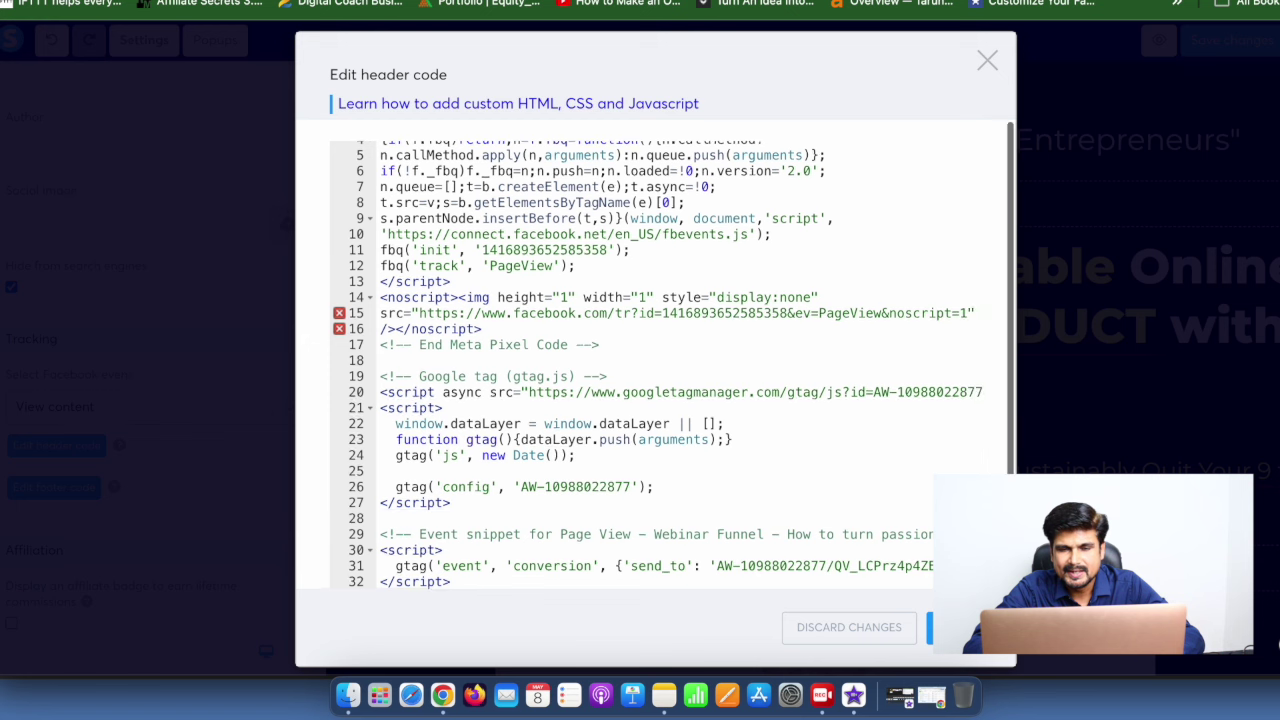
pyautogui.scroll(2, 656, 368)
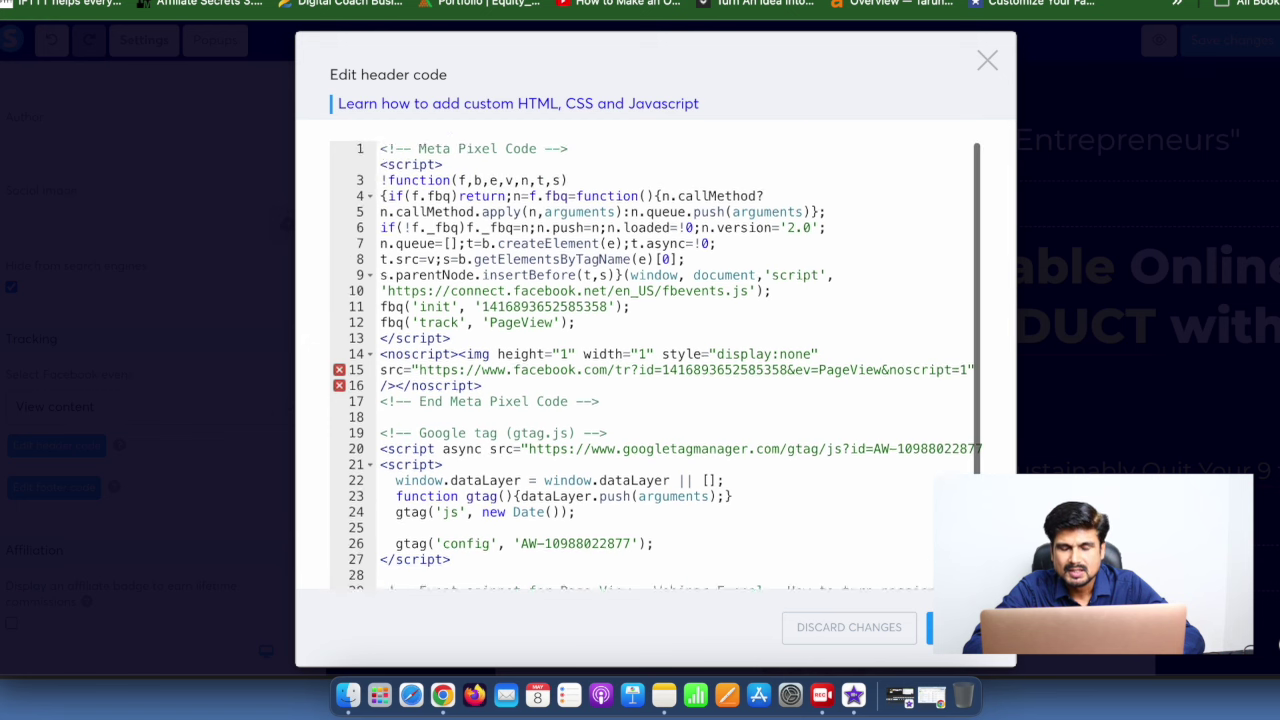
pyautogui.scroll(-2, 656, 368)
pyautogui.scroll(2, 656, 368)
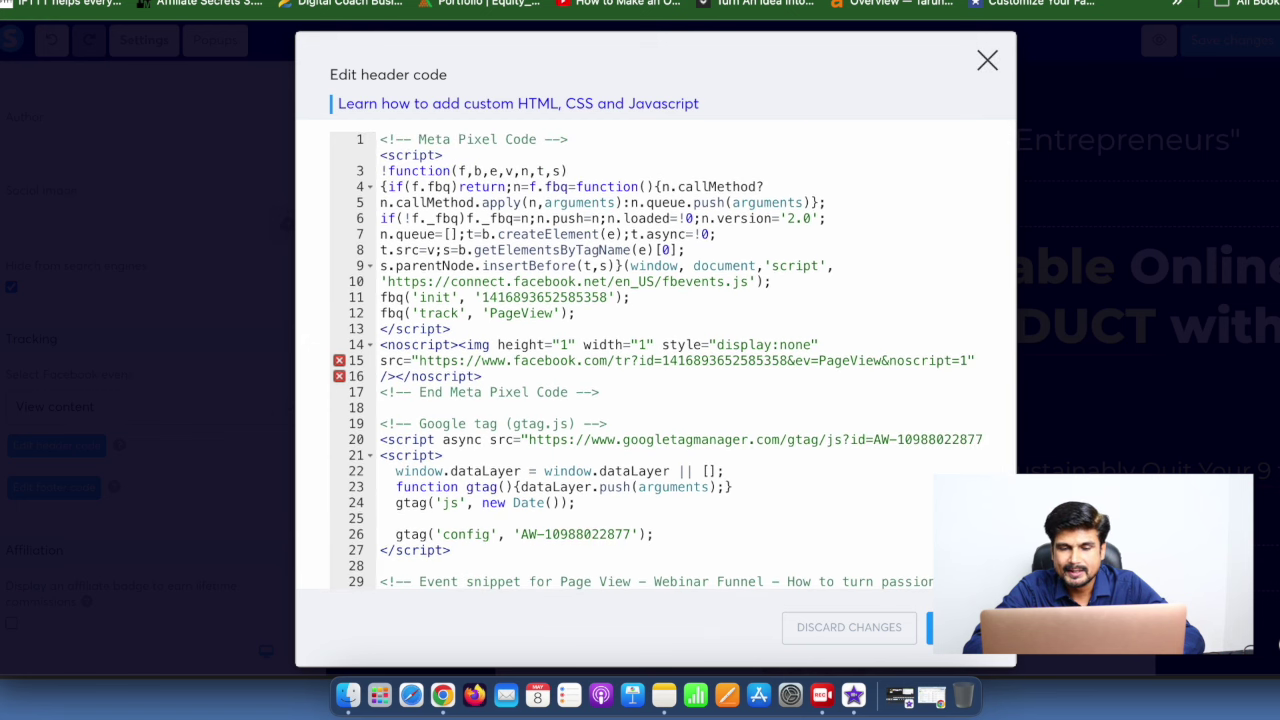
pyautogui.click(986, 62)
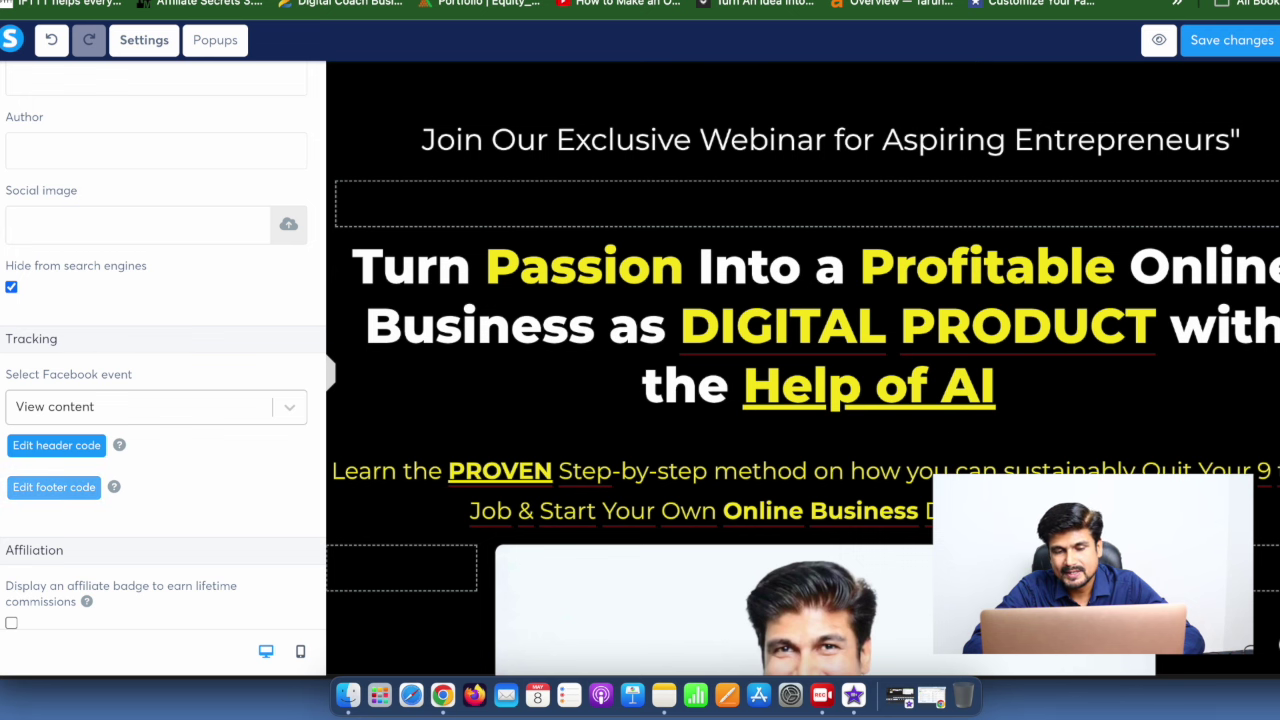
# Copy all the tracking scripts from the page's header code and close the code editor.
pyautogui.click(56, 445)
pyautogui.moveTo(383, 141); pyautogui.dragTo(742, 605)
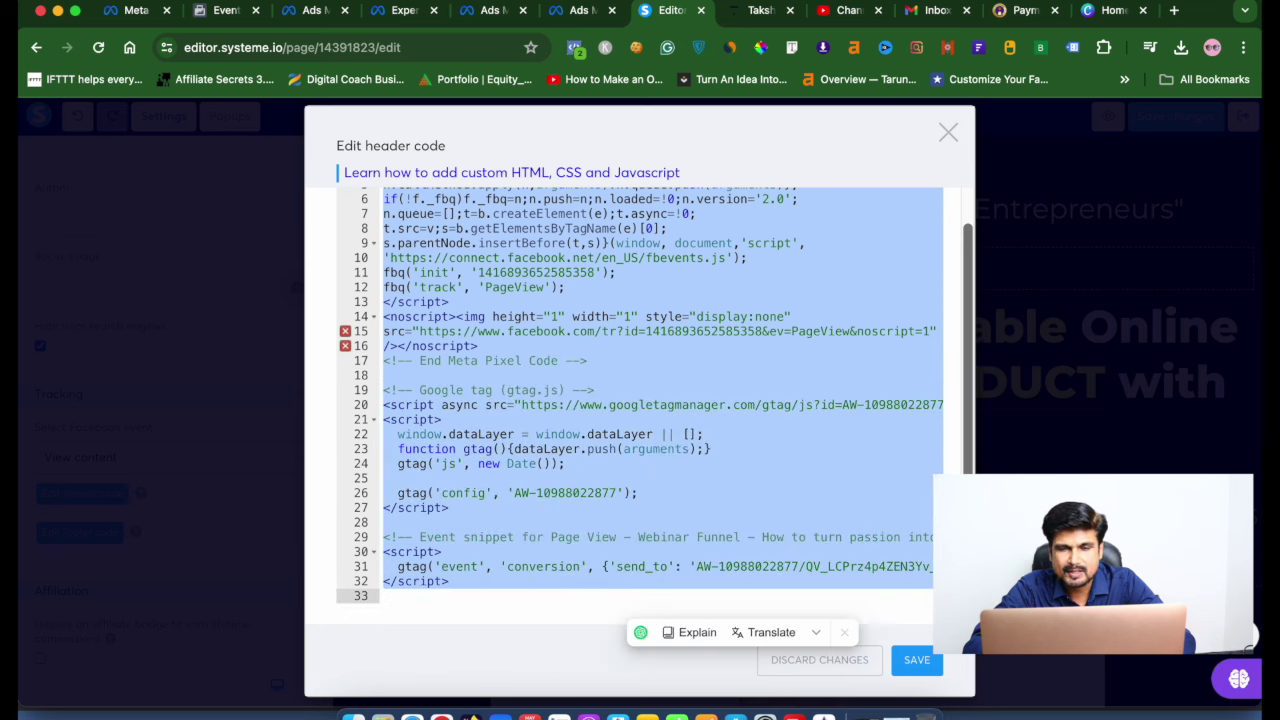
pyautogui.rightClick(604, 380)
pyautogui.click(640, 270)
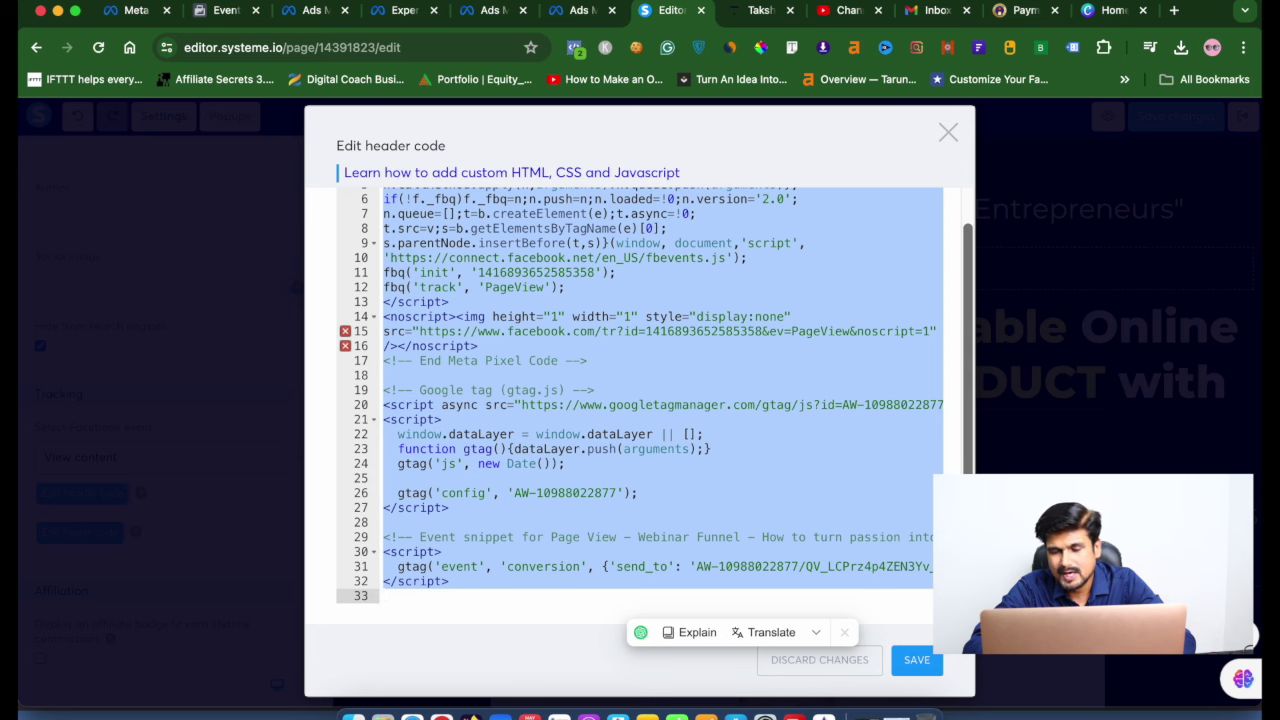
pyautogui.click(948, 132)
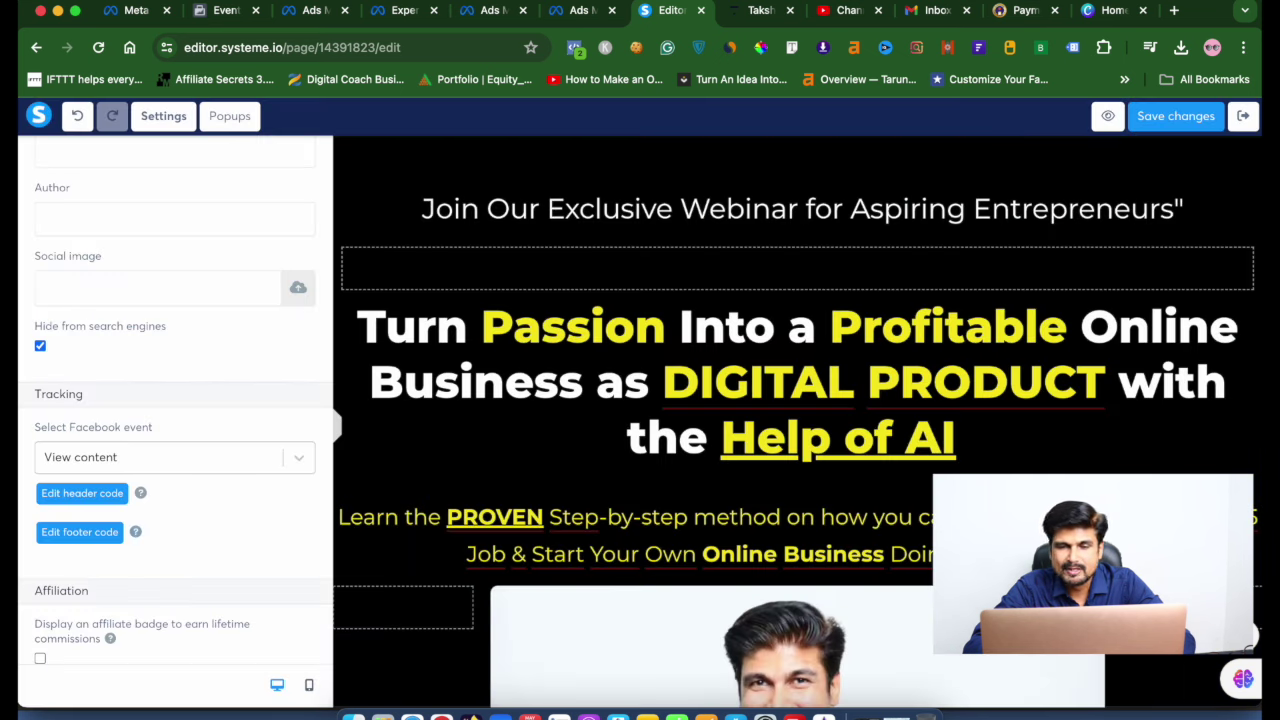
# Try pasting the copied tracking scripts into the page's footer code and close the editor without saving.
pyautogui.click(86, 533)
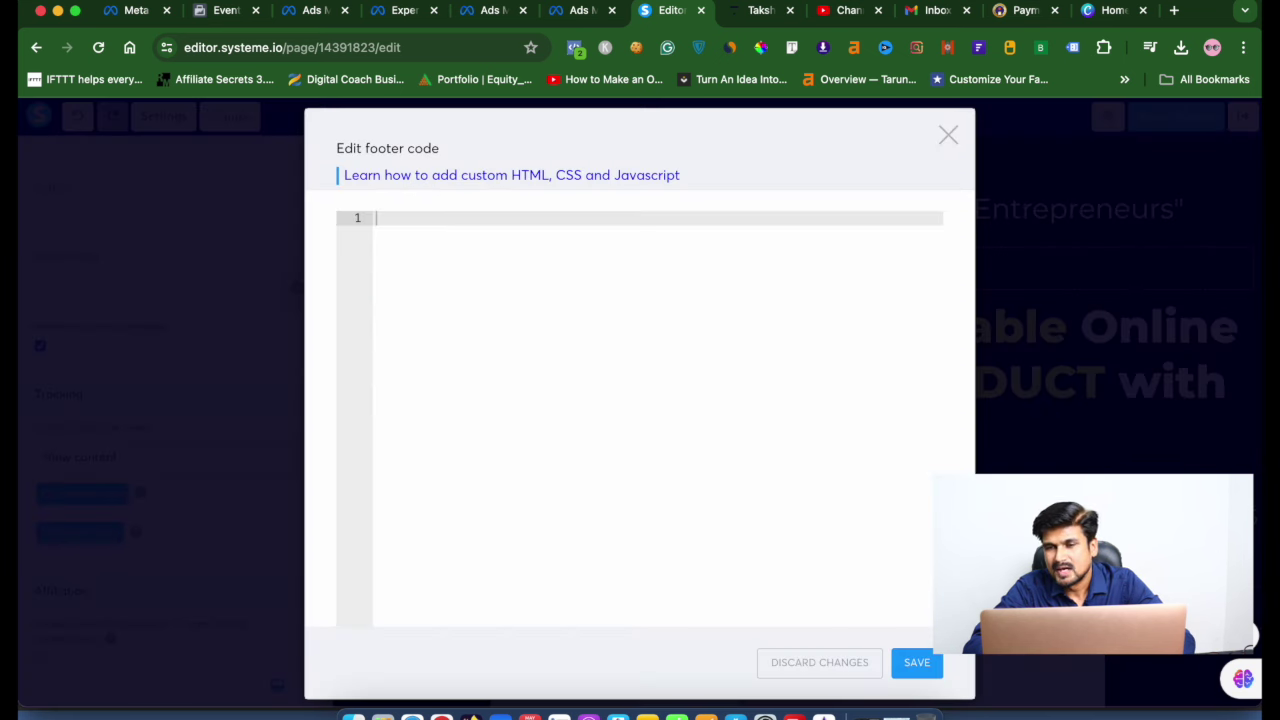
pyautogui.rightClick(377, 218)
pyautogui.click(430, 346)
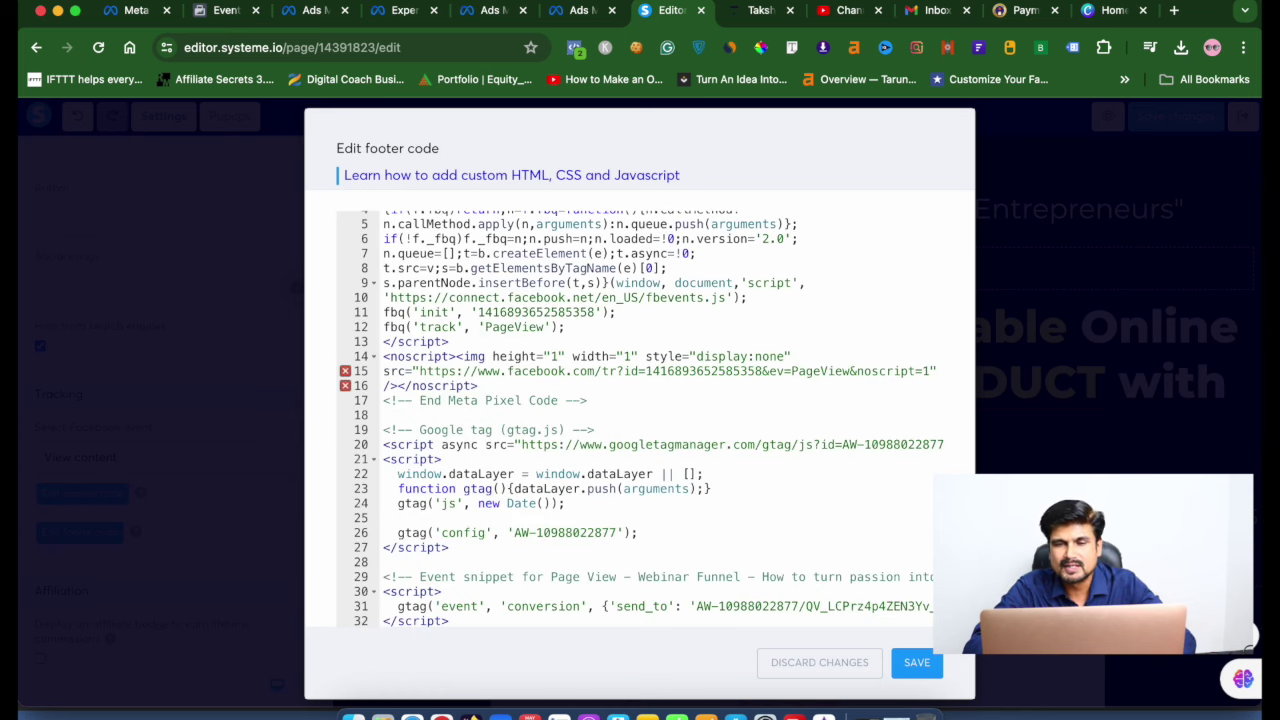
pyautogui.press('Escape')
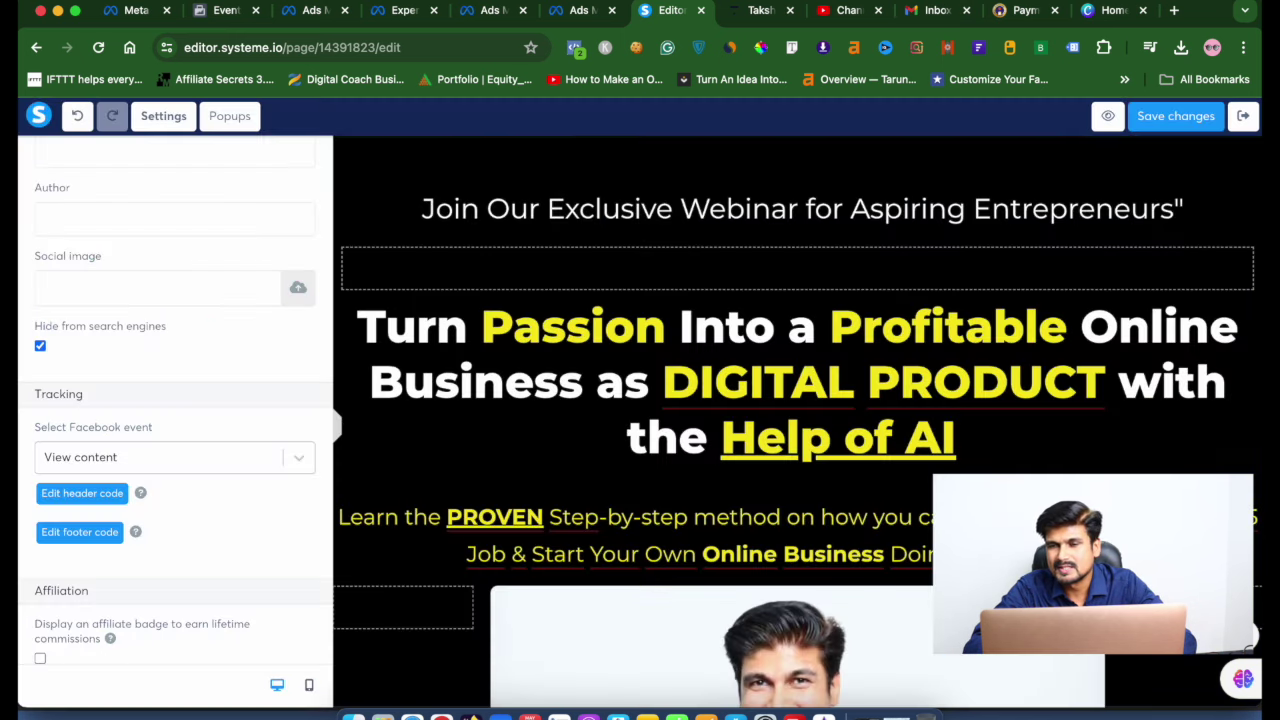
# Save the registration page's changes and open its preview.
pyautogui.click(1165, 118)
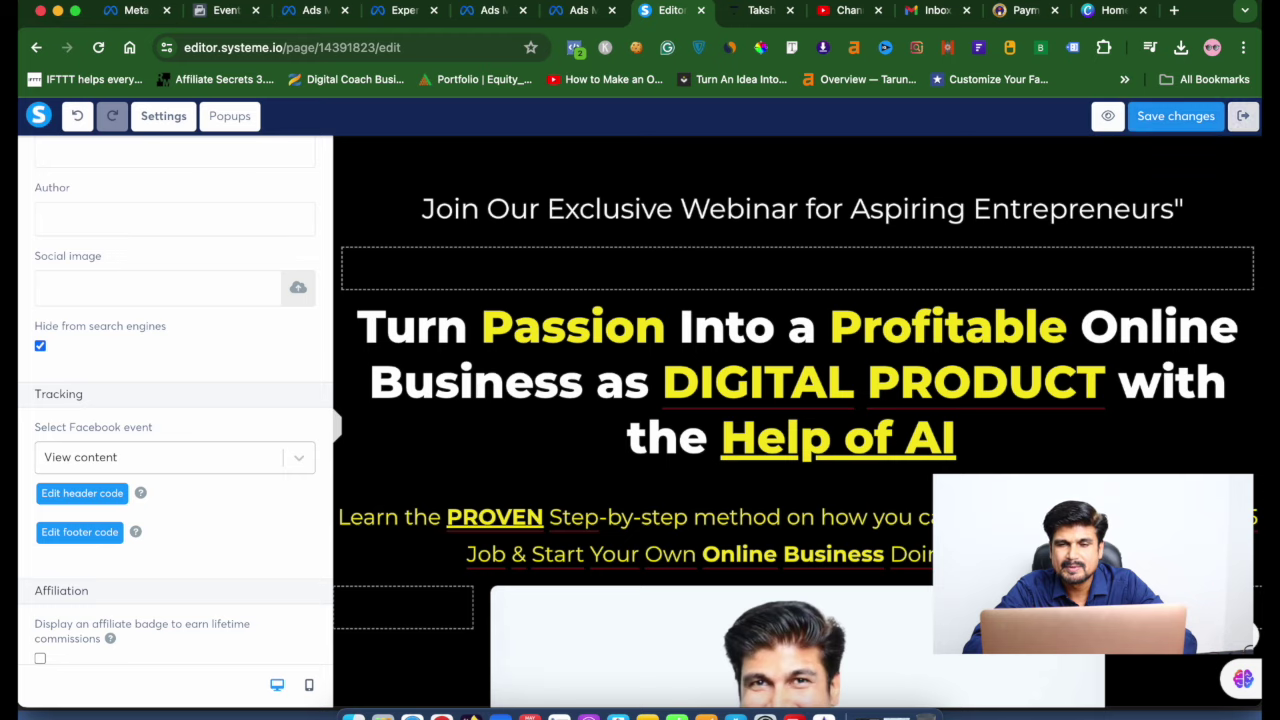
pyautogui.click(1108, 116)
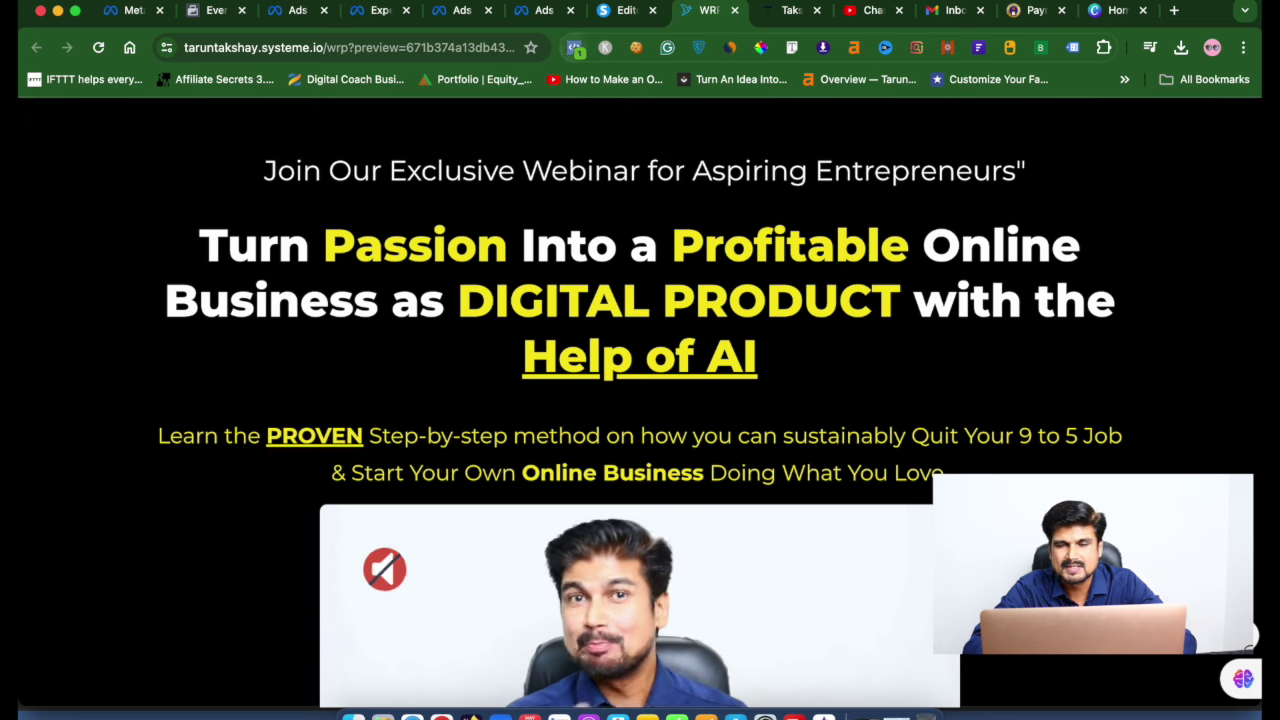
# Check the previewed page's pixel with Meta Pixel Helper and enable Google Tag Assistant Legacy for it.
pyautogui.click(575, 47)
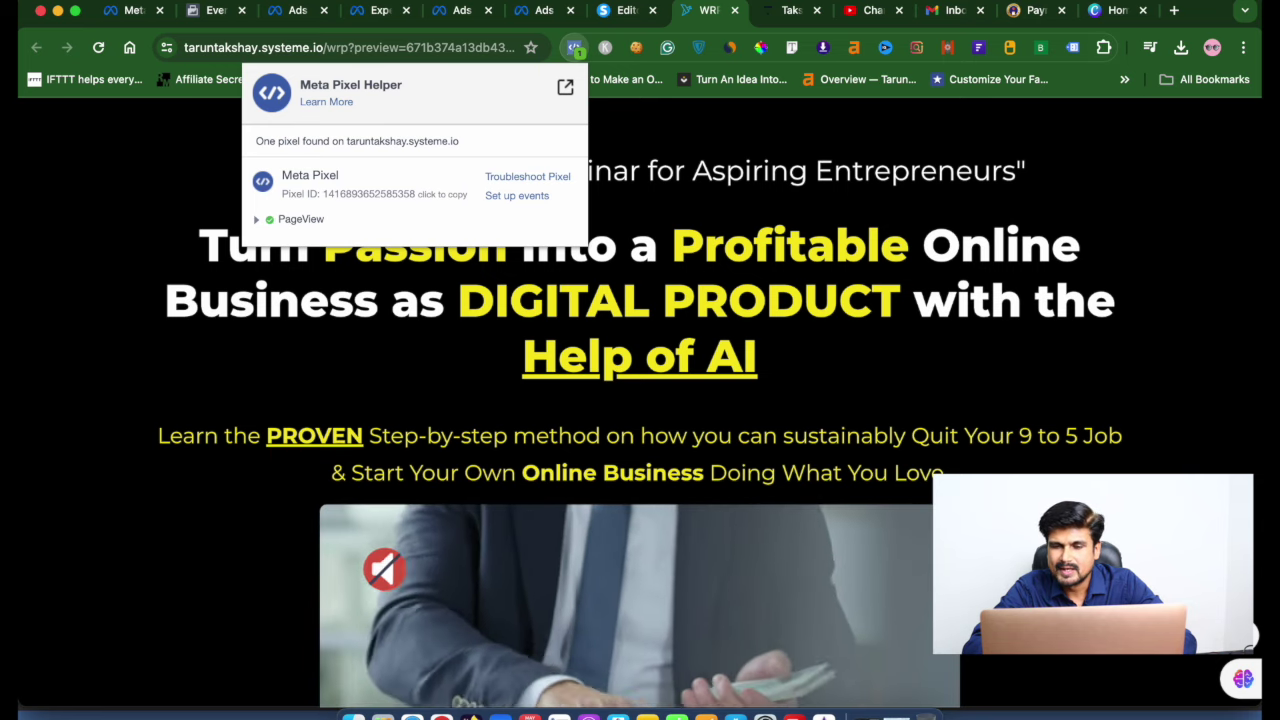
pyautogui.click(1072, 47)
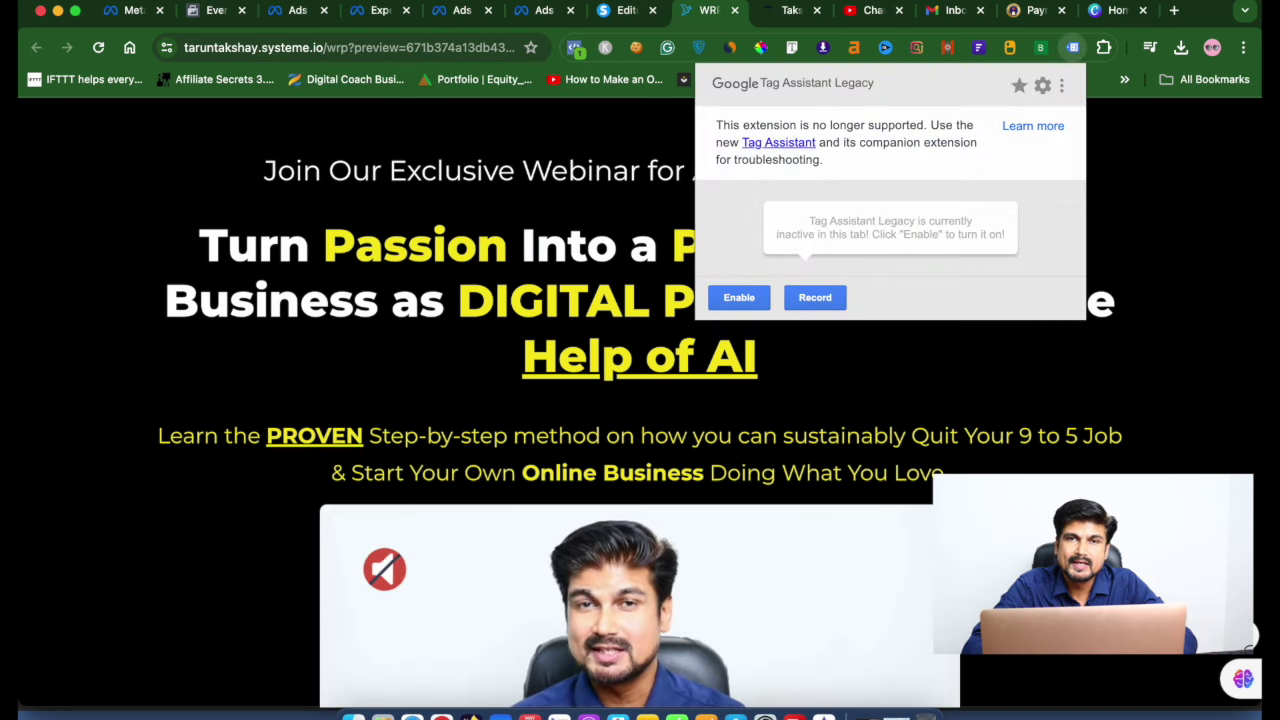
pyautogui.click(739, 297)
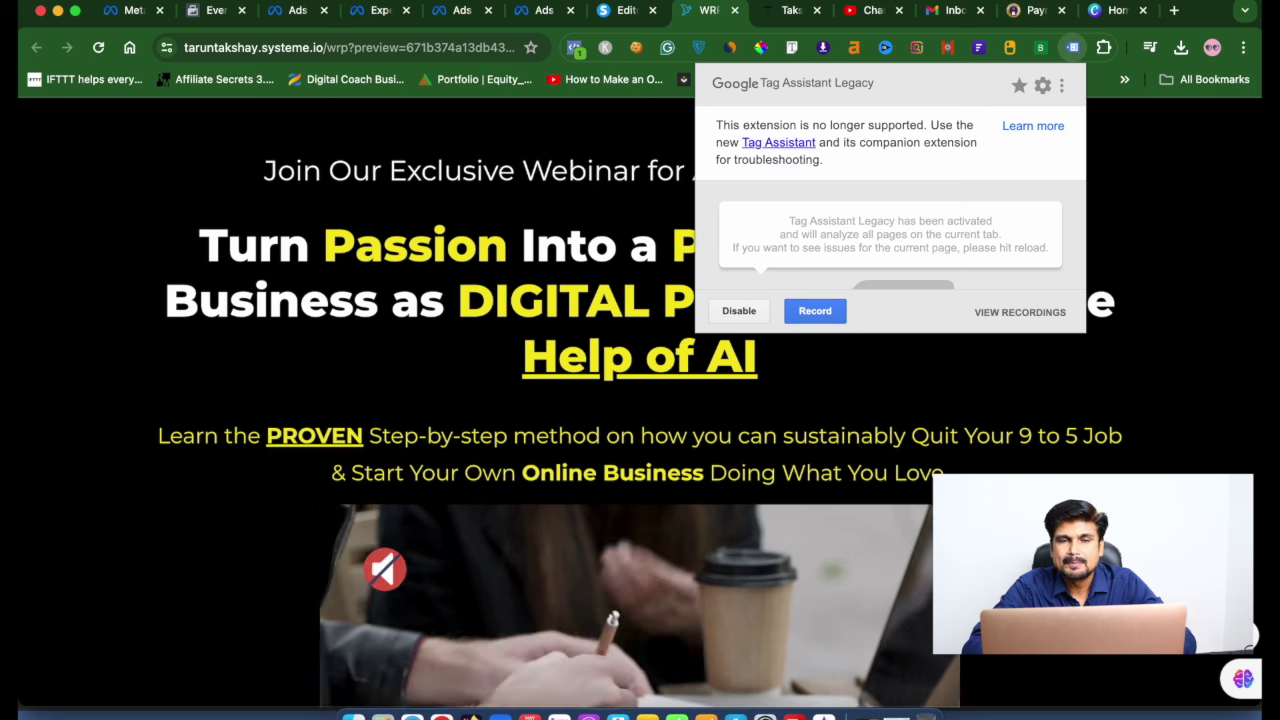
# Disable Google Tag Assistant Legacy for the previewed page and close its popup.
pyautogui.click(739, 310)
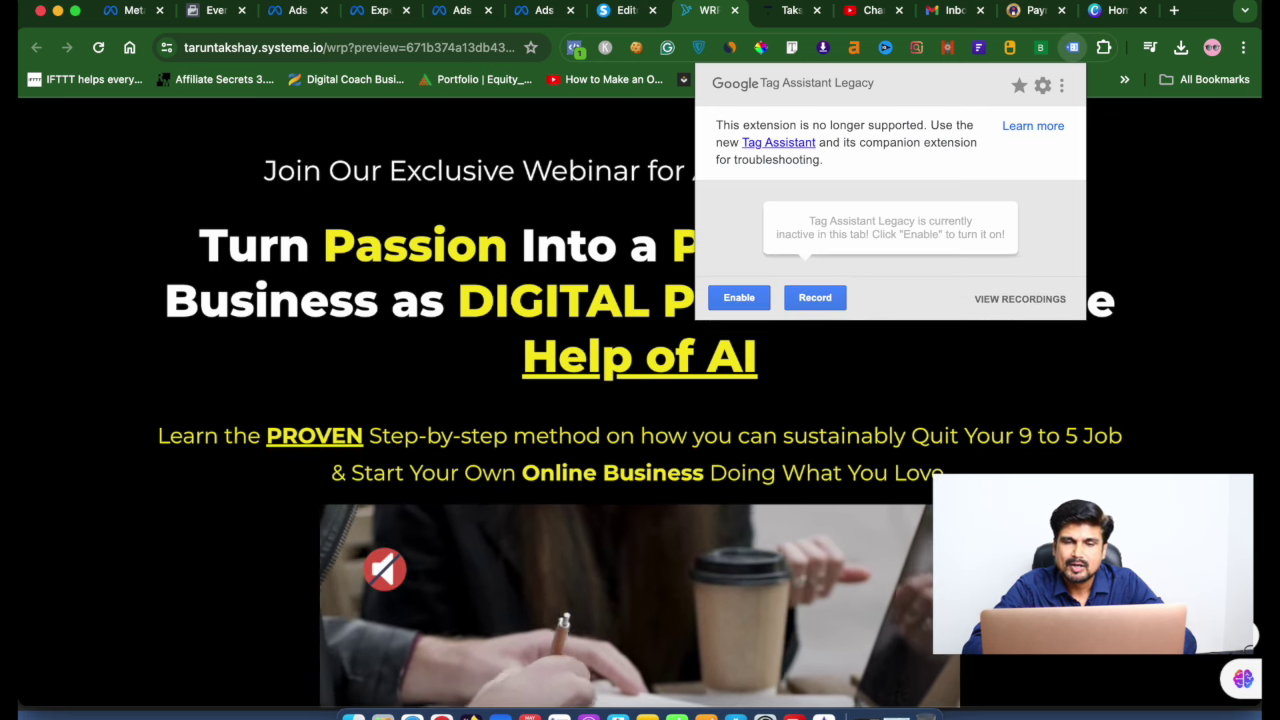
pyautogui.press('Escape')
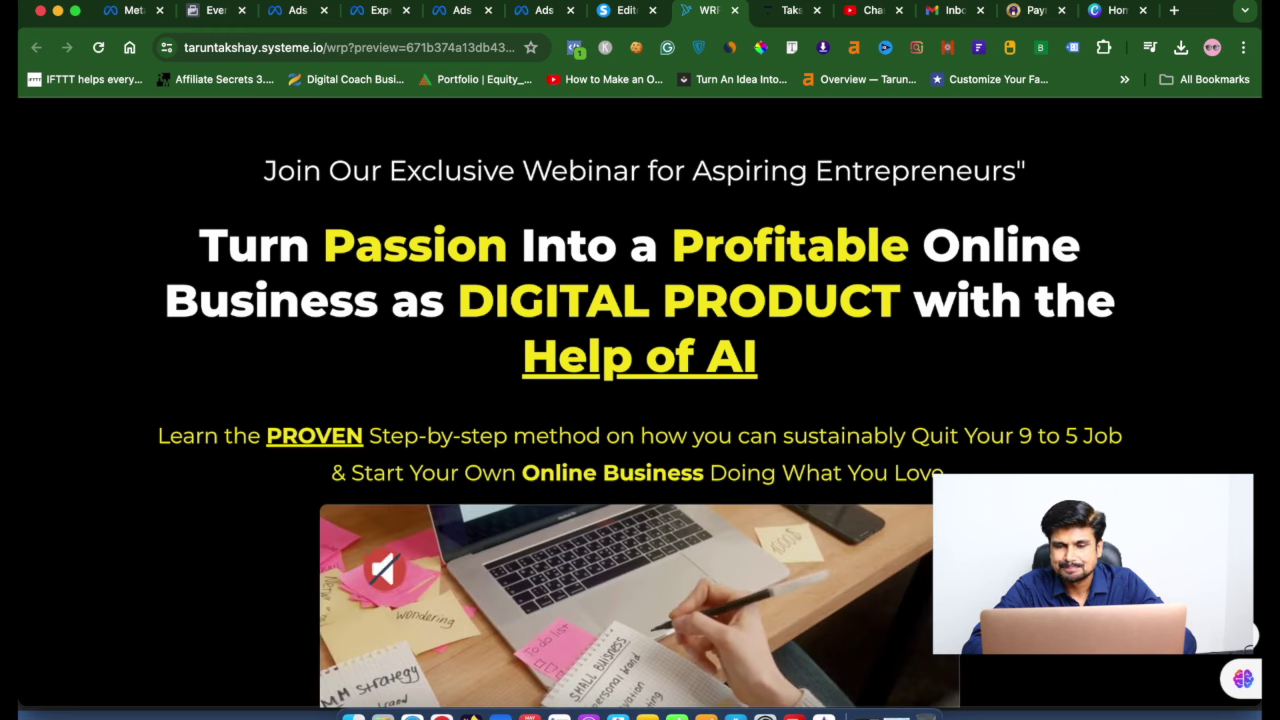
# Close the Creative Test experiment report and dismiss the detailed targeting exclusions notice on the Audiences page.
pyautogui.click(296, 10)
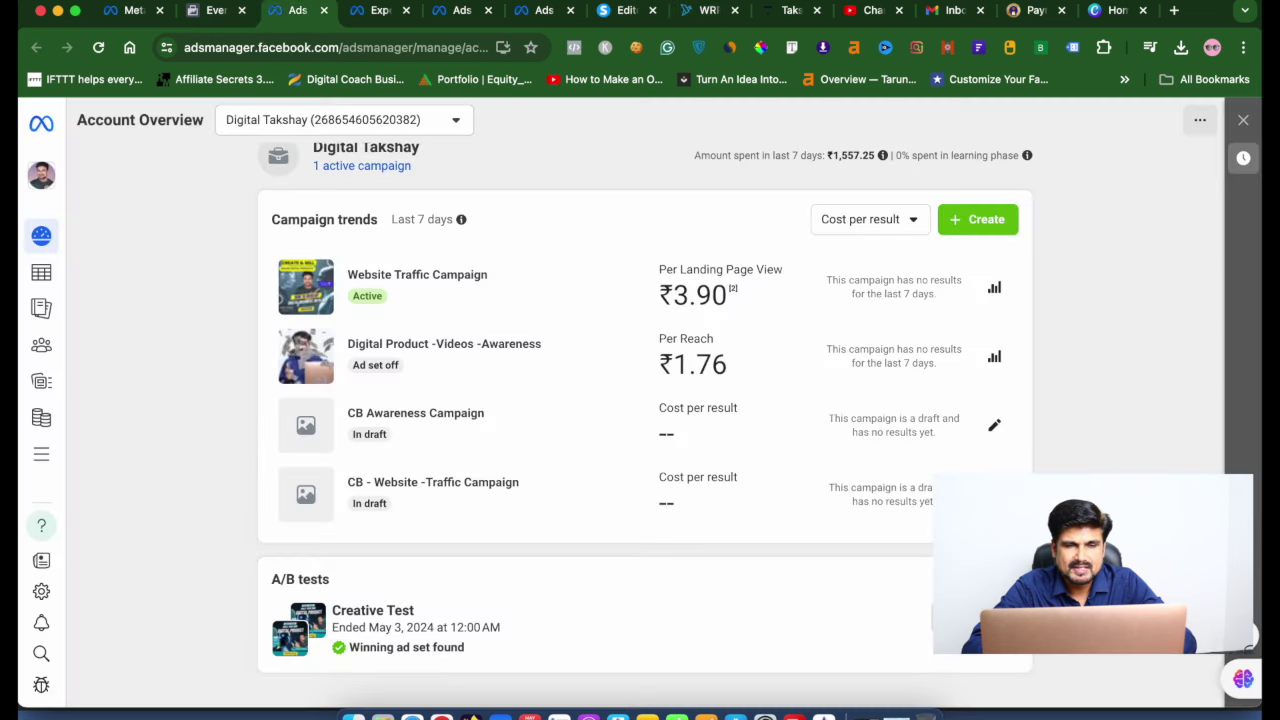
pyautogui.click(380, 10)
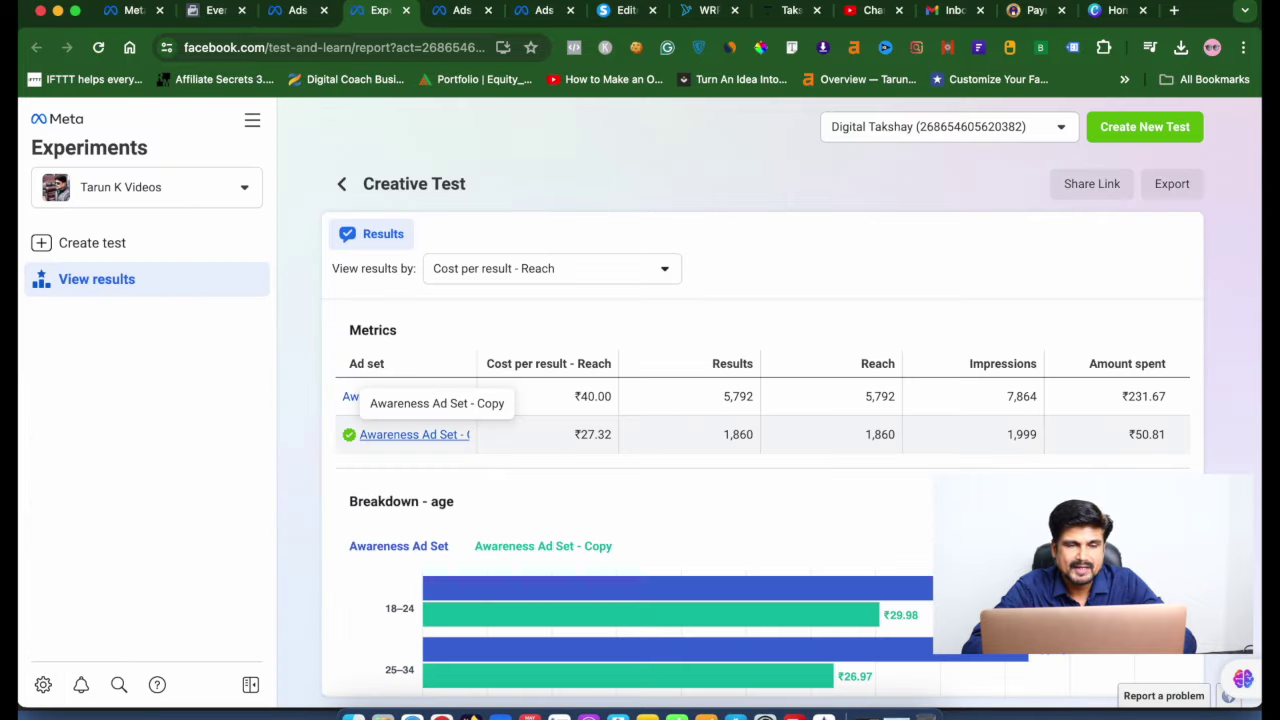
pyautogui.press('super+w')
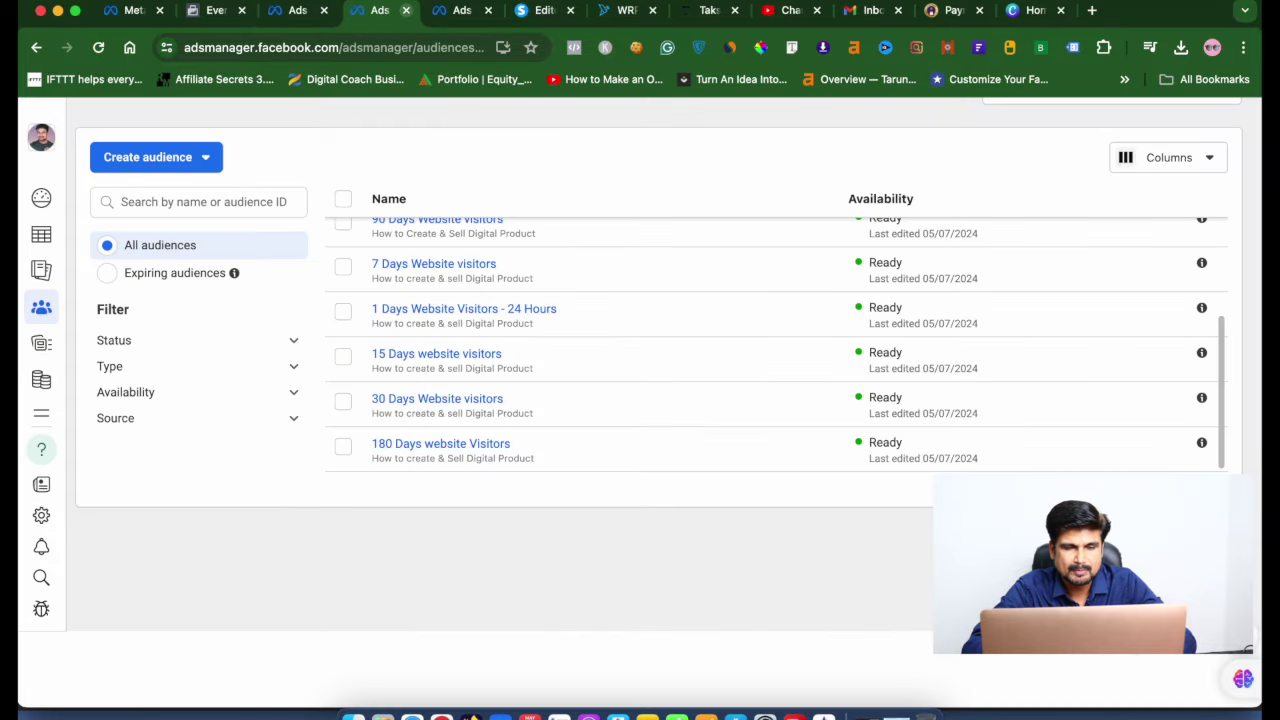
pyautogui.click(460, 10)
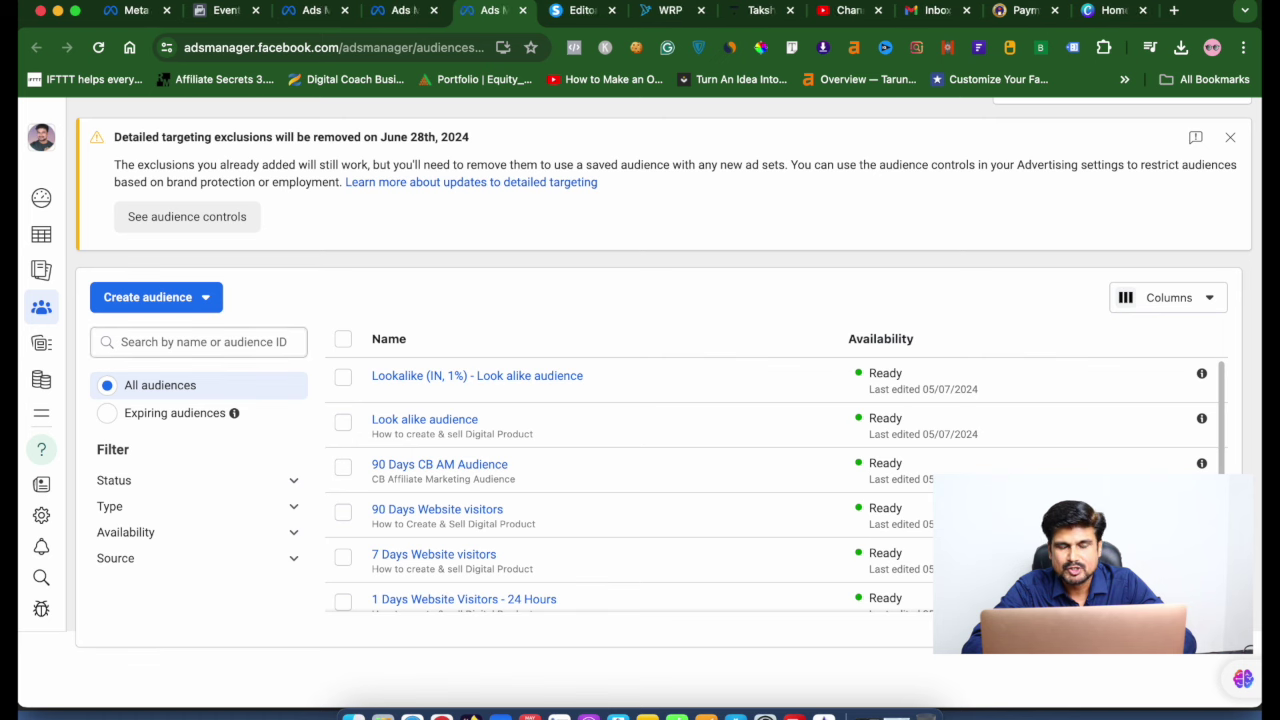
pyautogui.click(1230, 137)
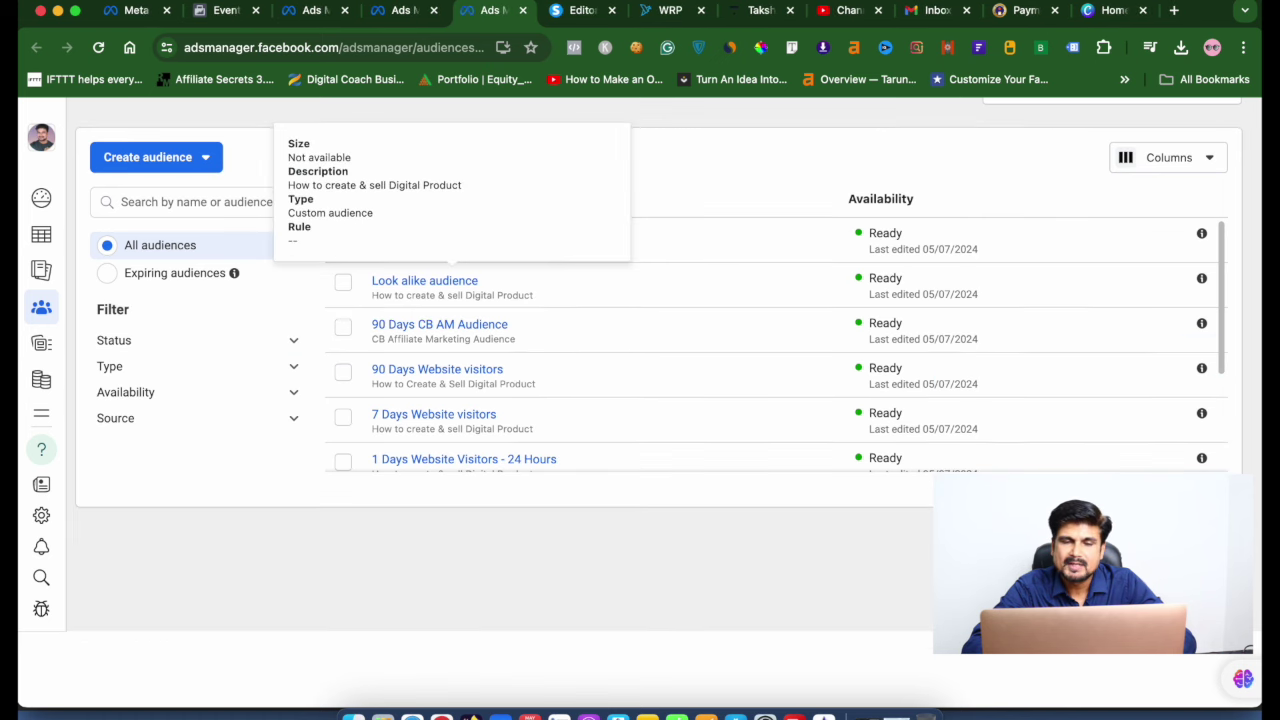
# Open Events Manager from the Audiences page and go to its data sources.
pyautogui.moveTo(41, 379)
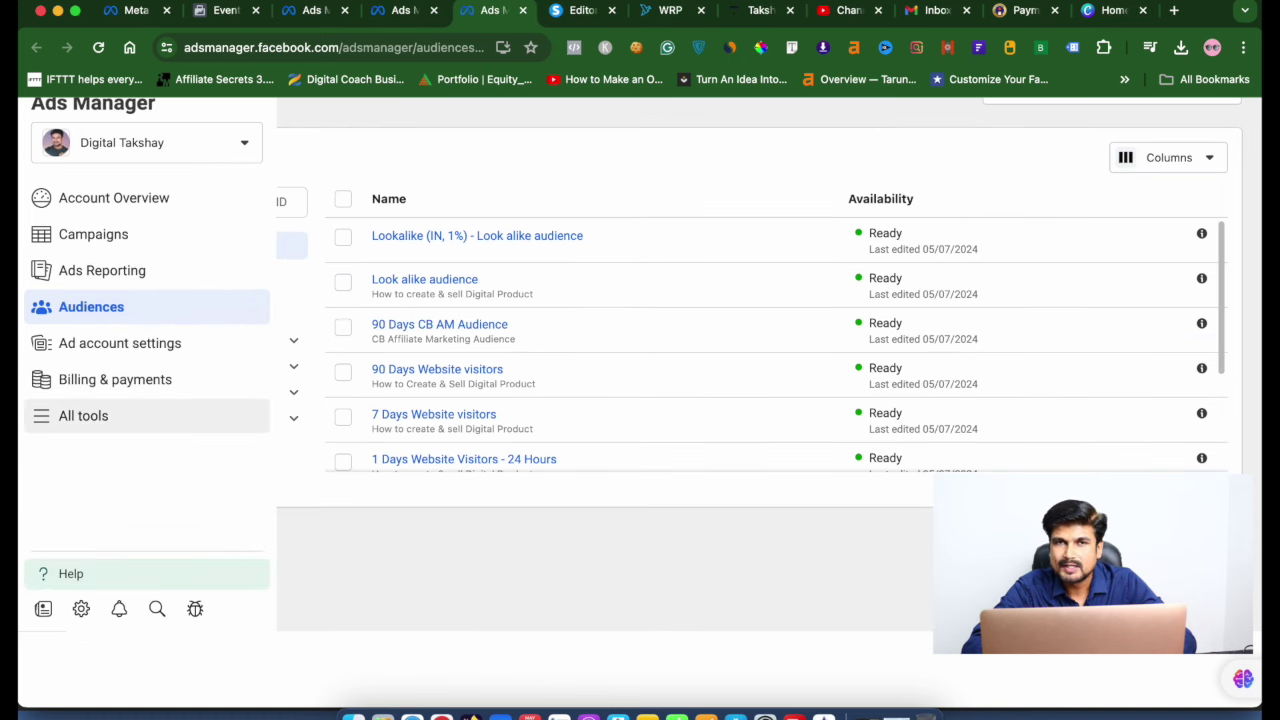
pyautogui.click(83, 415)
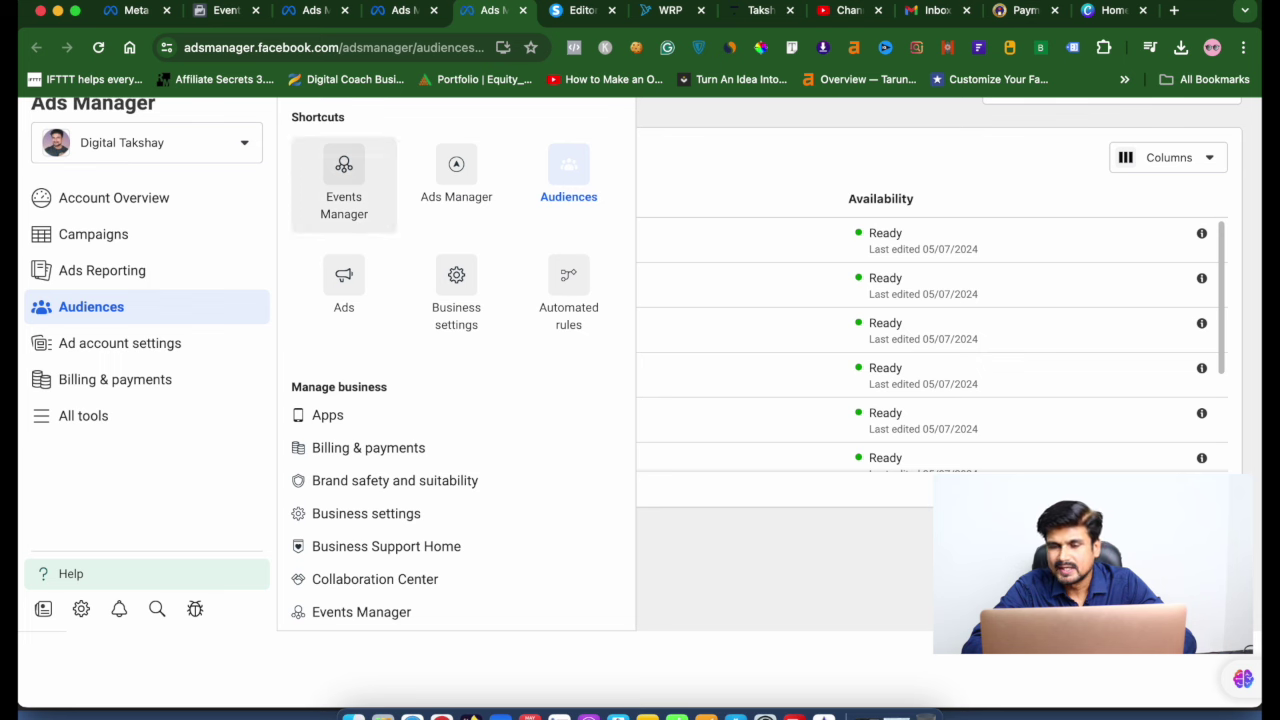
pyautogui.click(344, 185)
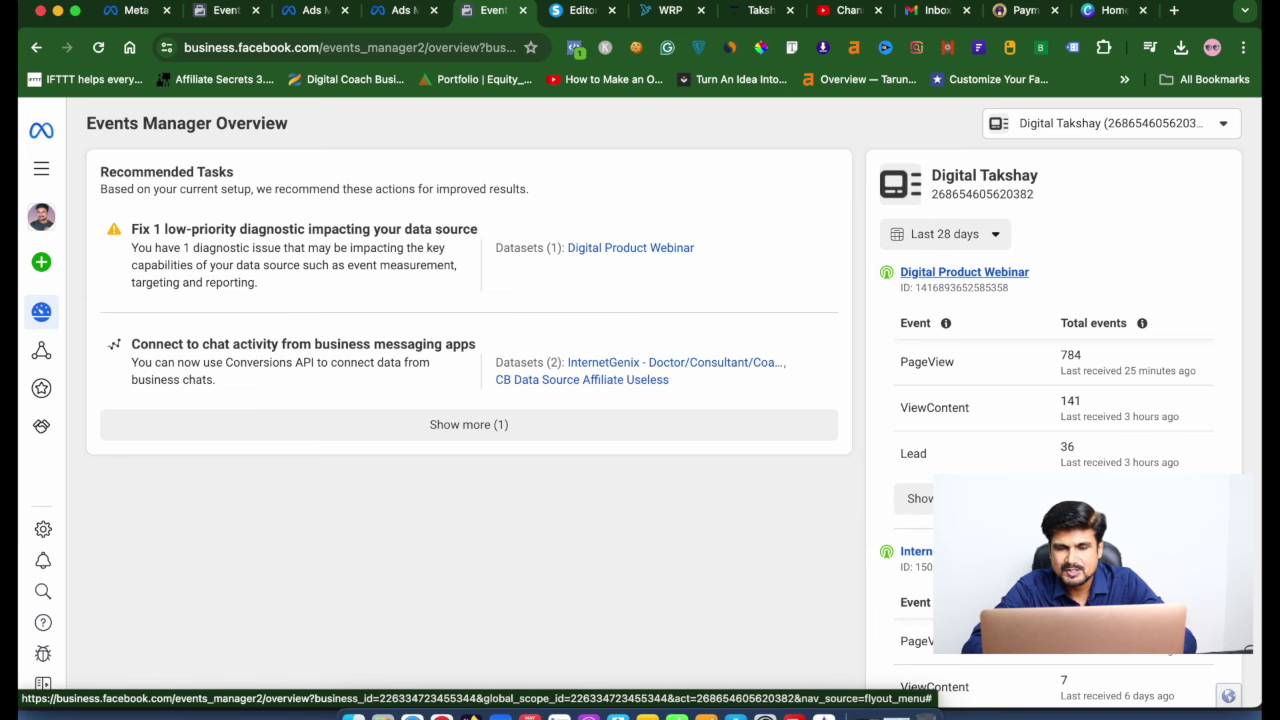
pyautogui.click(41, 350)
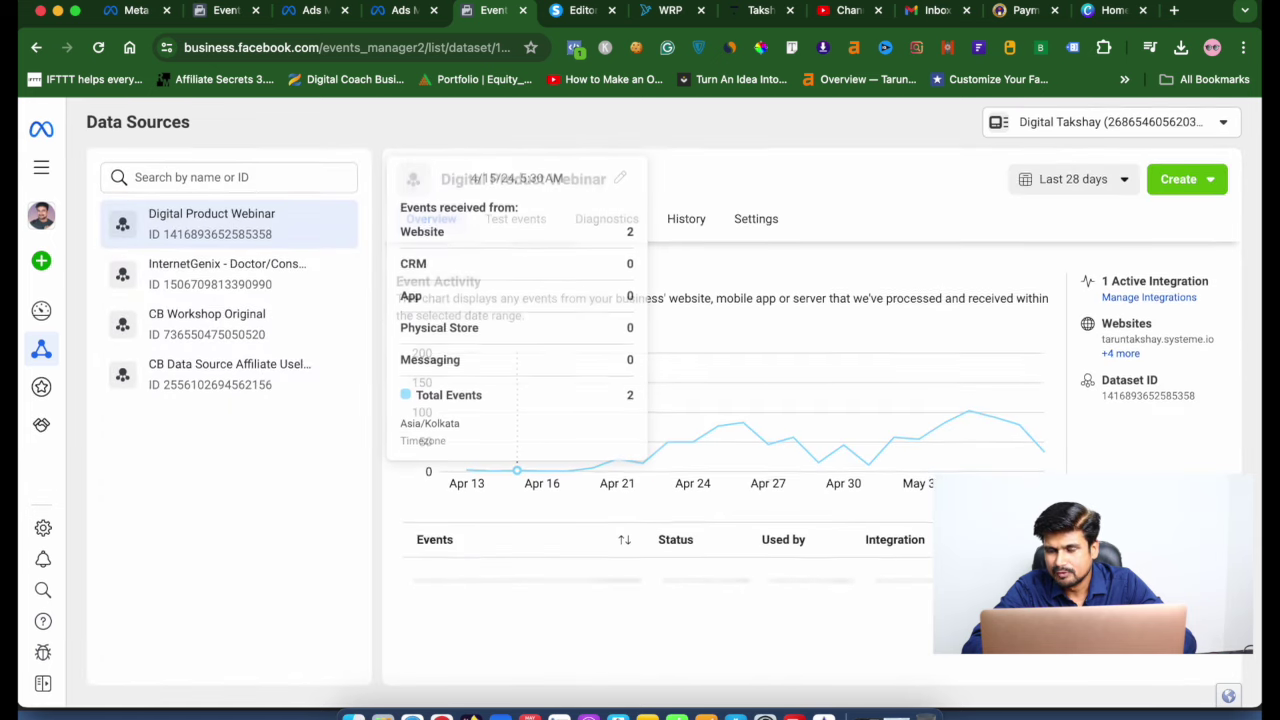
# Expand the PageView event of the Digital Product Webinar dataset and examine its activity chart.
pyautogui.scroll(-3, 717, 420)
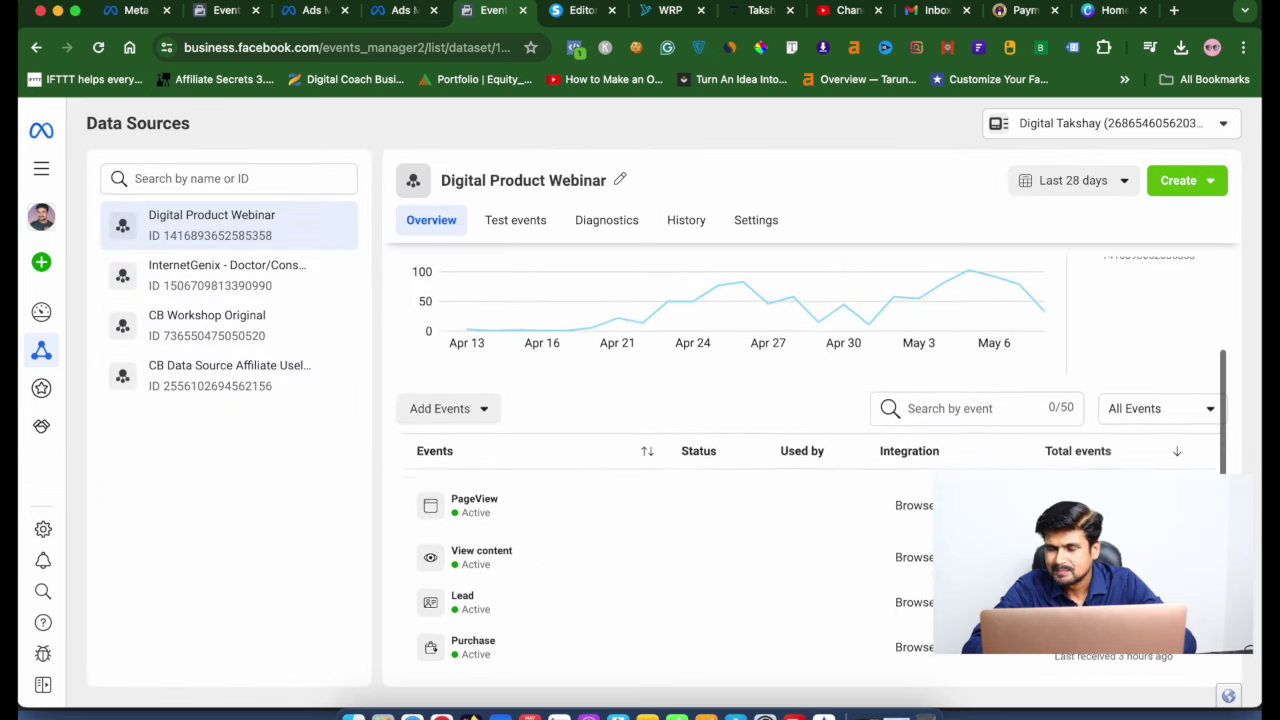
pyautogui.scroll(-2, 717, 400)
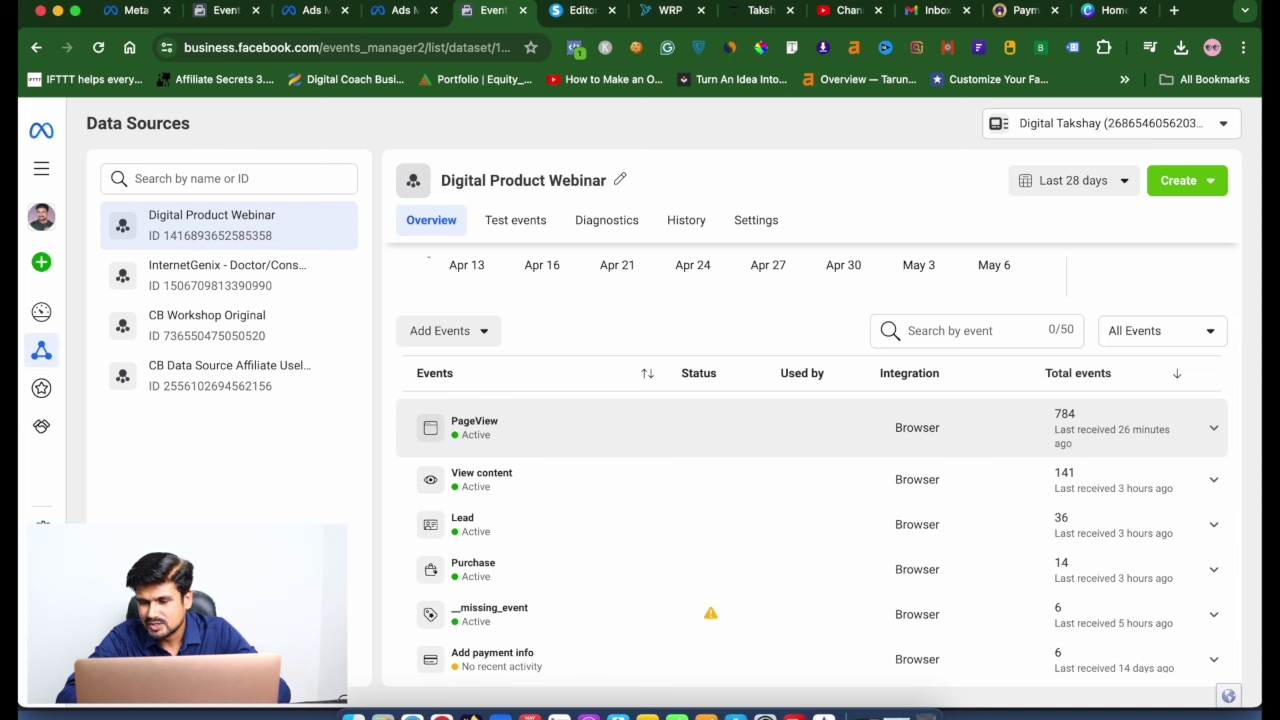
pyautogui.click(1213, 427)
pyautogui.scroll(-3, 930, 450)
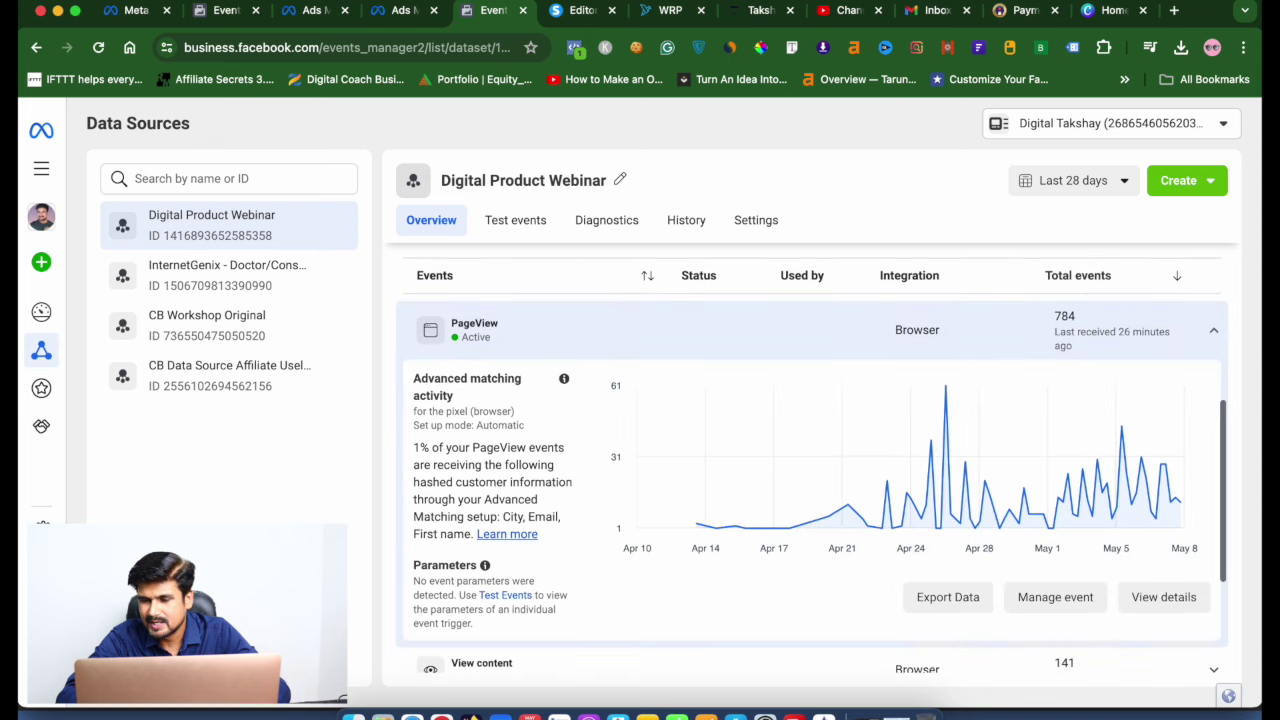
pyautogui.moveTo(930, 417)
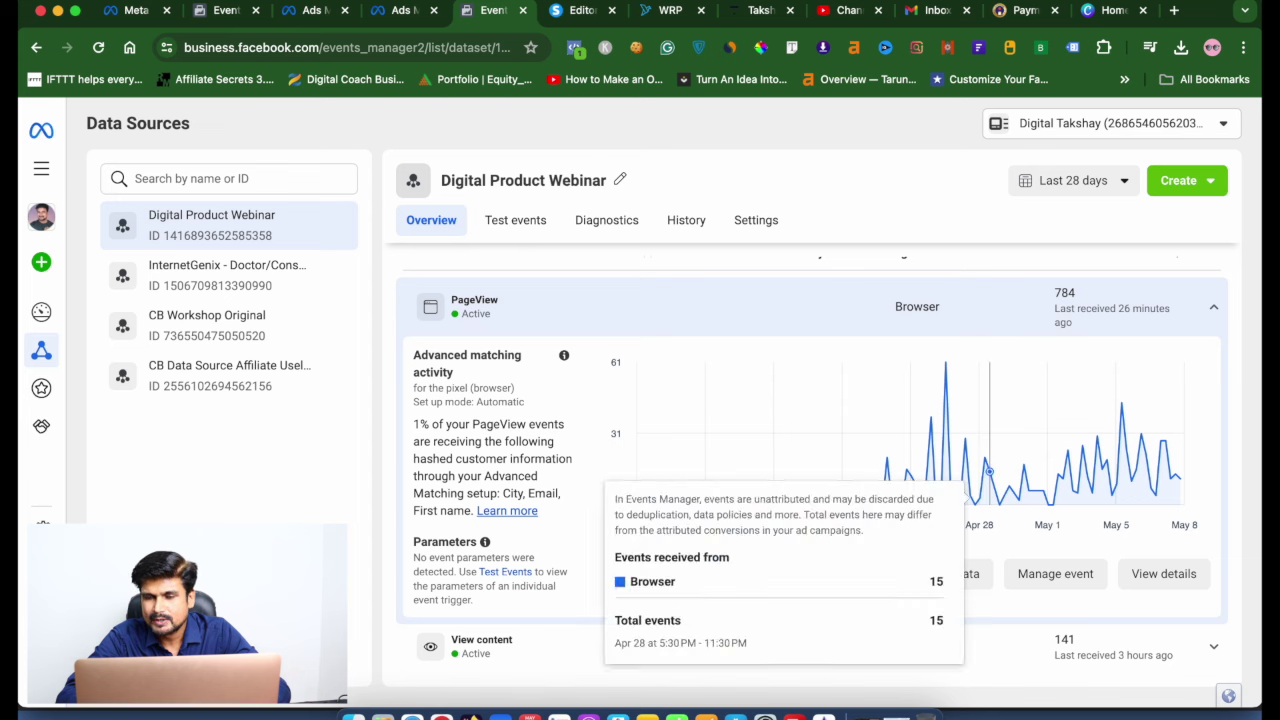
pyautogui.moveTo(1176, 474)
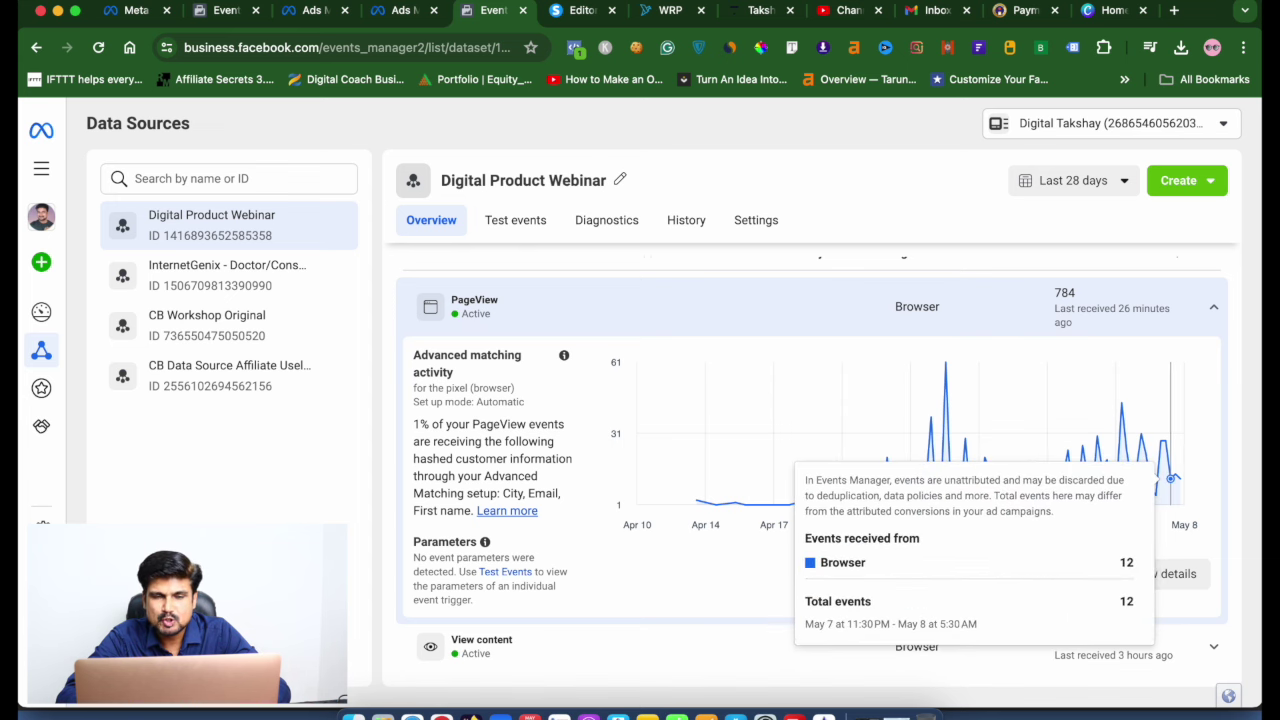
# Open the PageView event's full details and view its breakdown by URLs and by Domains.
pyautogui.click(1163, 573)
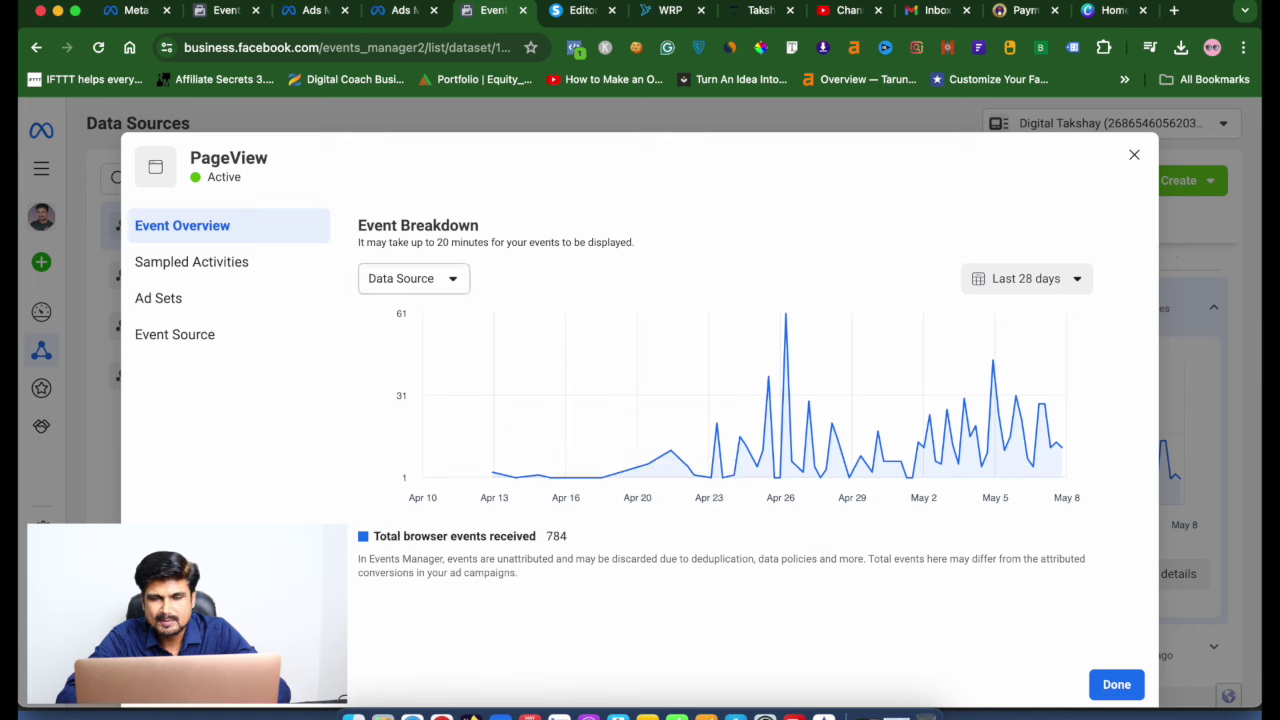
pyautogui.click(413, 278)
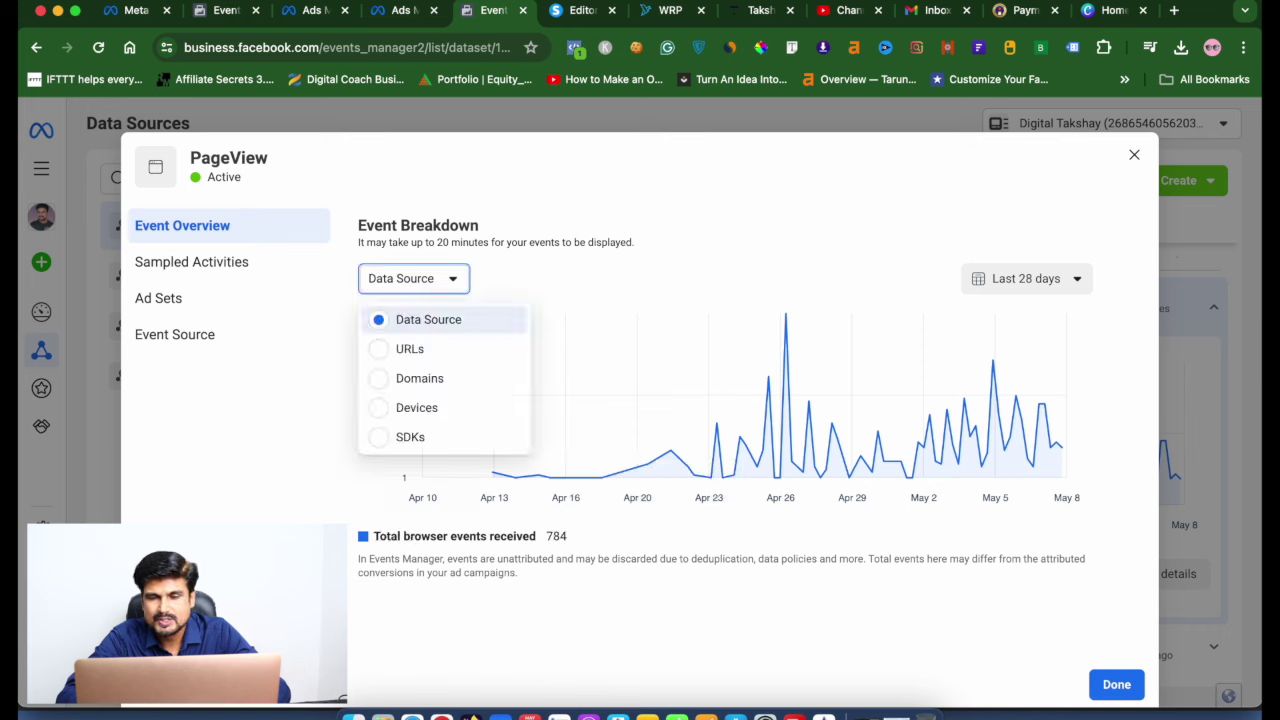
pyautogui.click(410, 349)
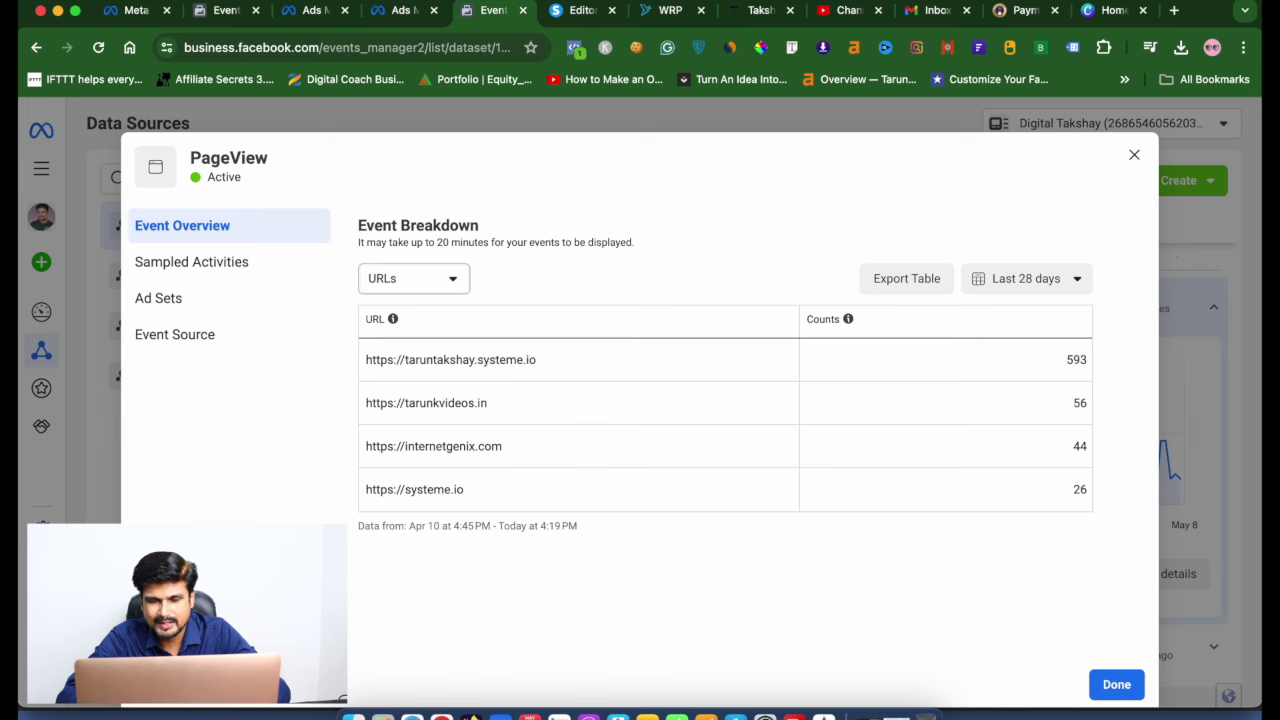
pyautogui.click(413, 278)
pyautogui.click(419, 378)
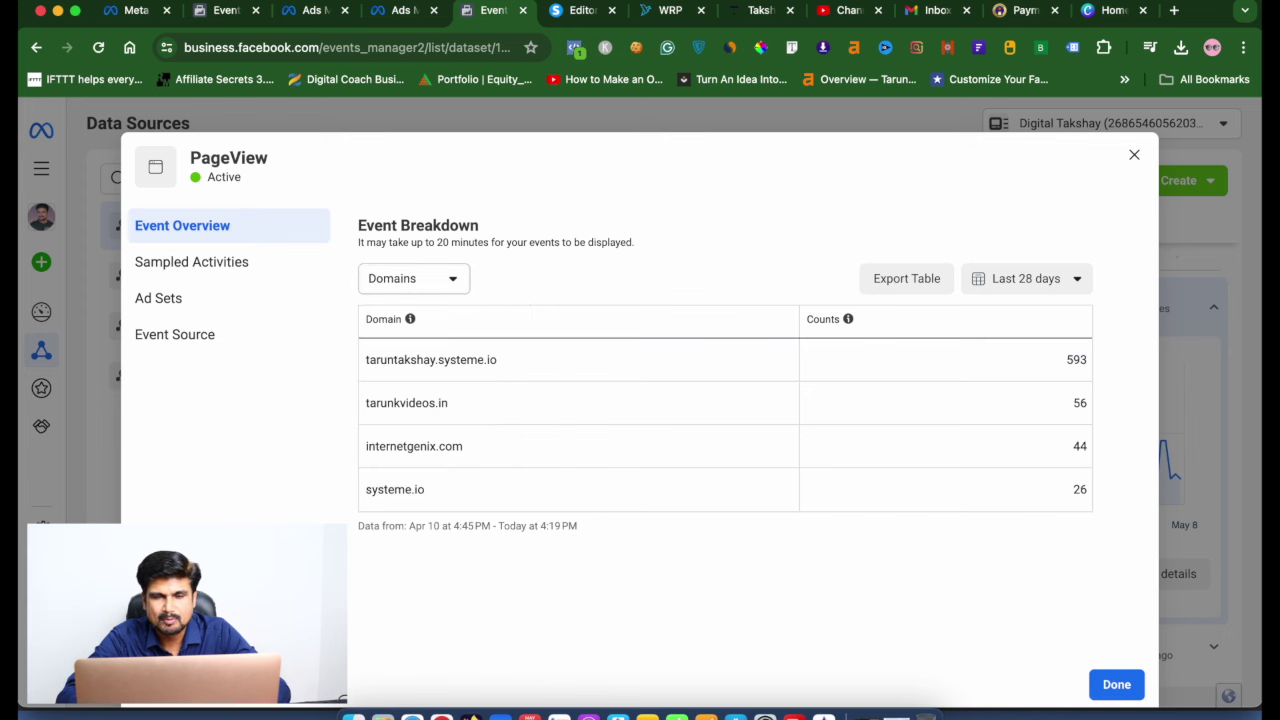
# Break down the PageView events by Devices and examine the device types and operating systems.
pyautogui.click(413, 278)
pyautogui.click(405, 407)
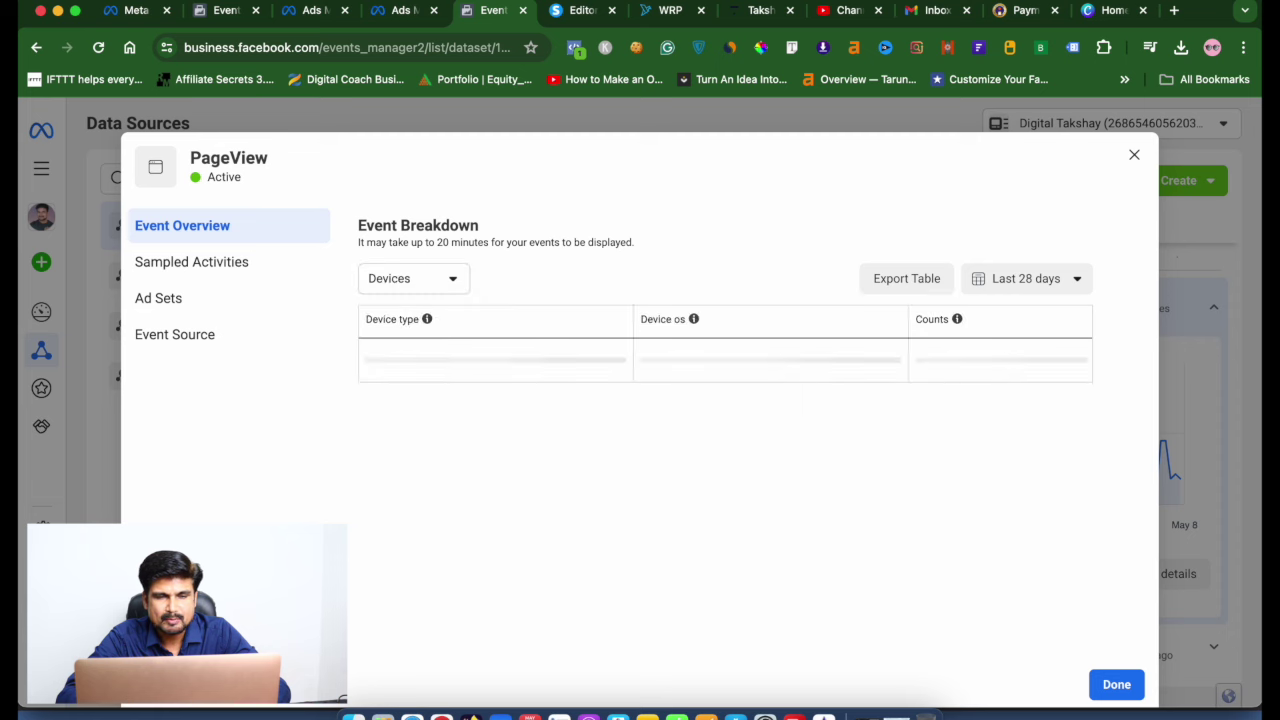
pyautogui.scroll(-3, 500, 530)
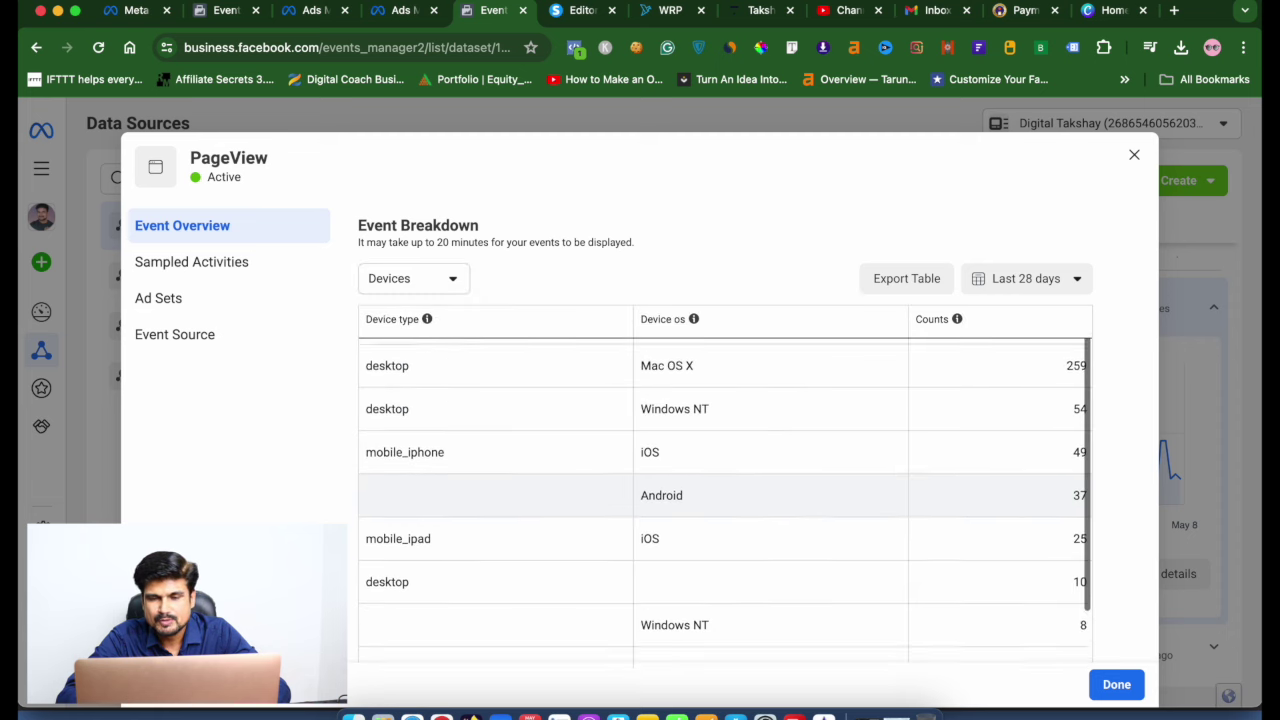
pyautogui.scroll(-2, 725, 500)
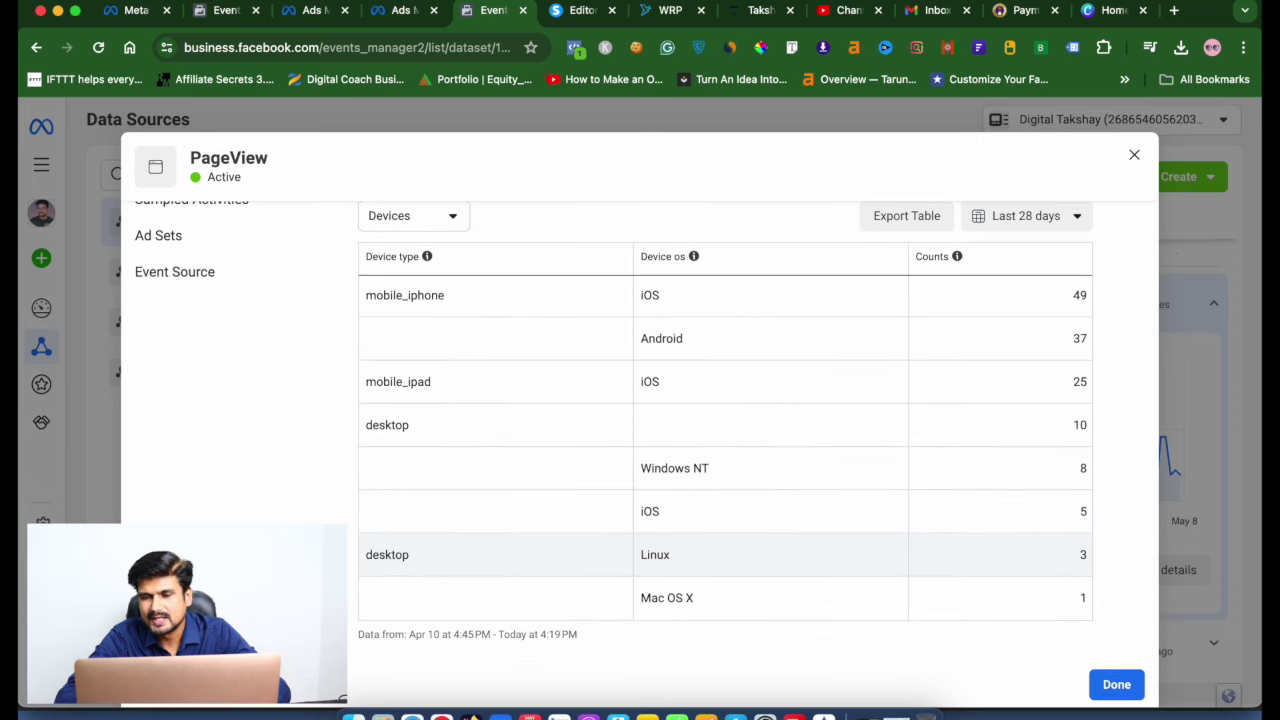
pyautogui.scroll(3, 725, 450)
pyautogui.click(413, 216)
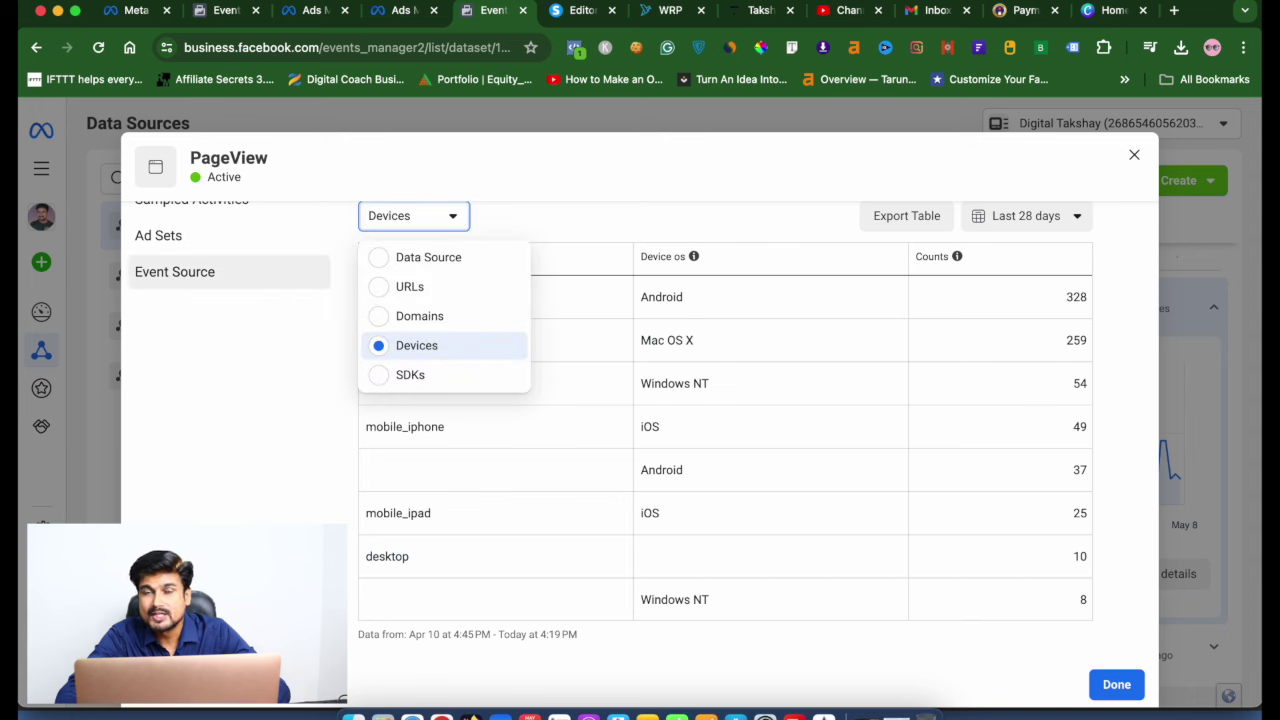
# Review the PageView event's Event Source, Ad Sets and Sampled Activities sections, then close its details.
pyautogui.click(185, 271)
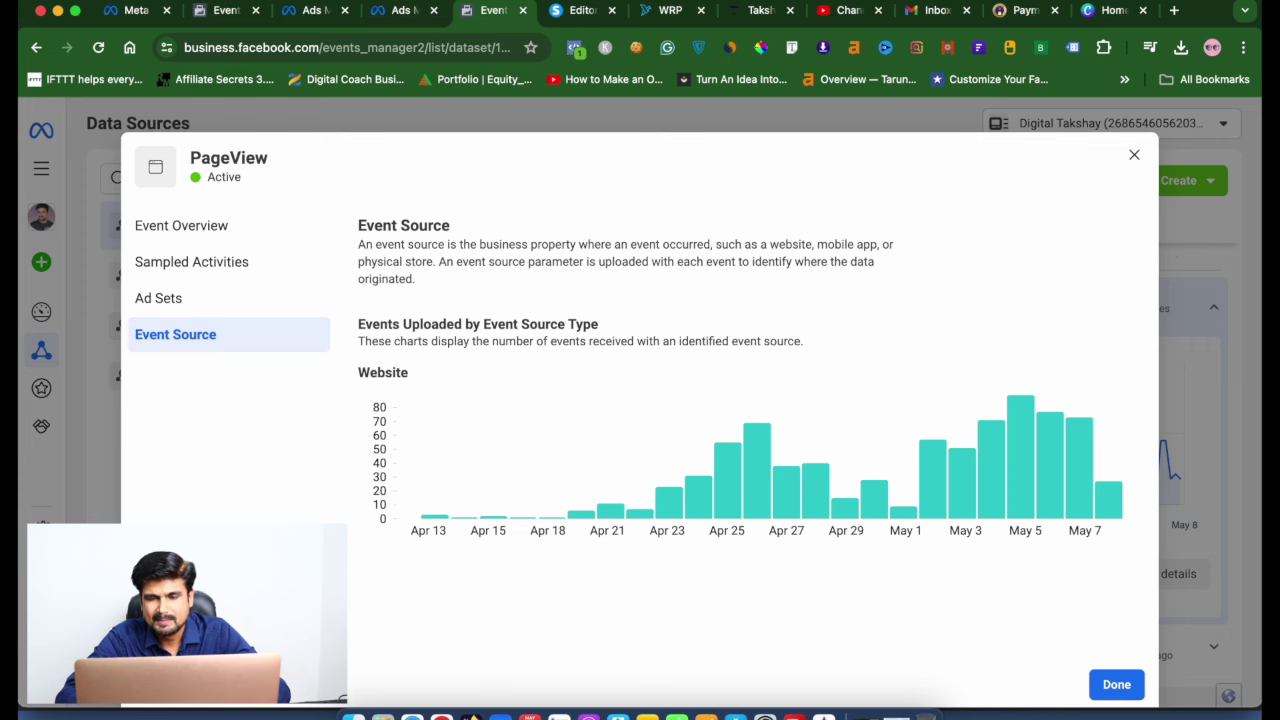
pyautogui.click(159, 298)
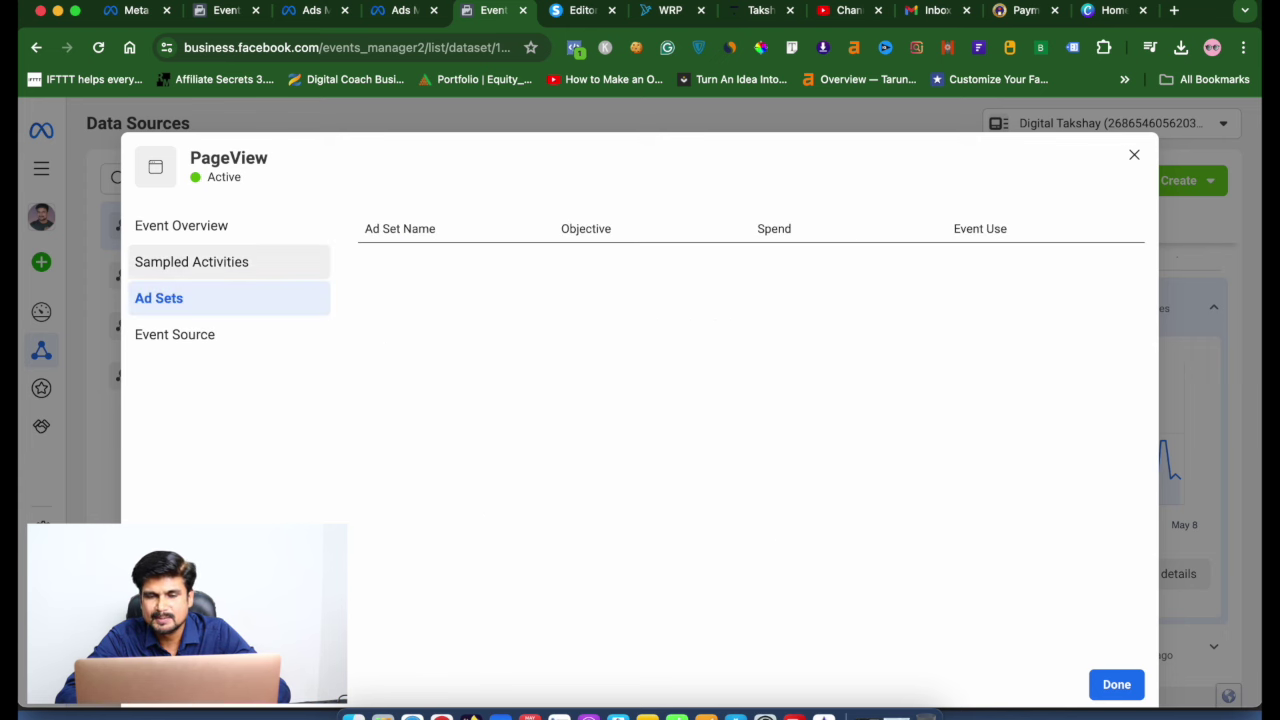
pyautogui.click(191, 261)
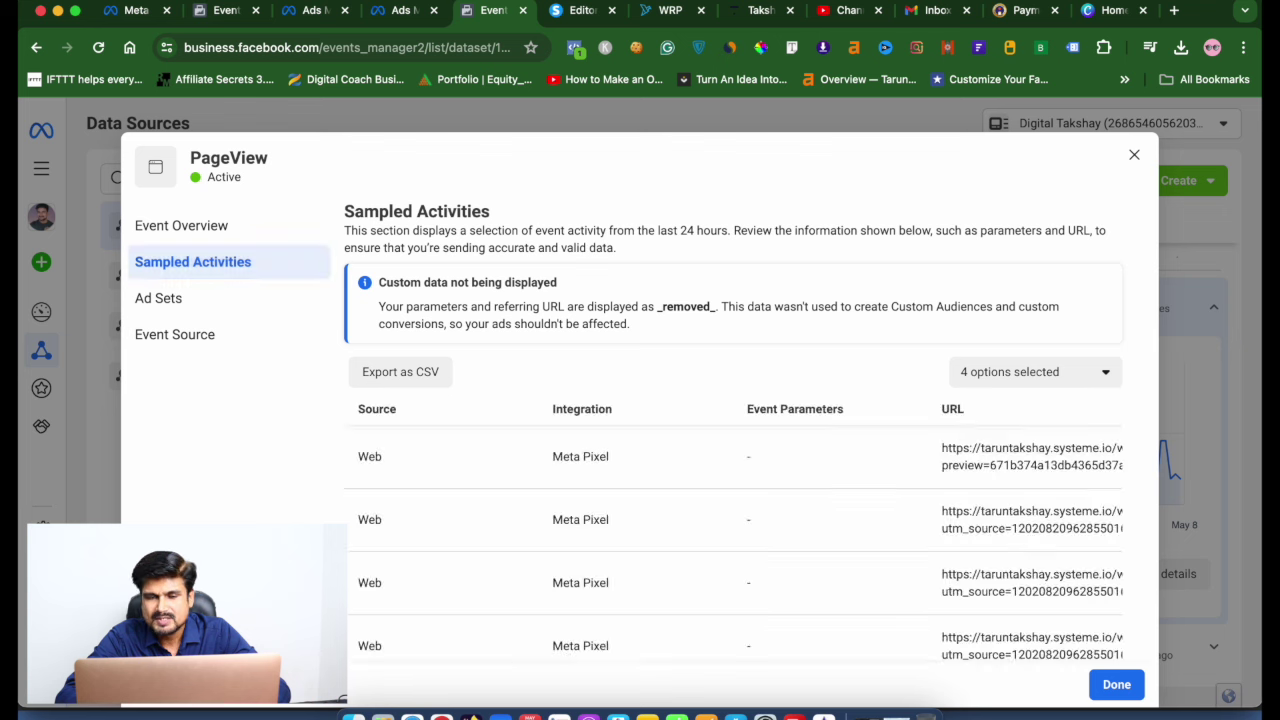
pyautogui.scroll(-3, 735, 505)
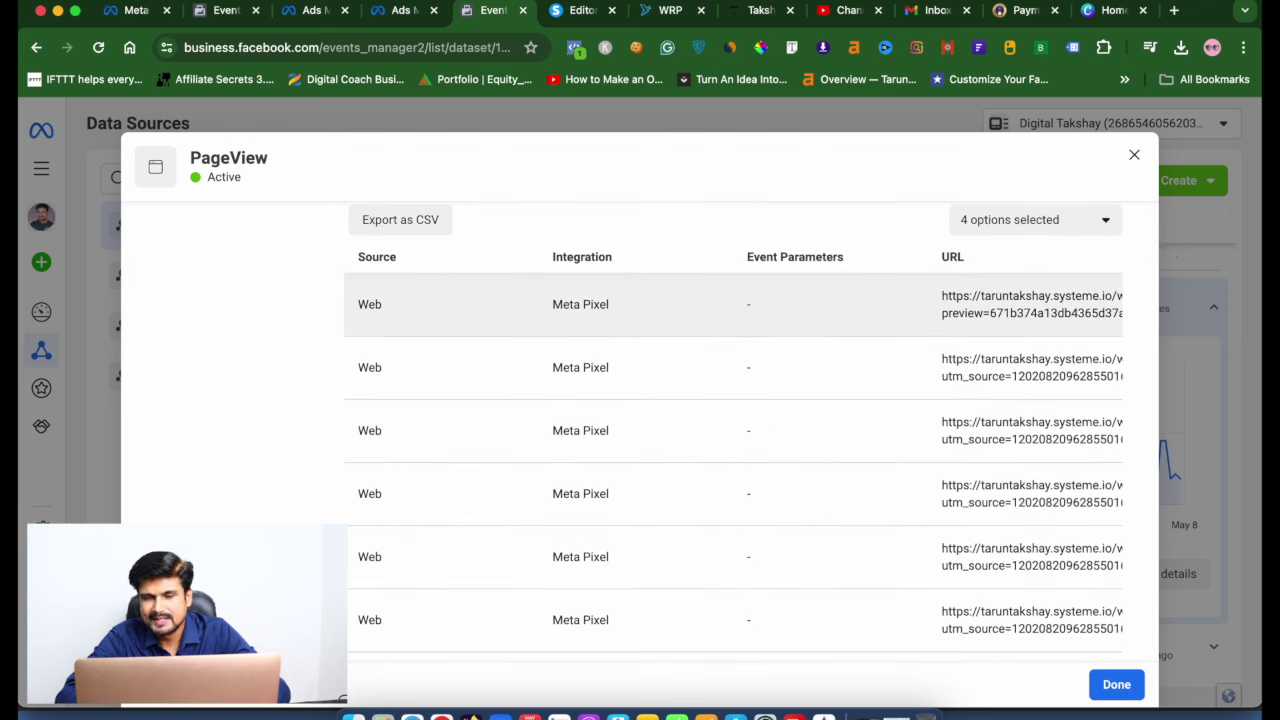
pyautogui.scroll(-5, 735, 430)
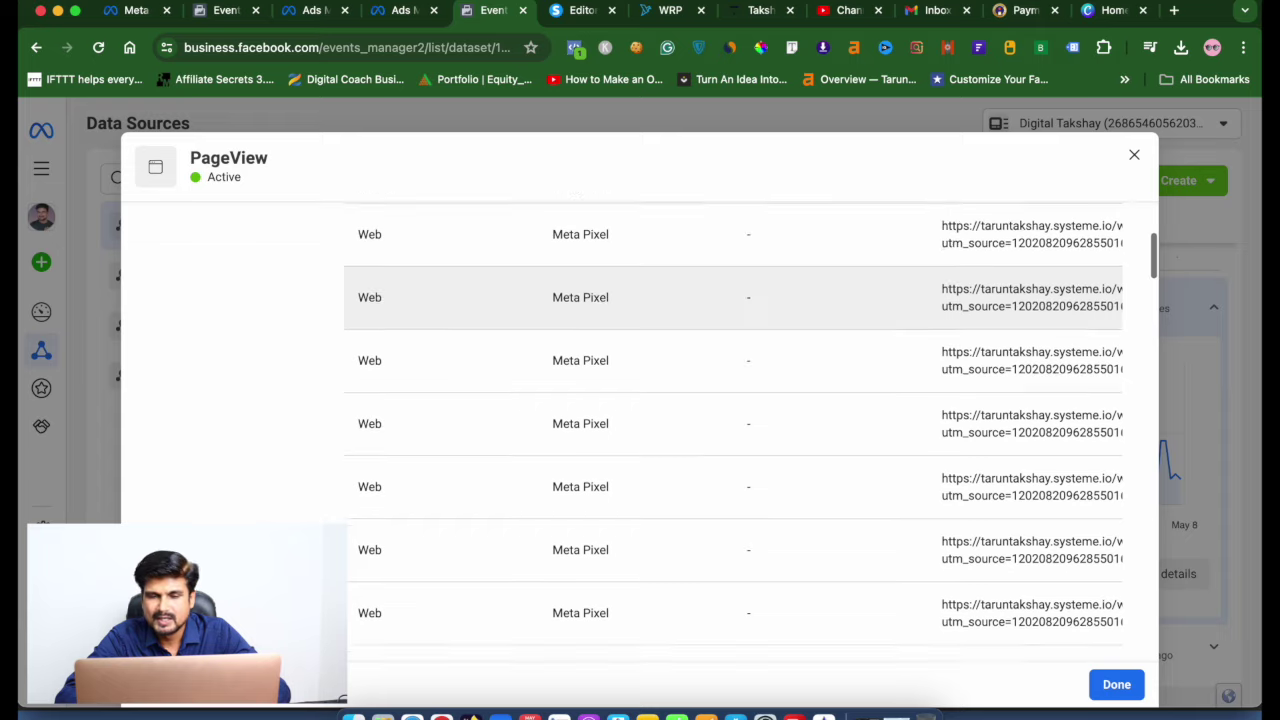
pyautogui.scroll(-5, 735, 430)
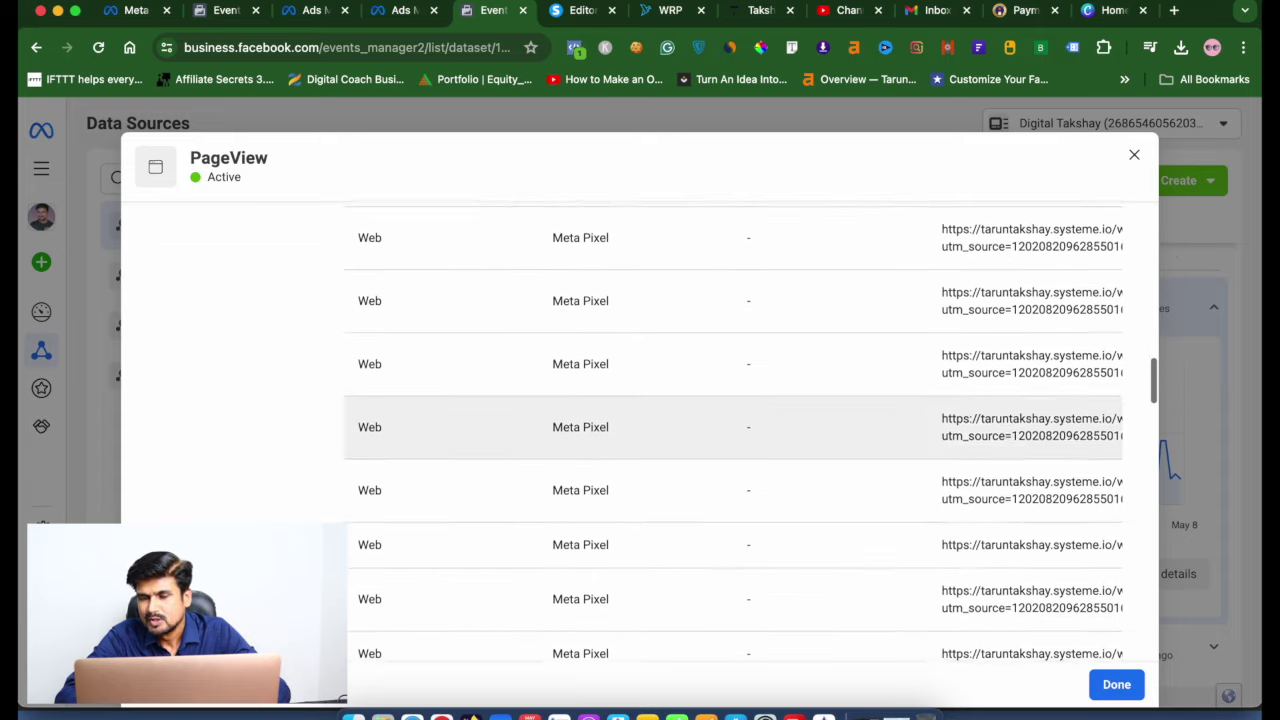
pyautogui.scroll(-5, 735, 430)
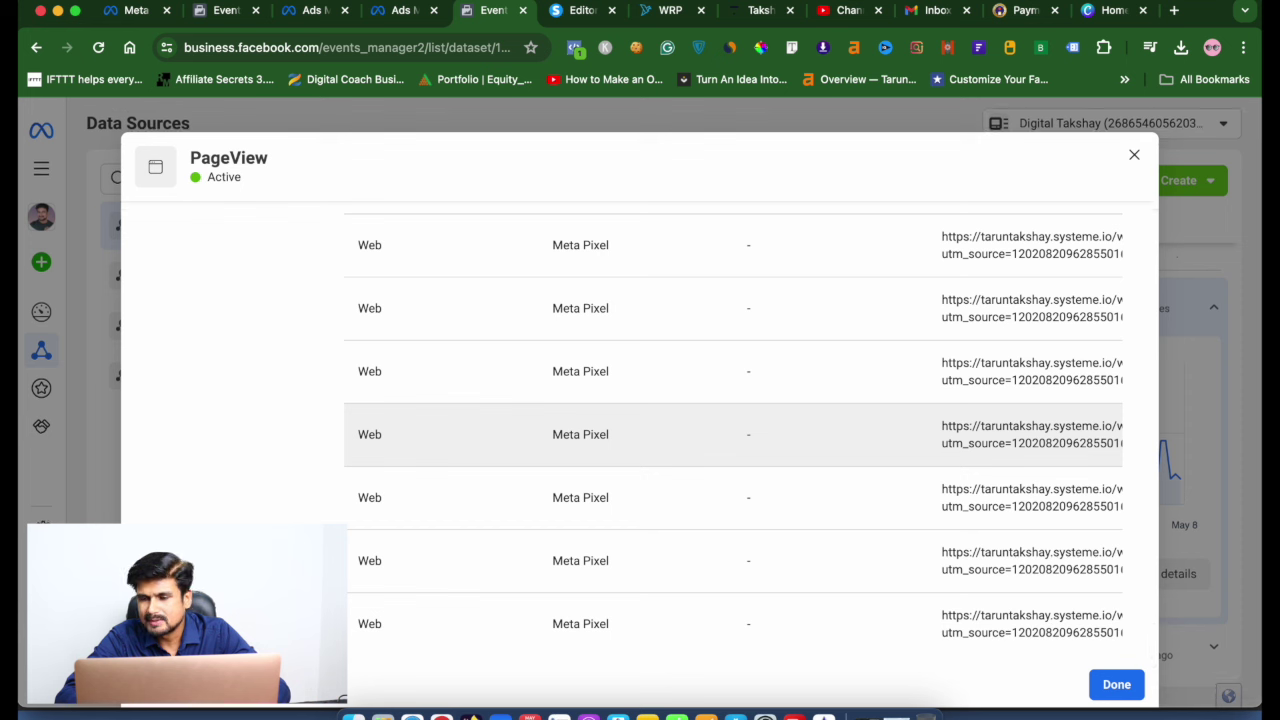
pyautogui.click(1116, 684)
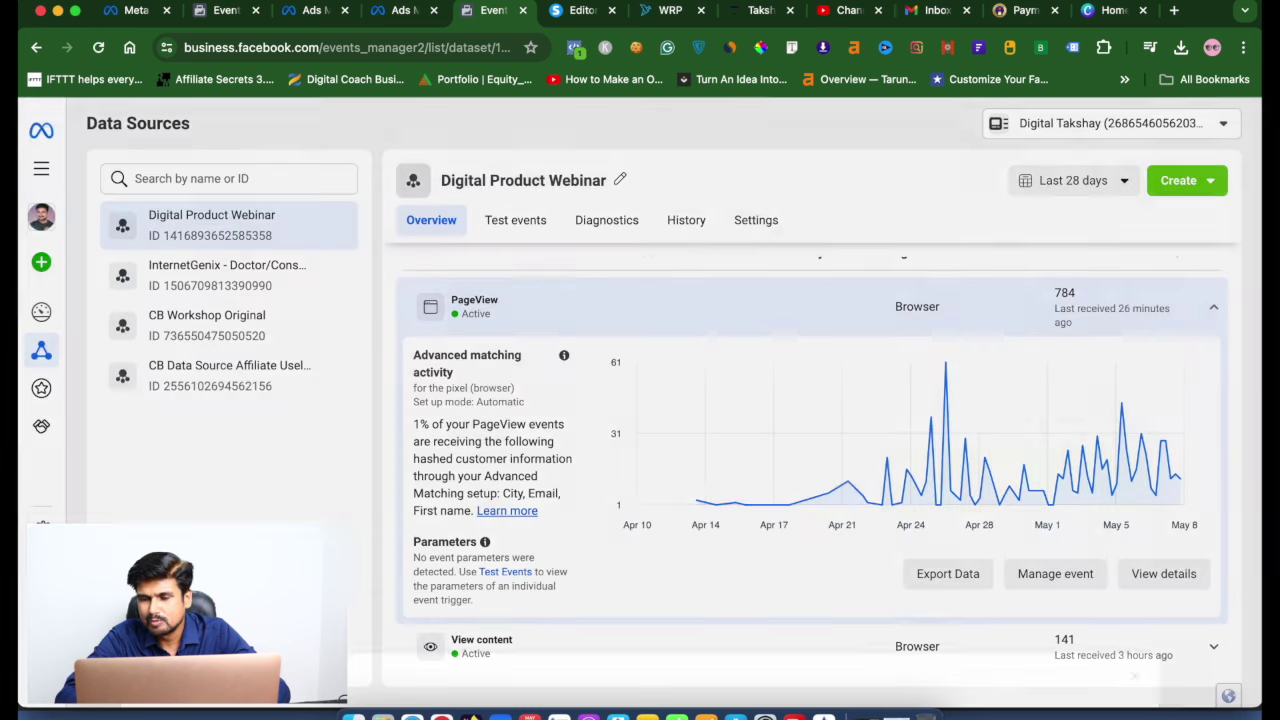
# Collapse the PageView event and expand the View content event in the dataset's event list.
pyautogui.scroll(-2, 901, 600)
pyautogui.scroll(3, 901, 600)
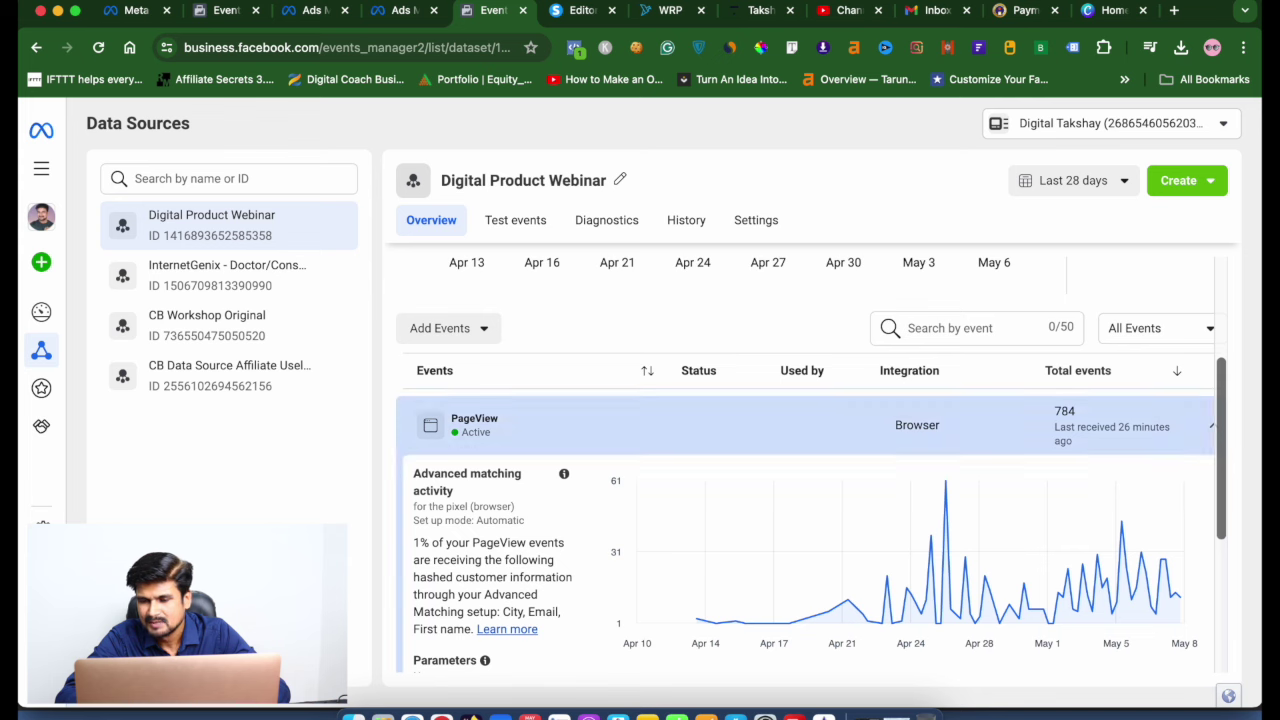
pyautogui.click(1213, 425)
pyautogui.scroll(-1, 812, 470)
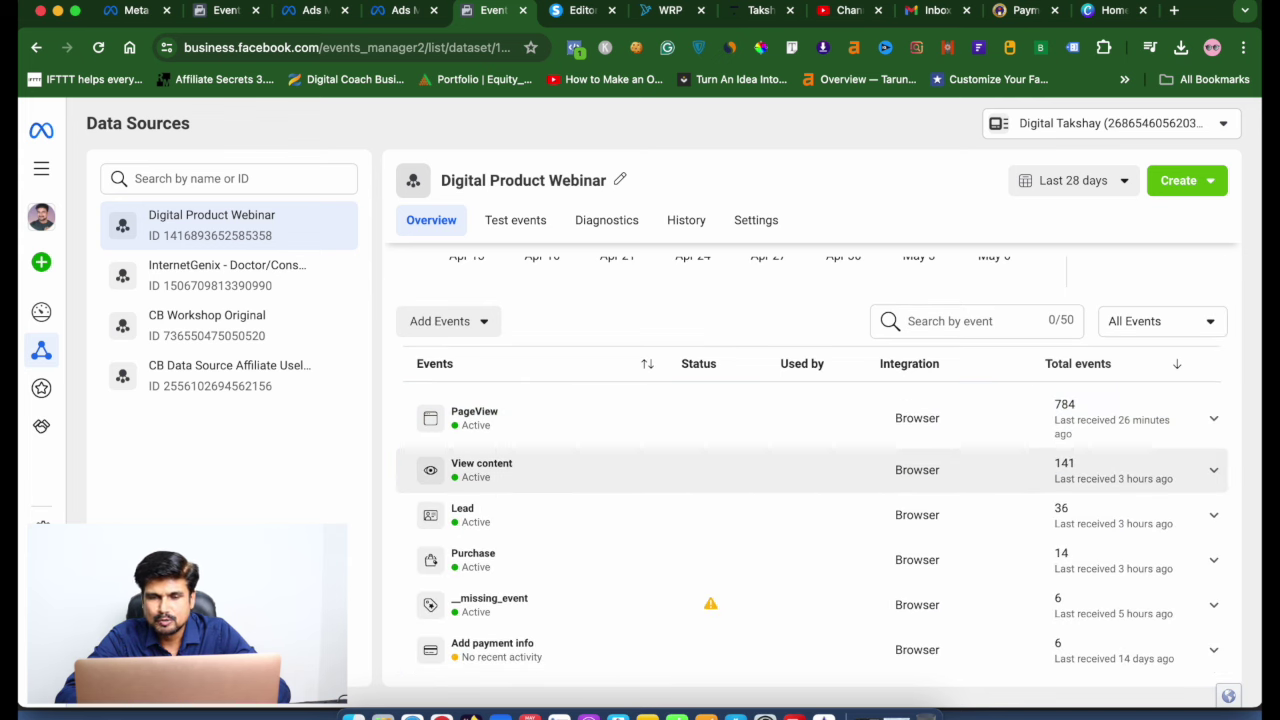
pyautogui.click(812, 470)
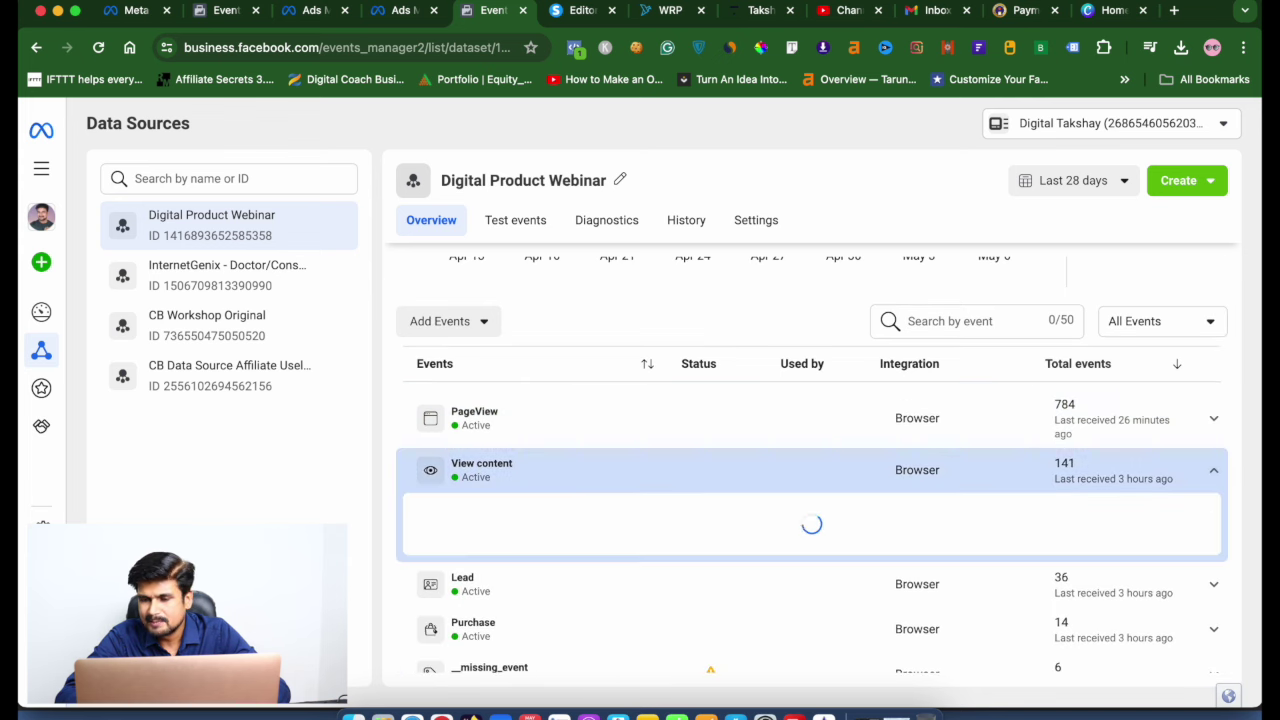
# Review the View content event's activity graph, then open its event management information and close it.
pyautogui.scroll(-3, 812, 470)
pyautogui.scroll(-1, 812, 465)
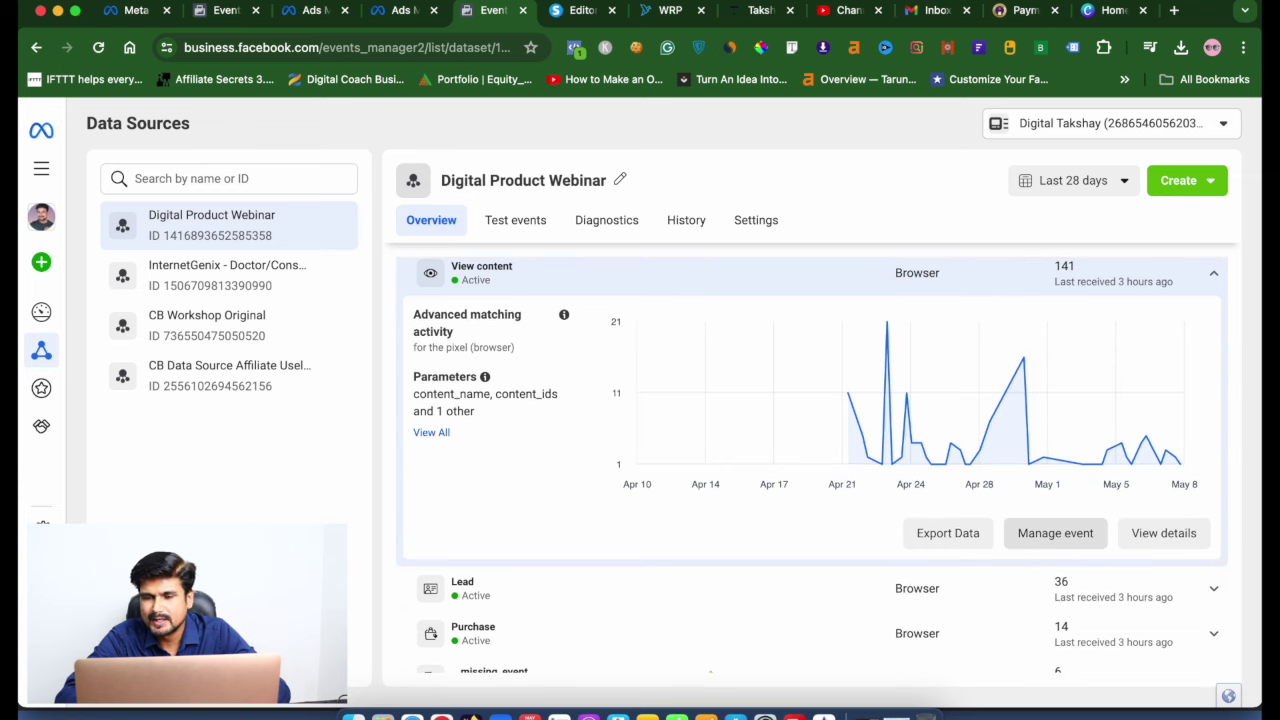
pyautogui.click(1055, 533)
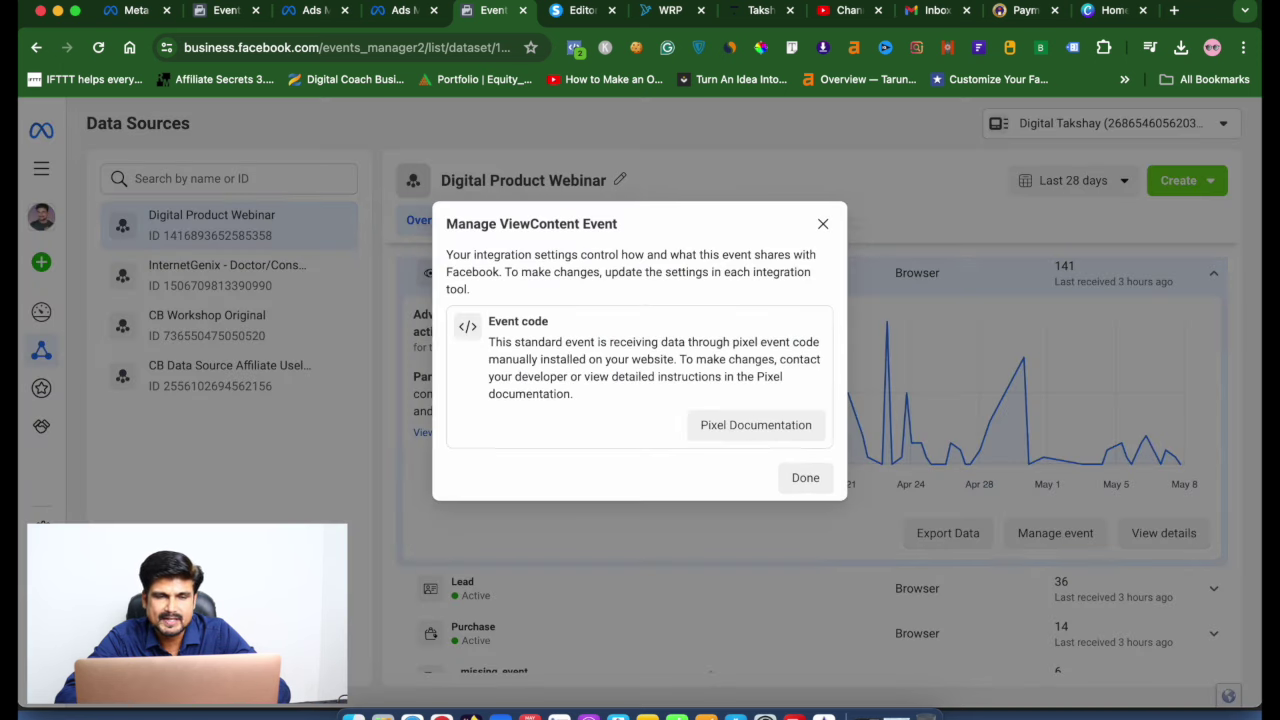
pyautogui.click(823, 224)
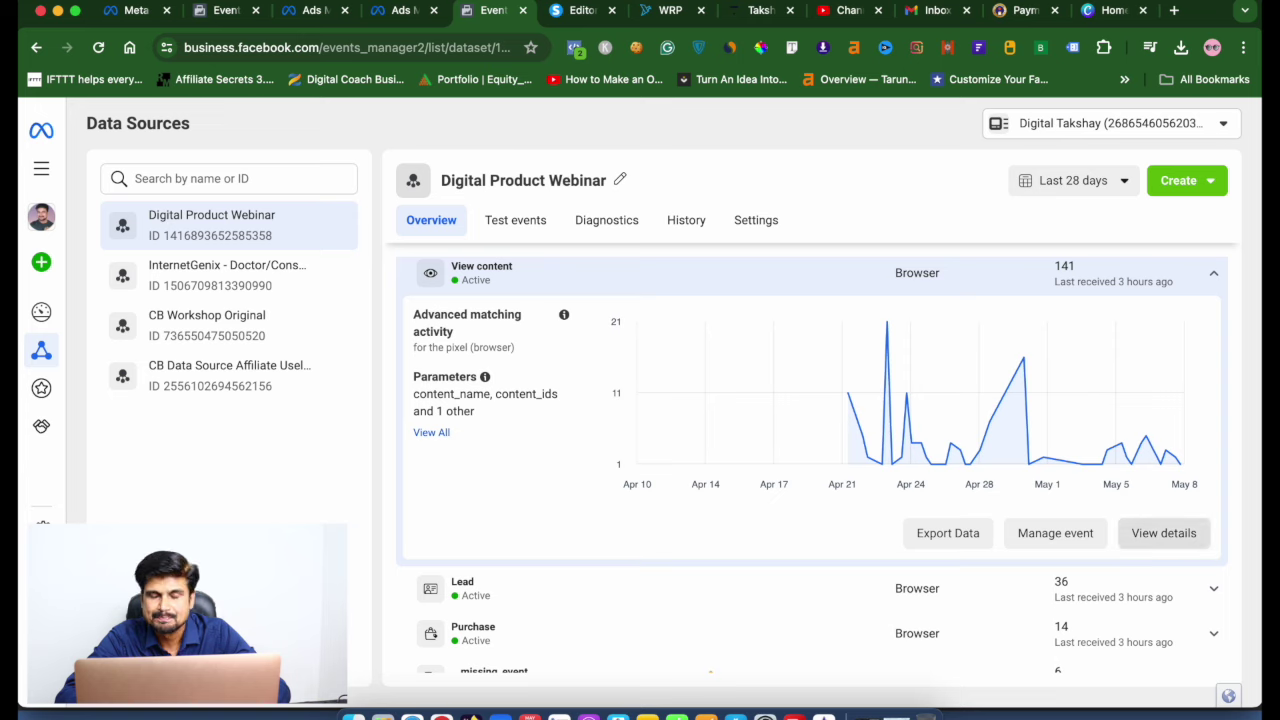
# Open the View content event's full details, review its Sampled Activities and Event Source sections, and close them.
pyautogui.click(1164, 533)
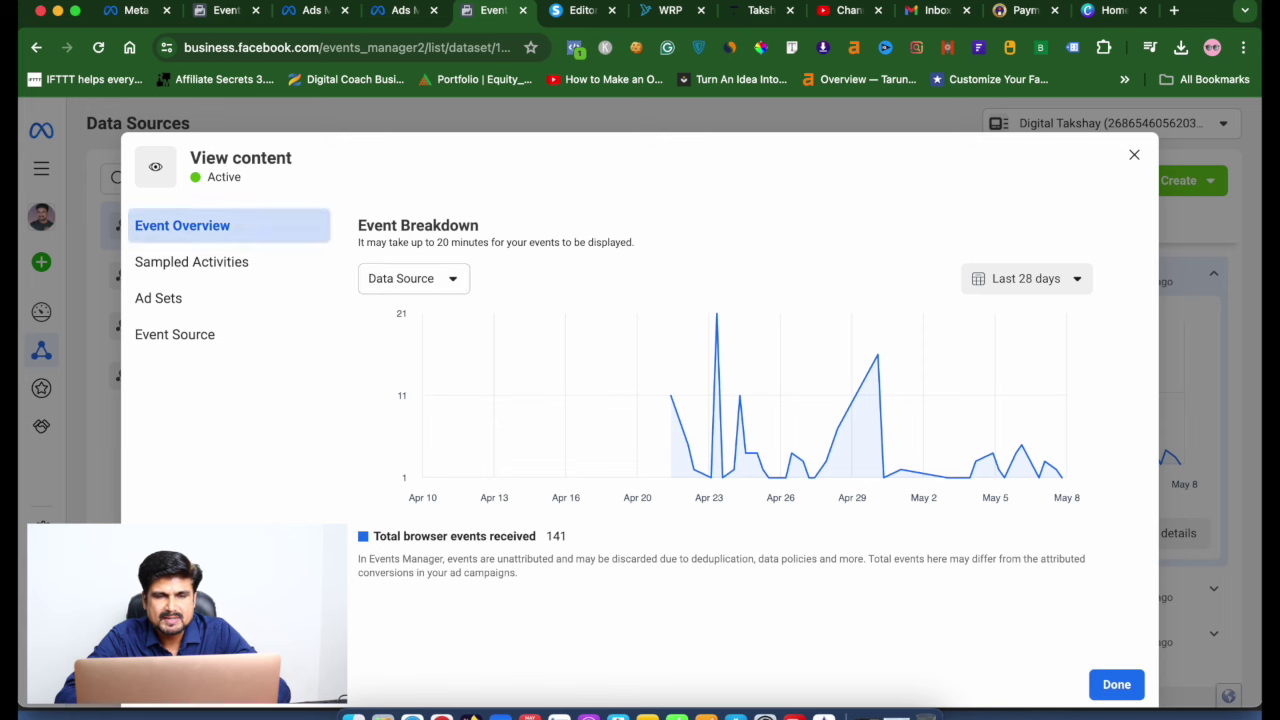
pyautogui.click(191, 261)
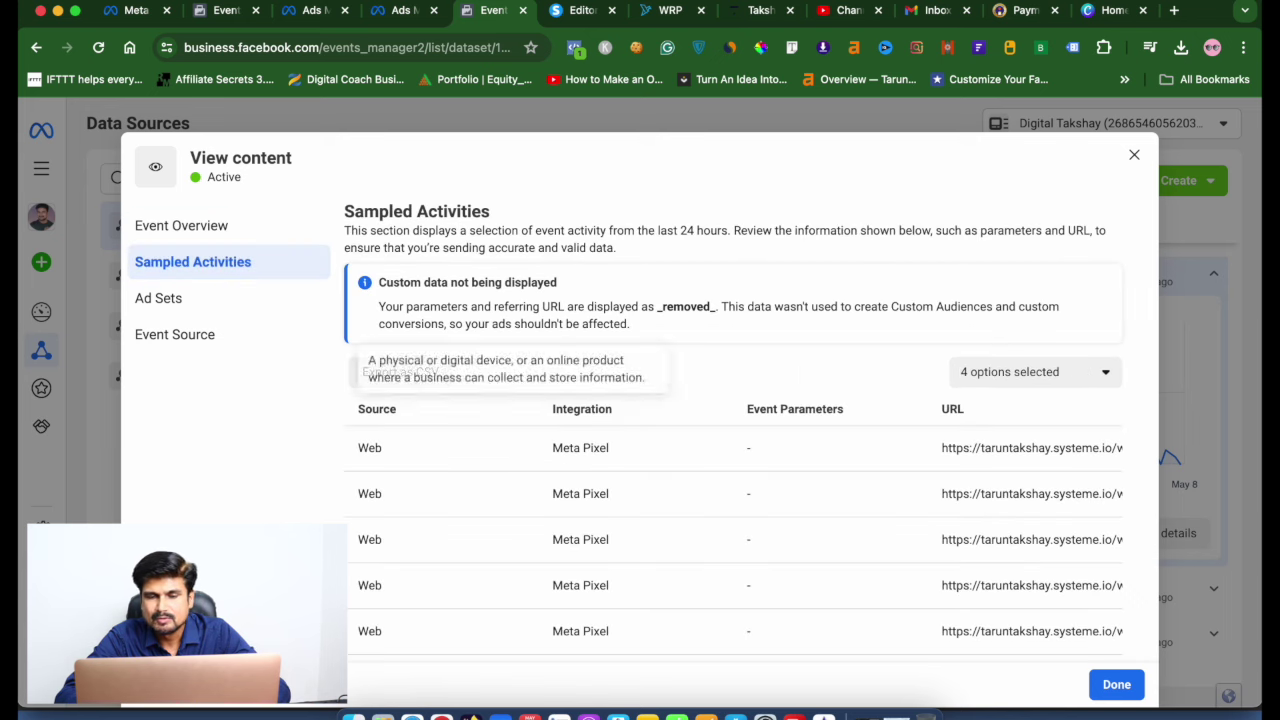
pyautogui.scroll(-2, 735, 585)
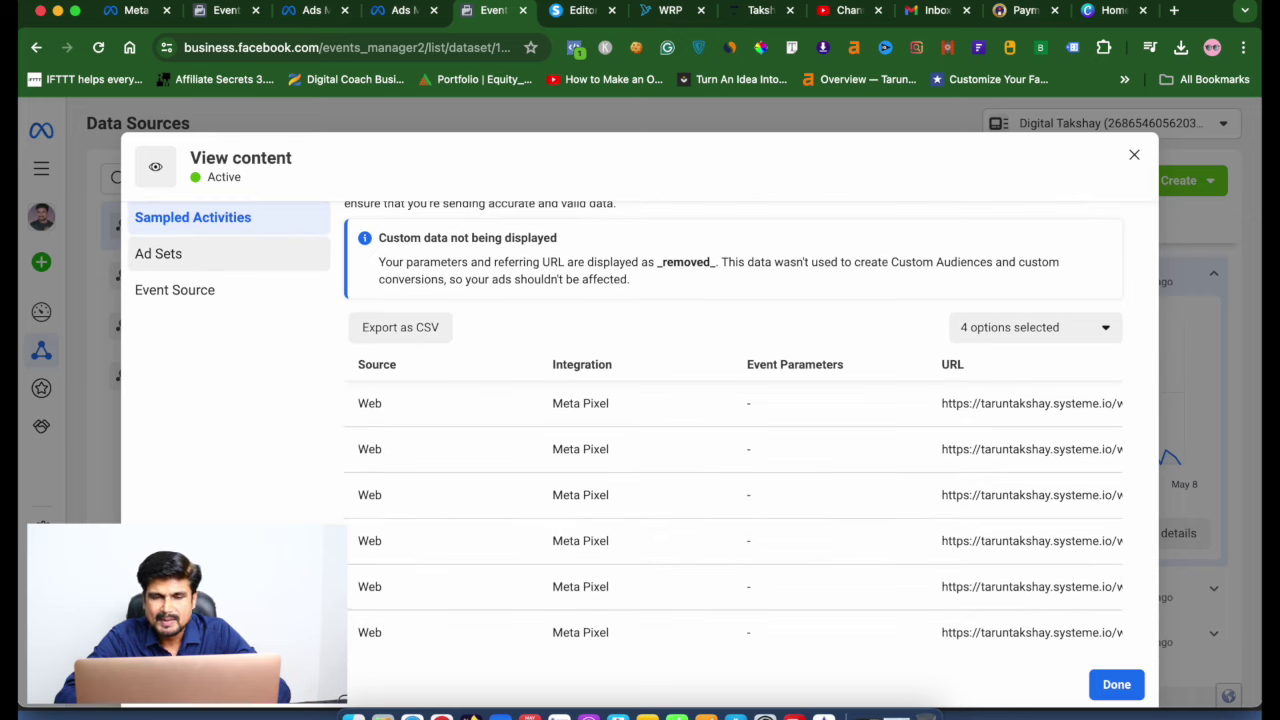
pyautogui.click(175, 290)
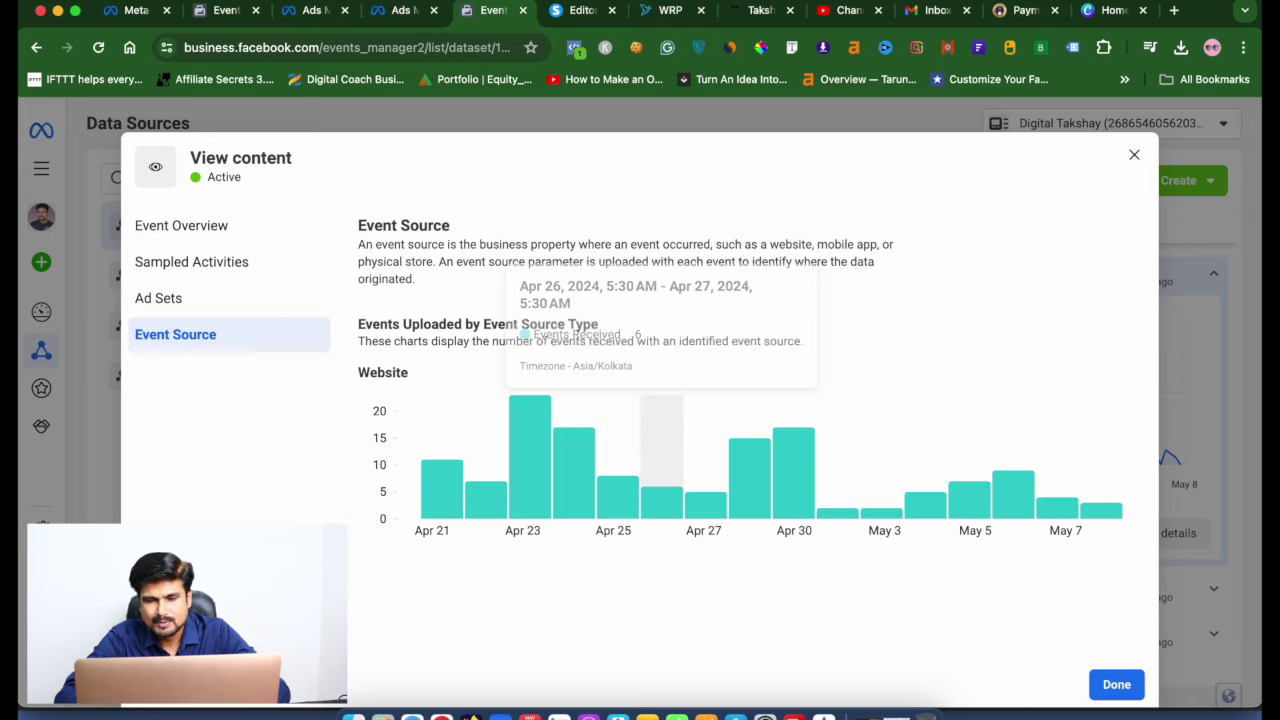
pyautogui.moveTo(1013, 450)
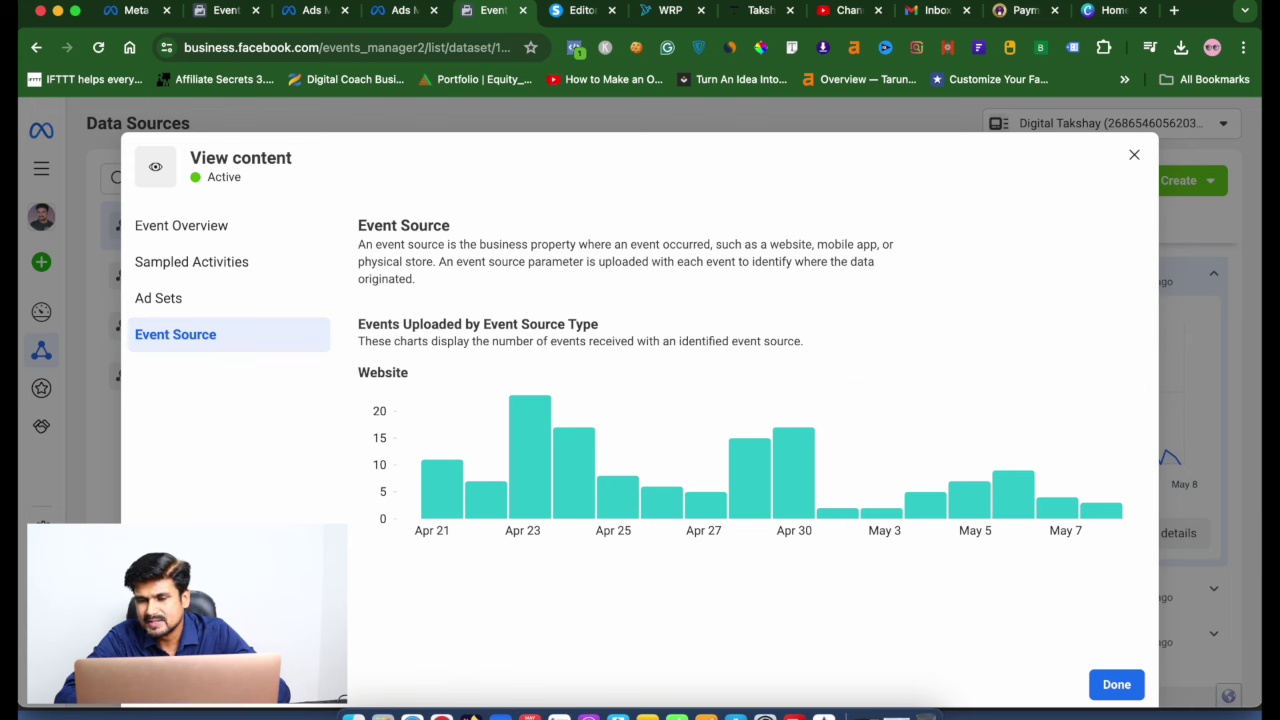
pyautogui.click(1116, 684)
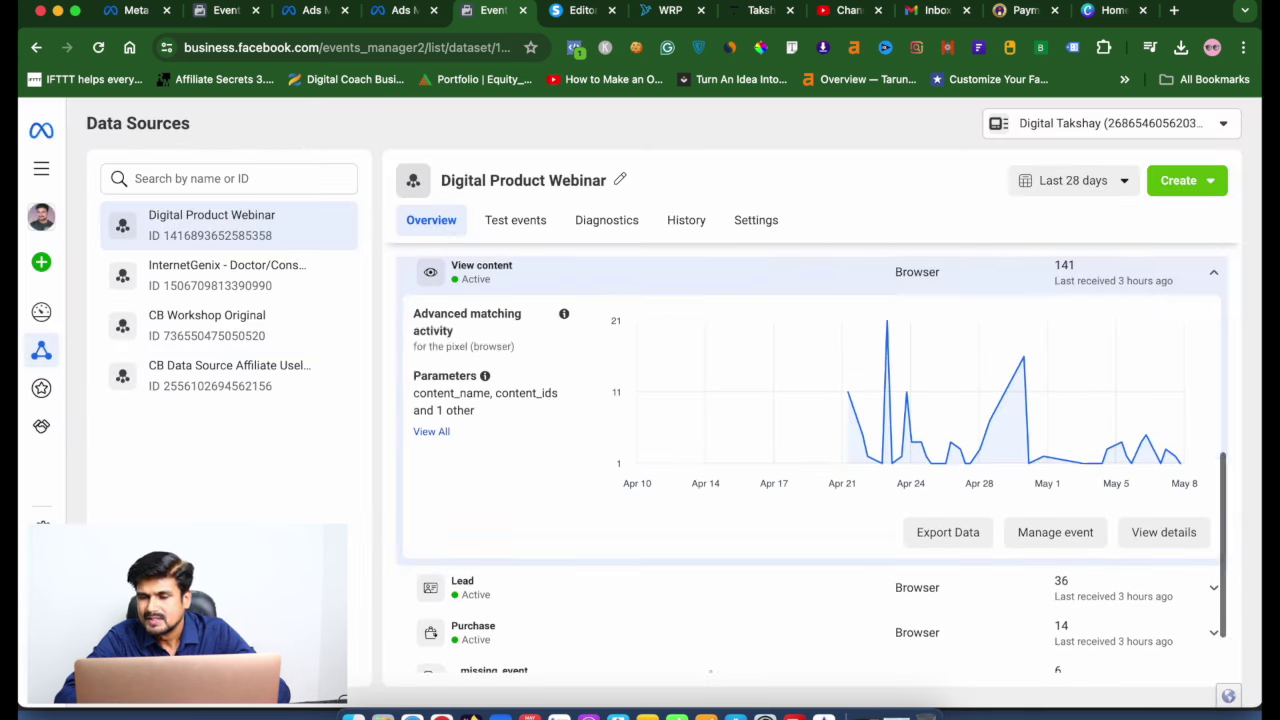
# Collapse the View content event, then expand the Lead event to examine its activity graph and advanced matching information.
pyautogui.scroll(-2, 749, 551)
pyautogui.scroll(3, 749, 551)
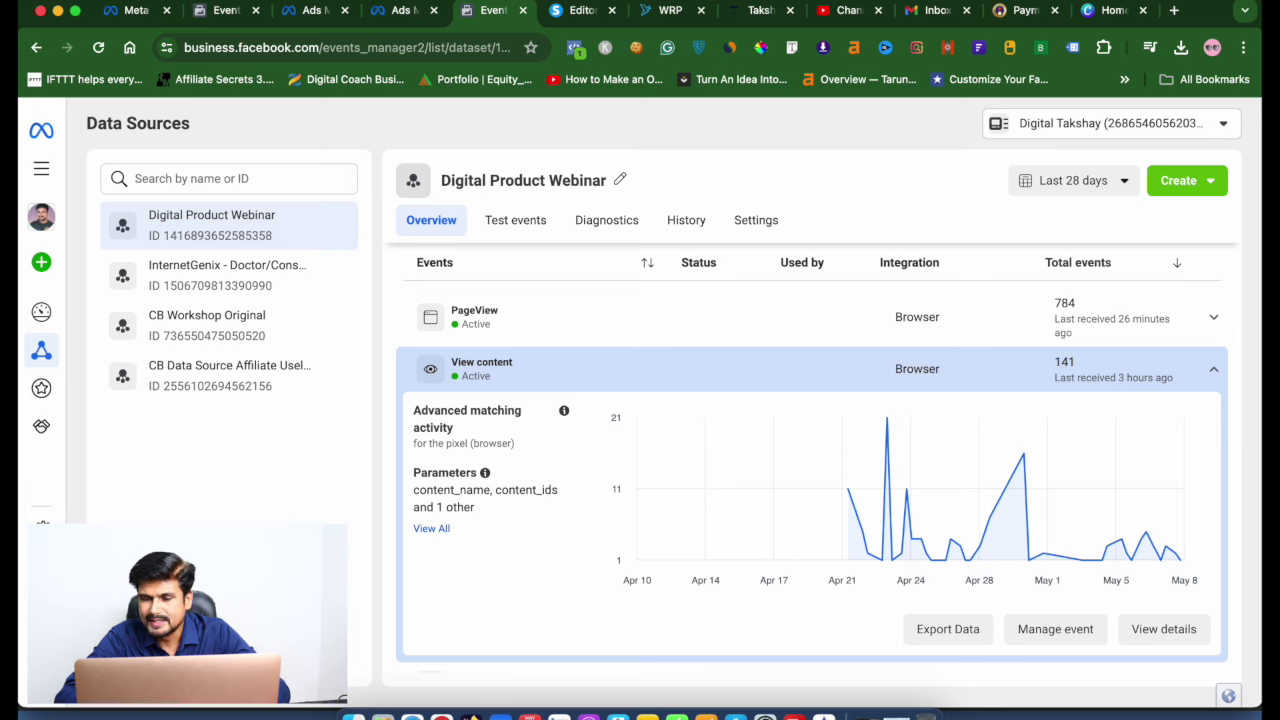
pyautogui.click(1214, 369)
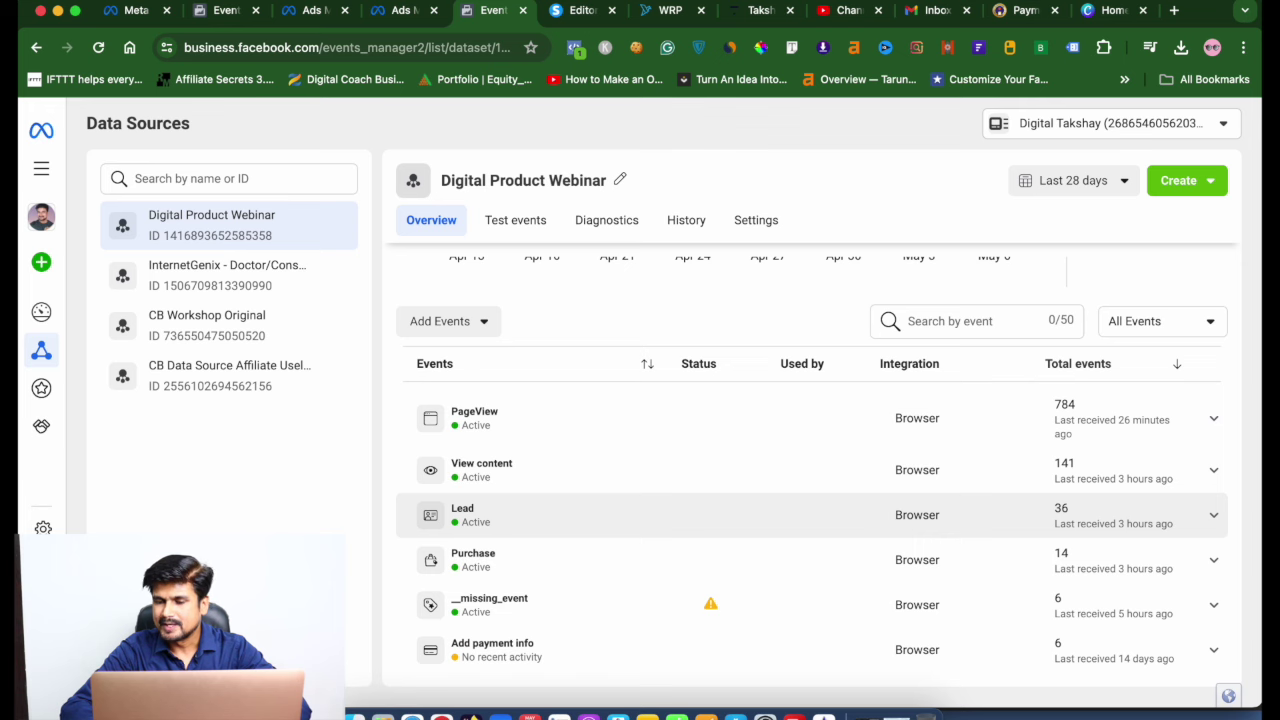
pyautogui.click(875, 515)
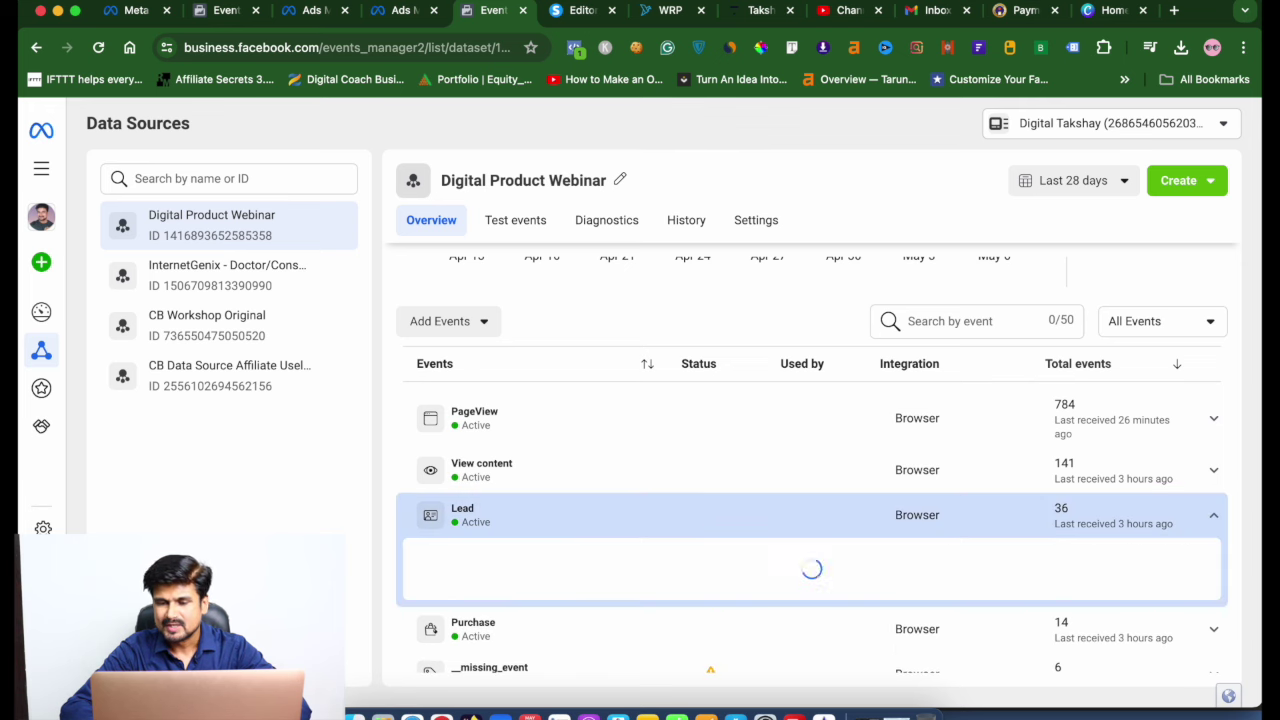
pyautogui.scroll(-2, 875, 524)
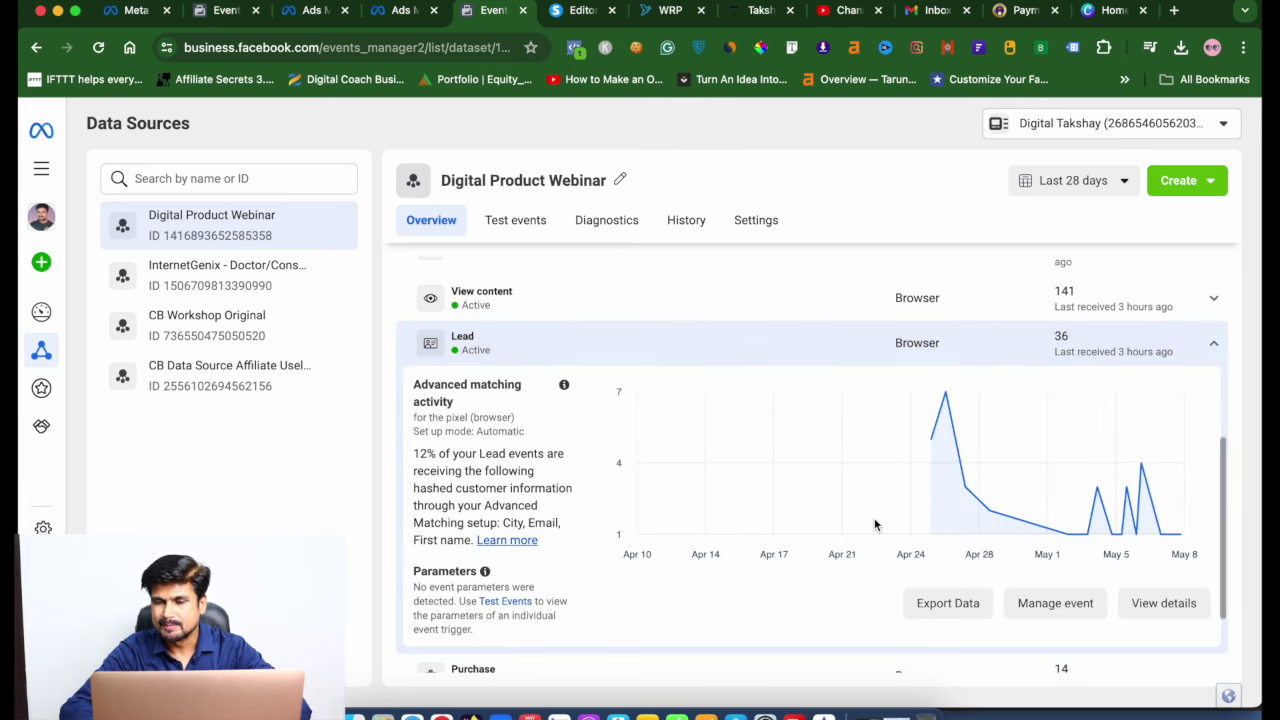
pyautogui.click(875, 524)
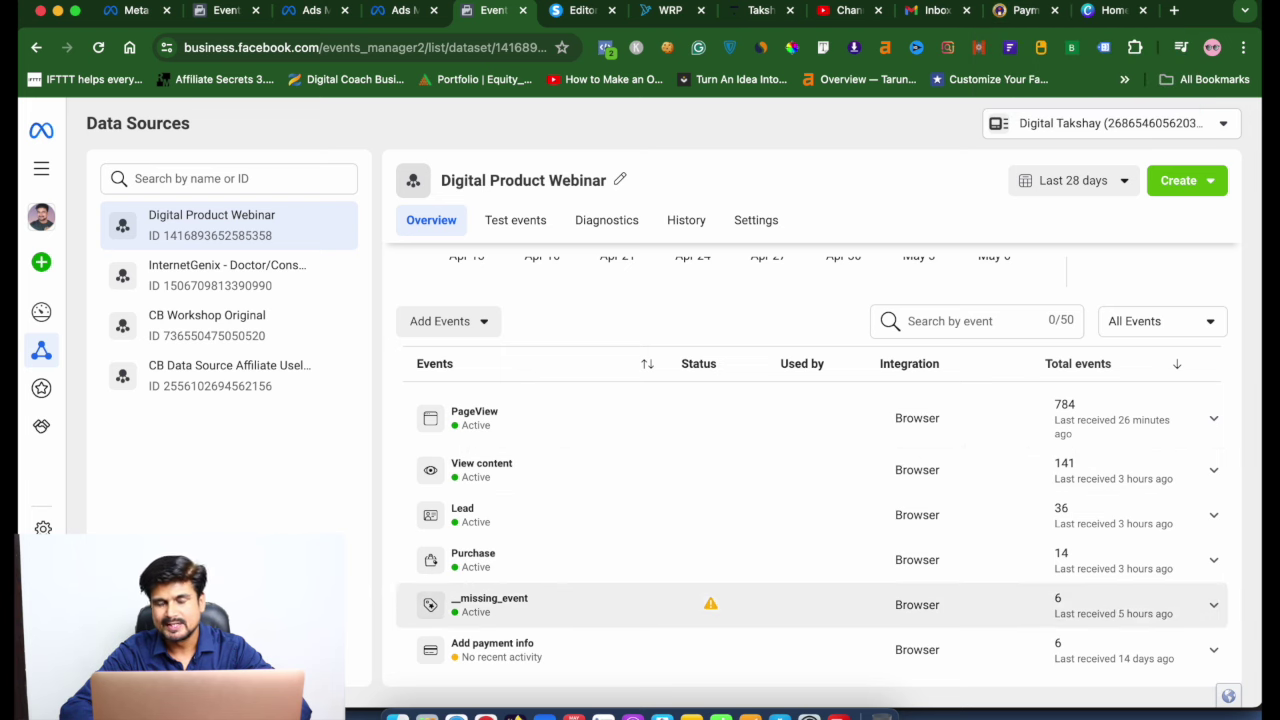
# Expand the Purchase event, review its activity graph, and check its event management information before closing that dialog.
pyautogui.click(700, 560)
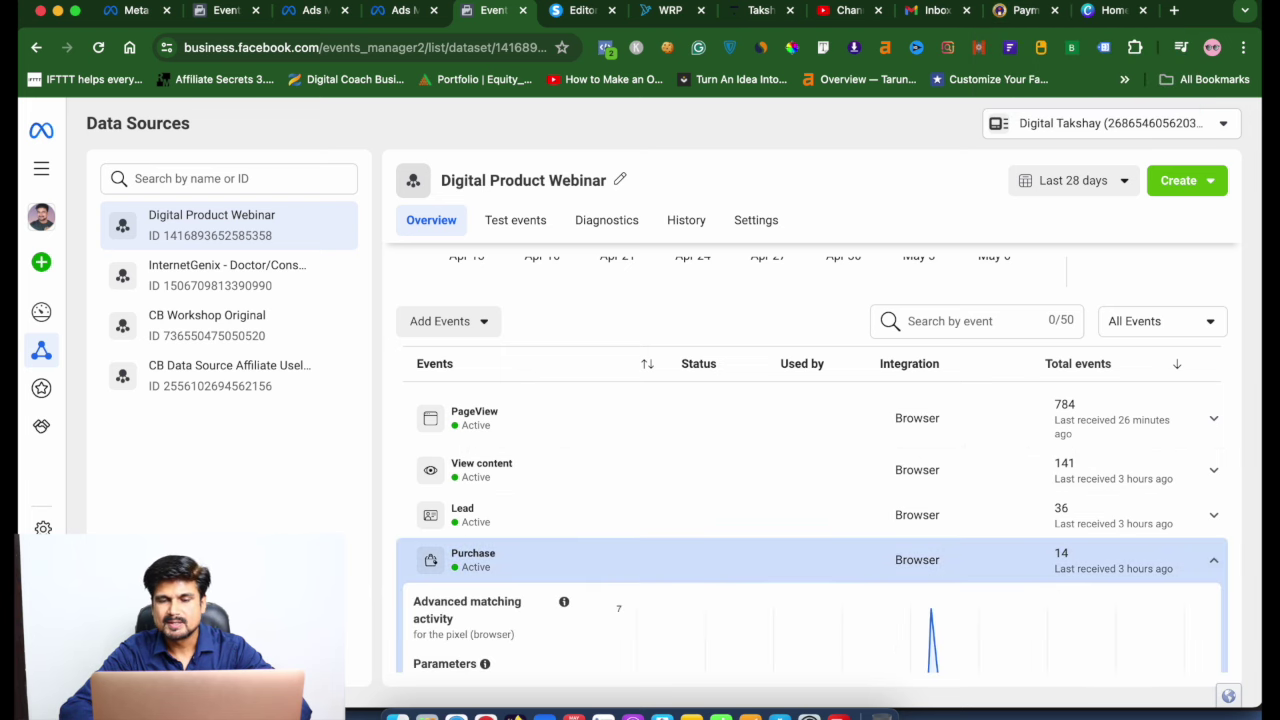
pyautogui.scroll(-4, 930, 480)
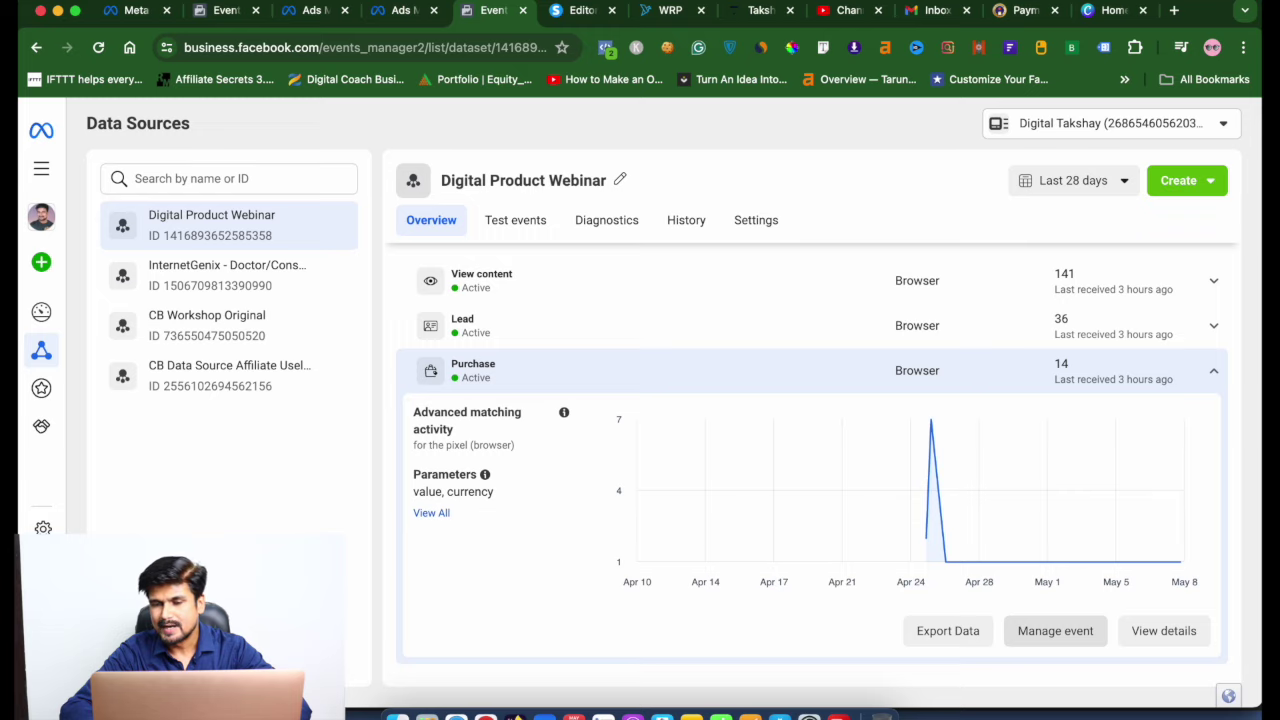
pyautogui.click(1055, 630)
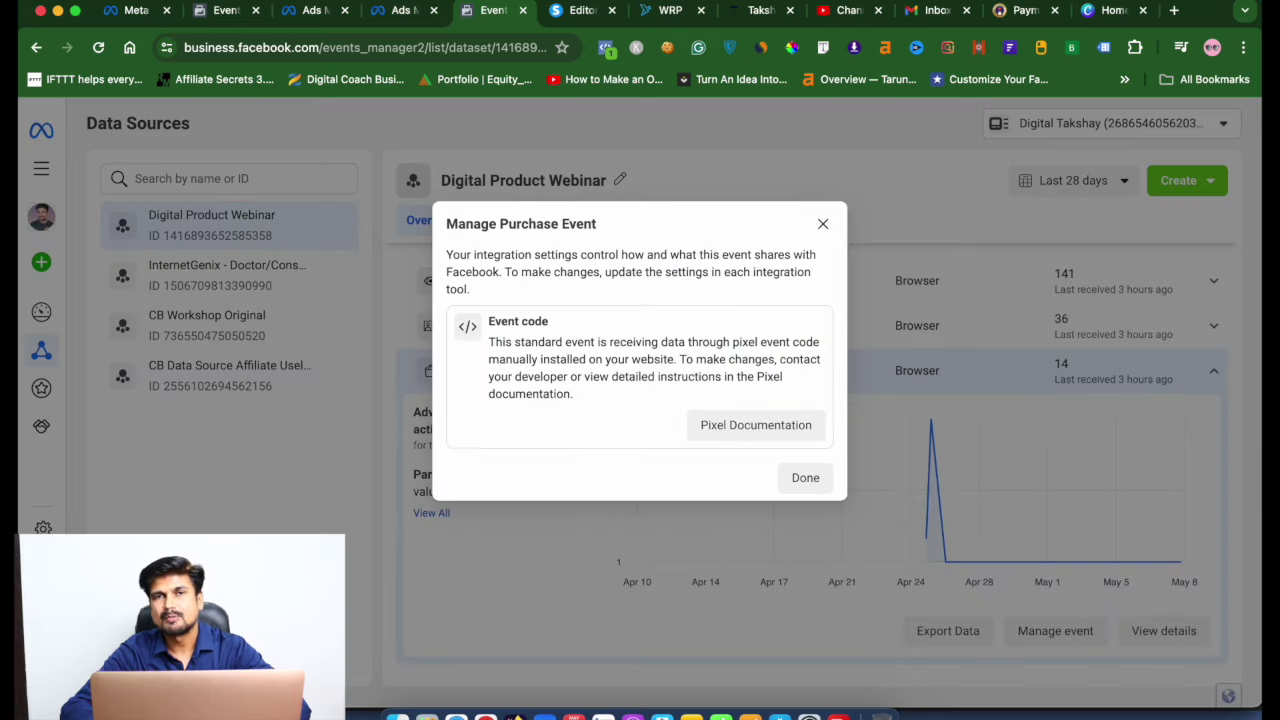
pyautogui.click(823, 223)
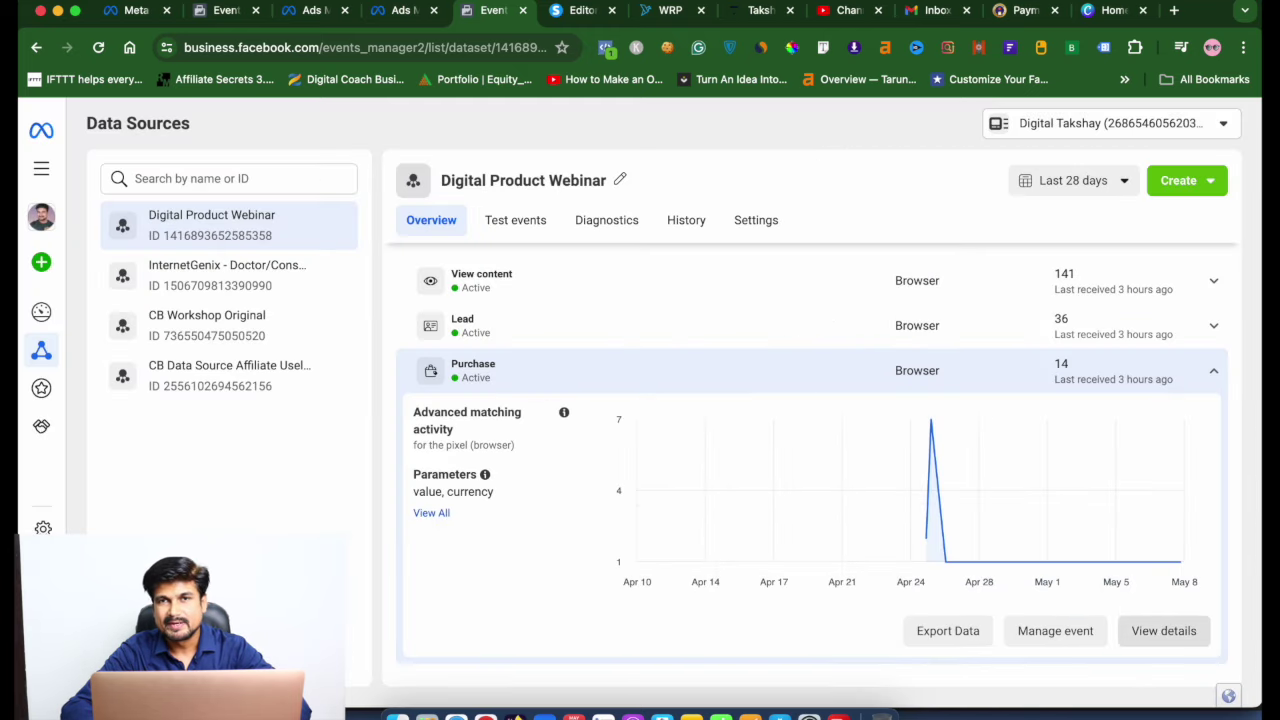
# Open the Purchase event's full details, review its Sampled Activities and Event Source sections, and close them.
pyautogui.click(1163, 630)
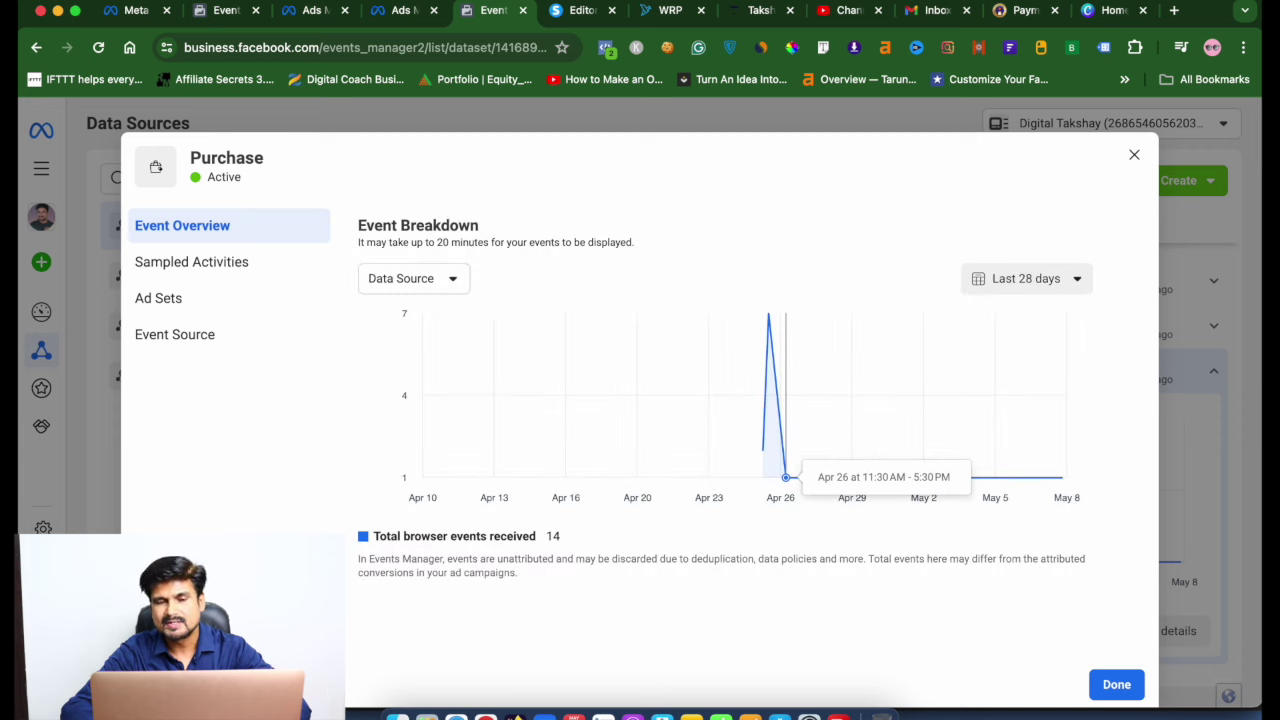
pyautogui.click(191, 261)
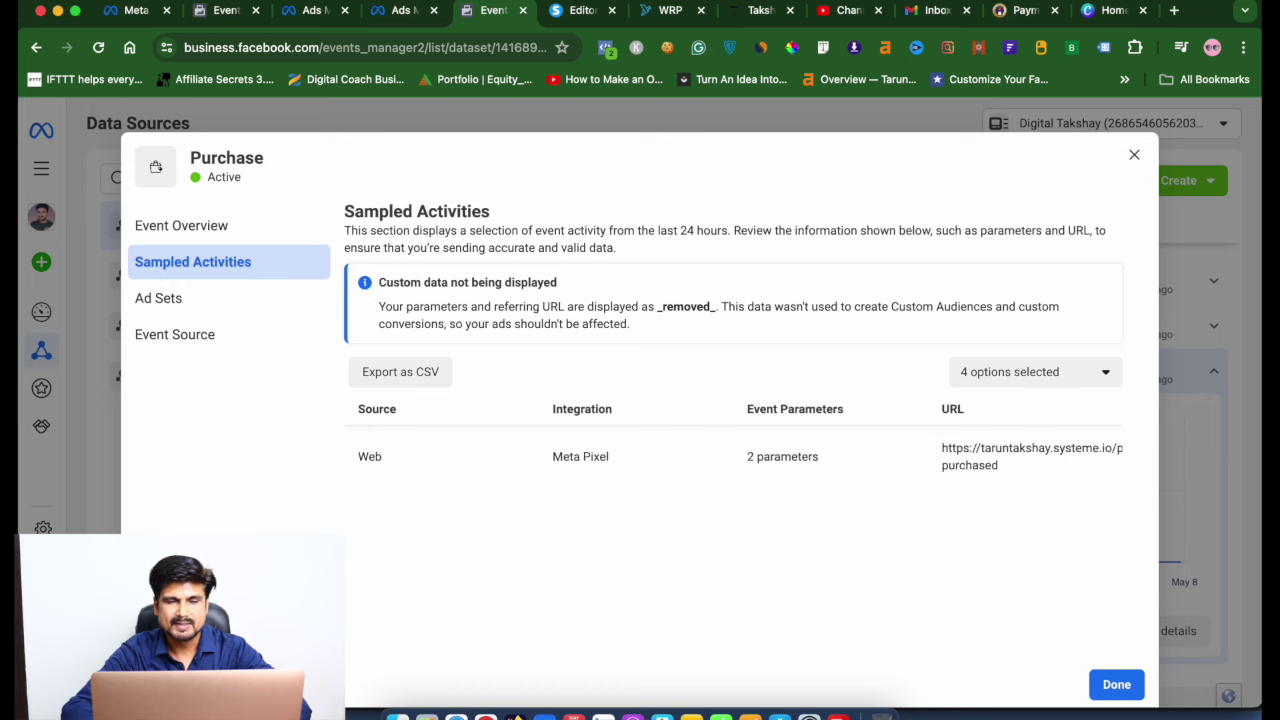
pyautogui.click(158, 298)
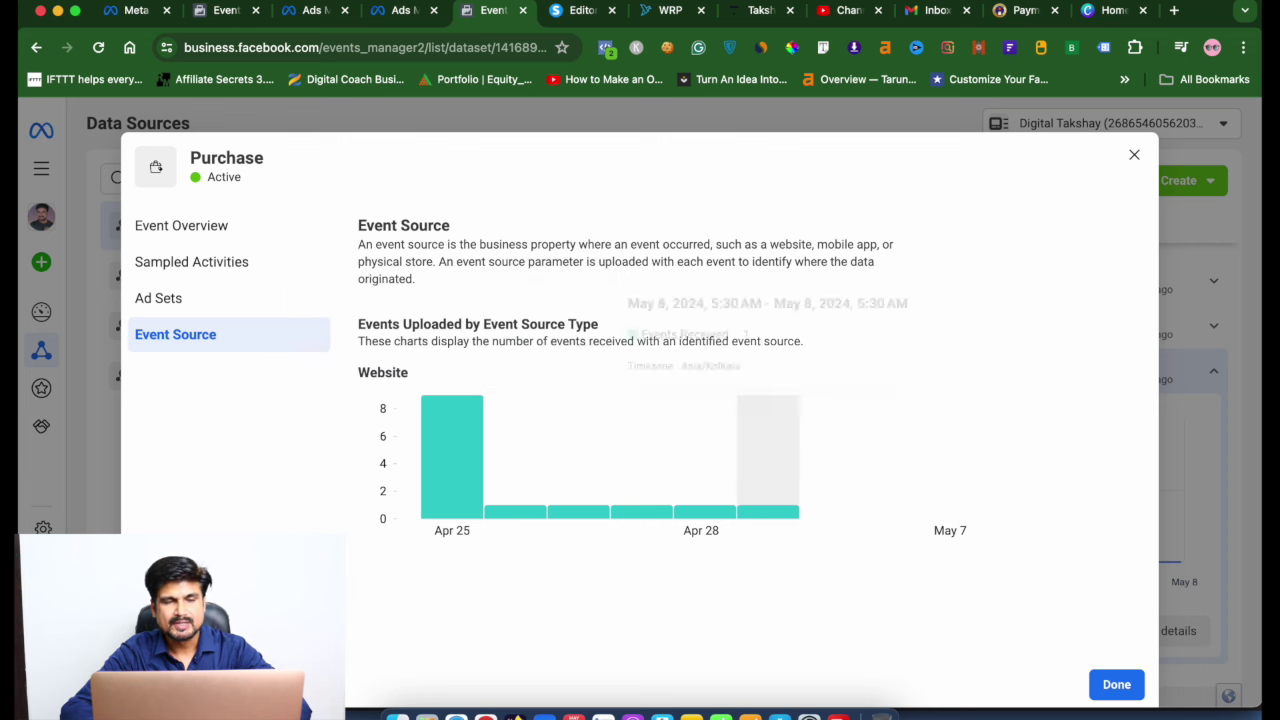
pyautogui.click(1116, 684)
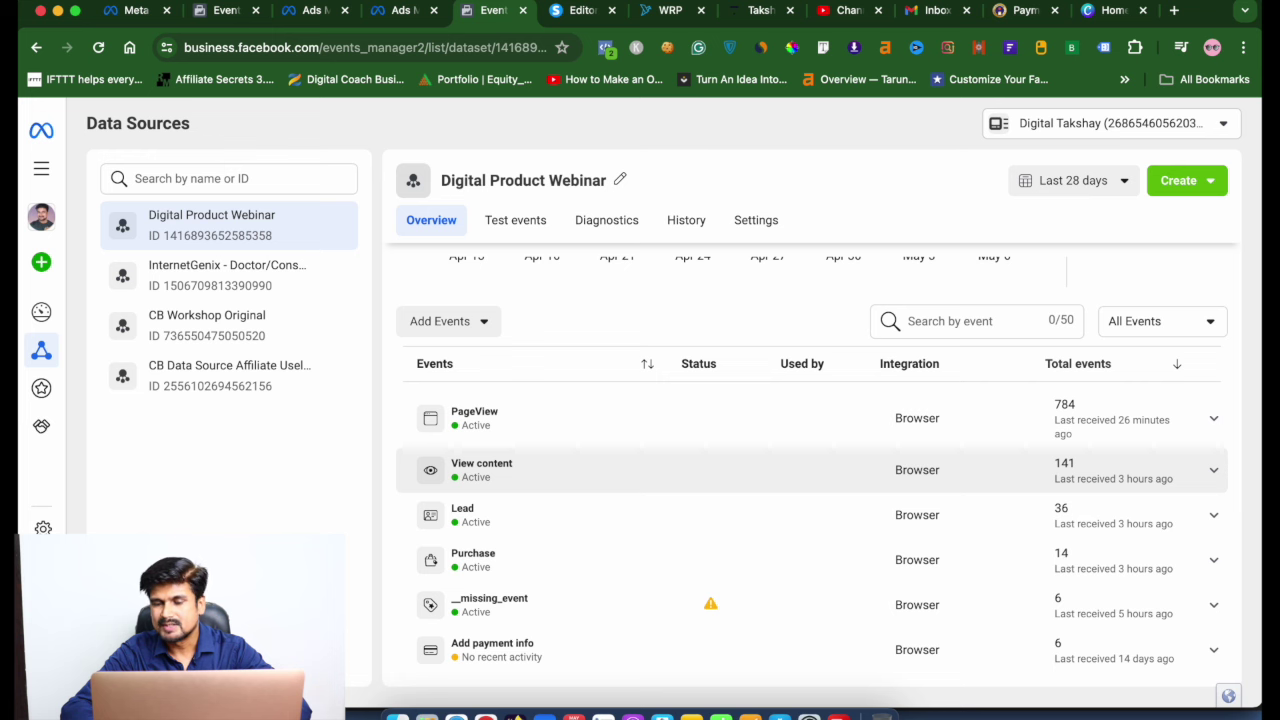
# Switch to Meta Ads Manager and open the ad account's Campaigns list.
pyautogui.moveTo(41, 388)
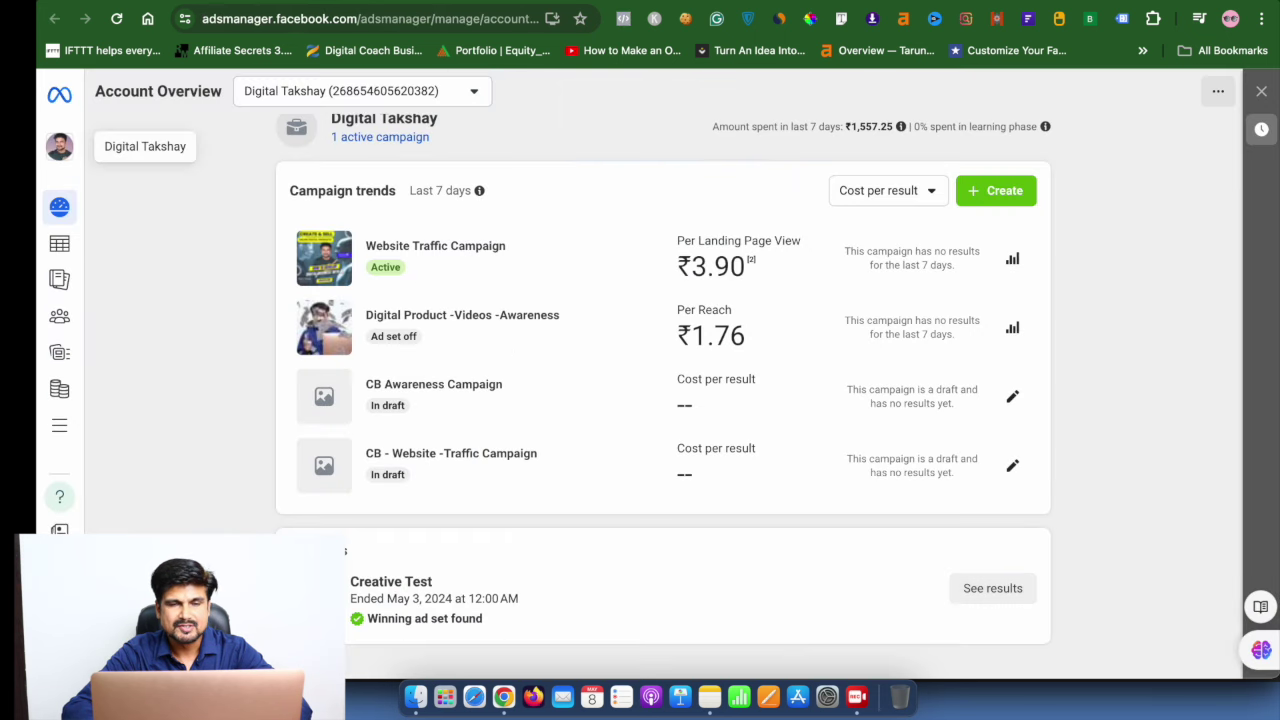
pyautogui.moveTo(60, 352)
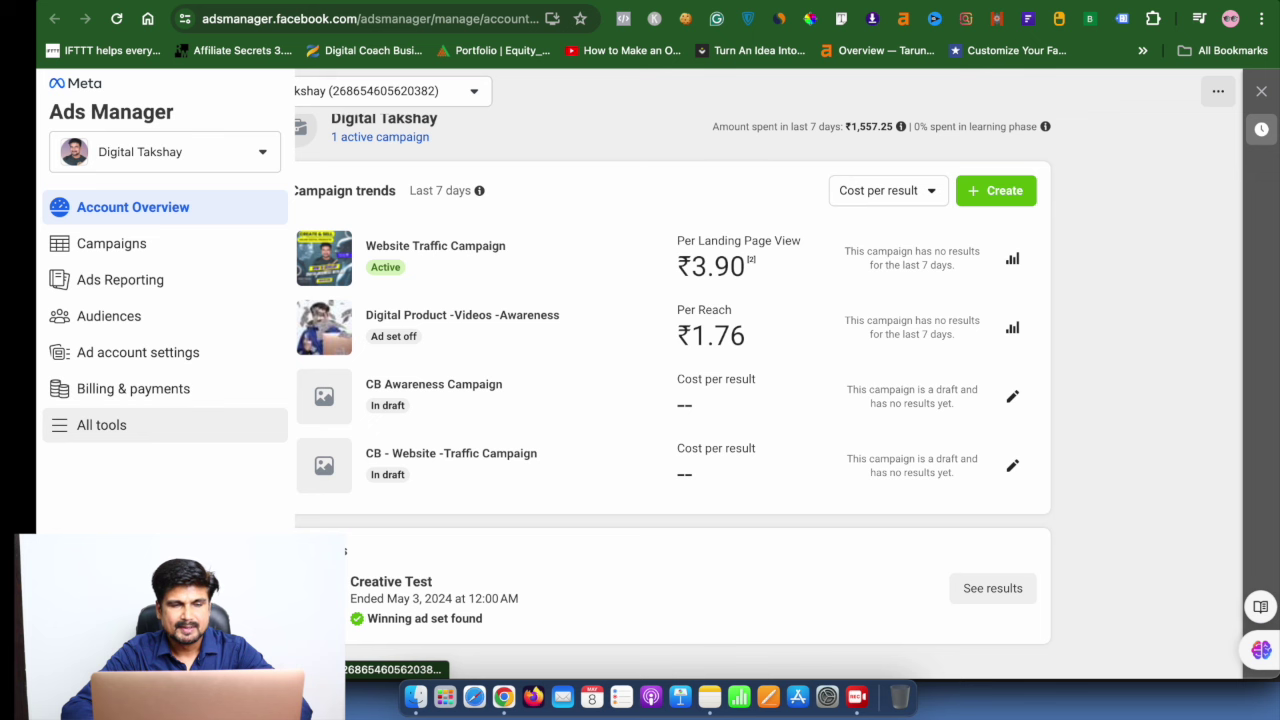
pyautogui.click(111, 243)
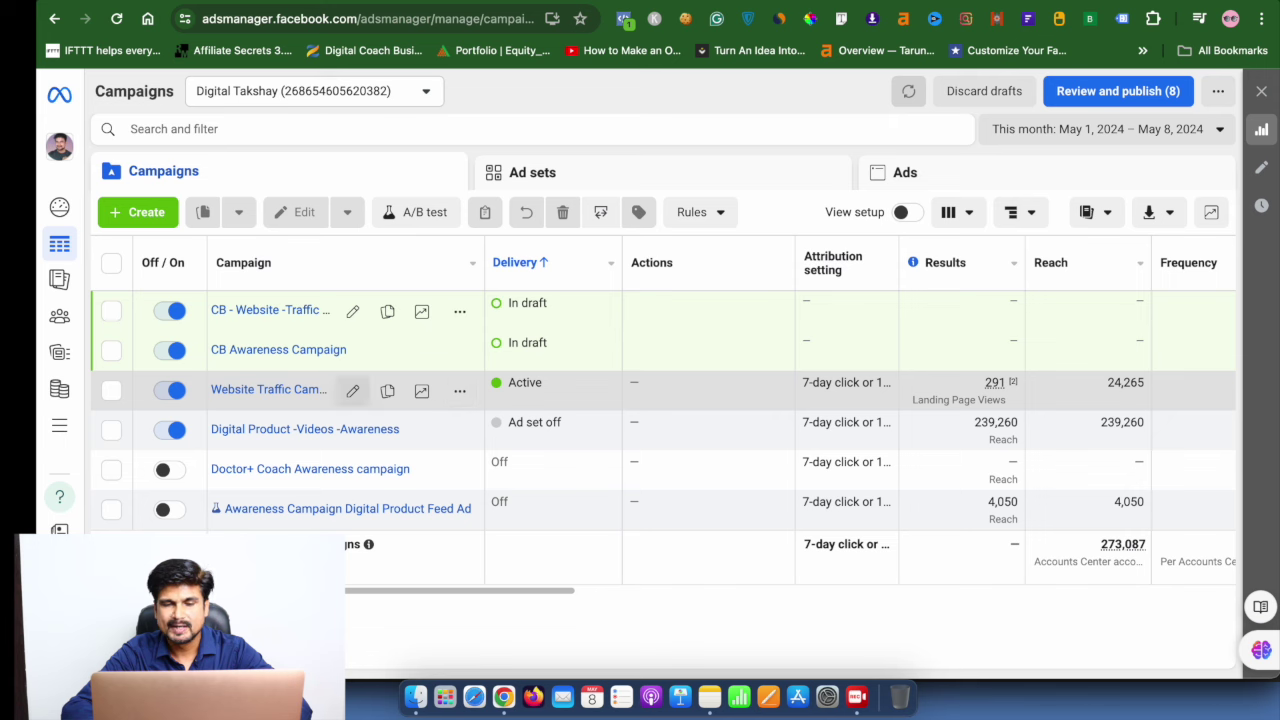
# Examine the campaigns' results, reach, frequency, cost per result, budget, amount spent, end date and impressions, focusing on the Website Traffic Campaign.
pyautogui.scroll(-1, 421, 390)
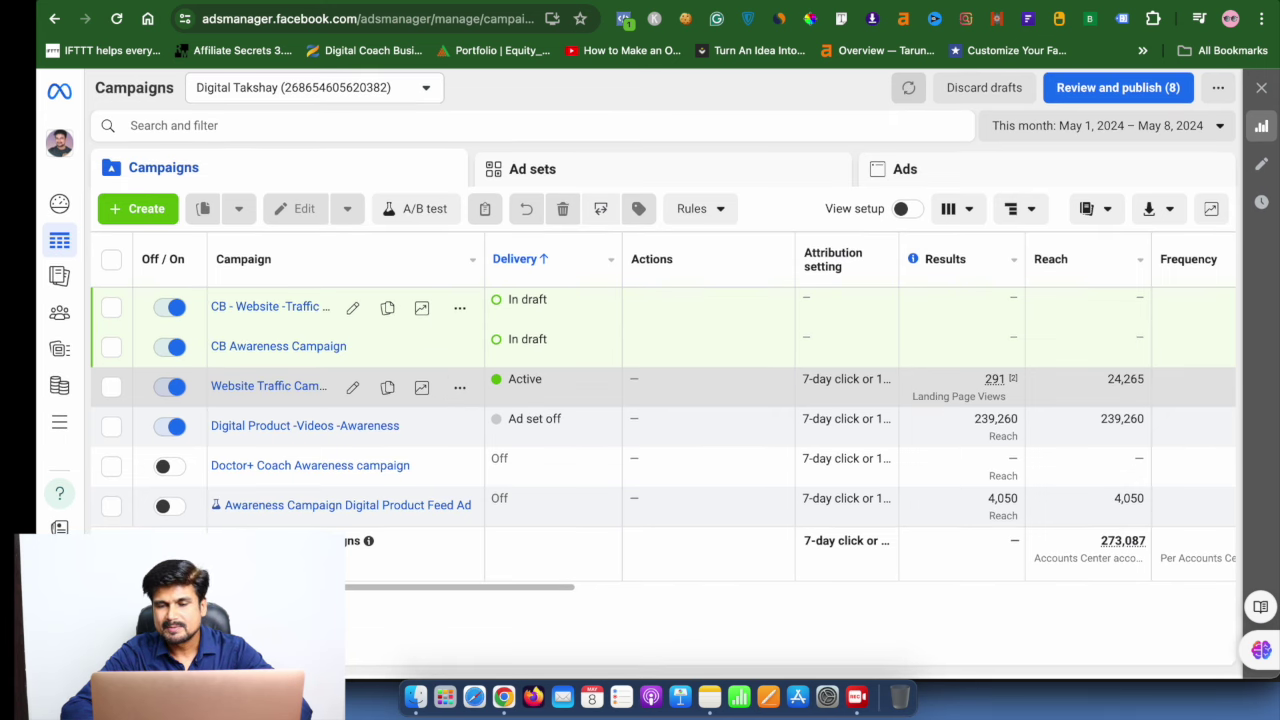
pyautogui.hscroll(5, 860, 410)
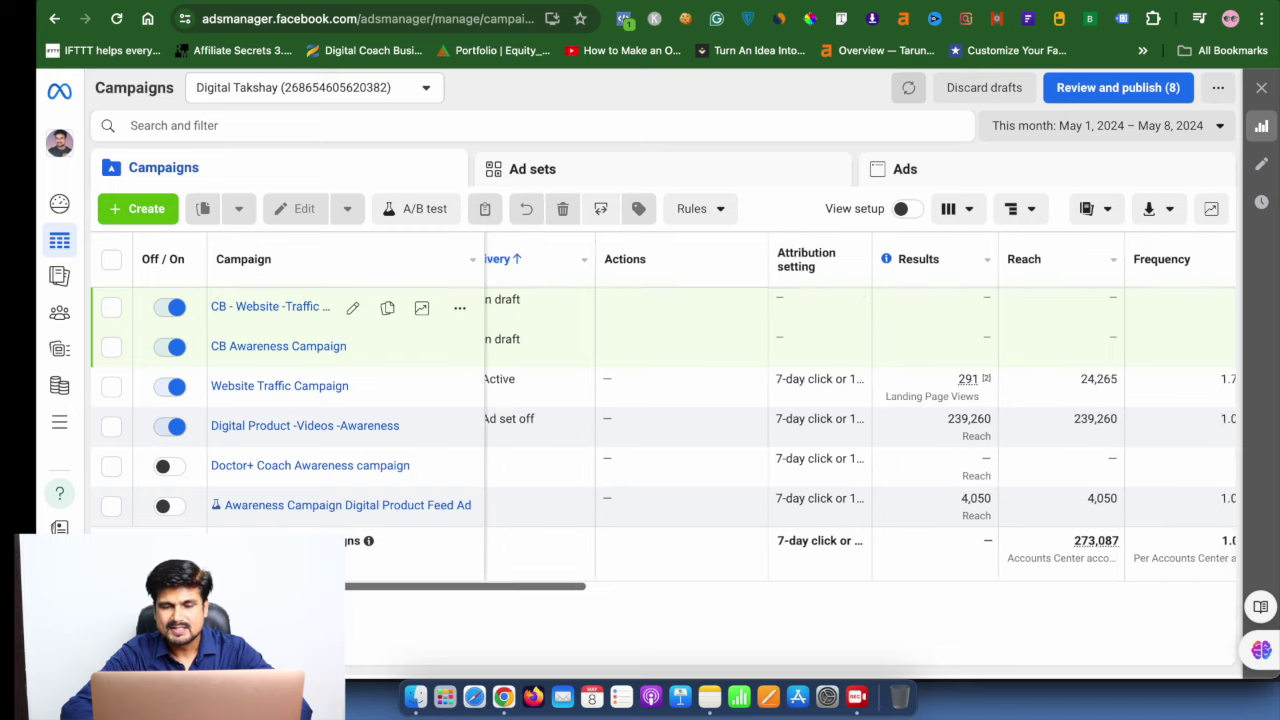
pyautogui.hscroll(-3, 860, 410)
pyautogui.hscroll(1, 860, 410)
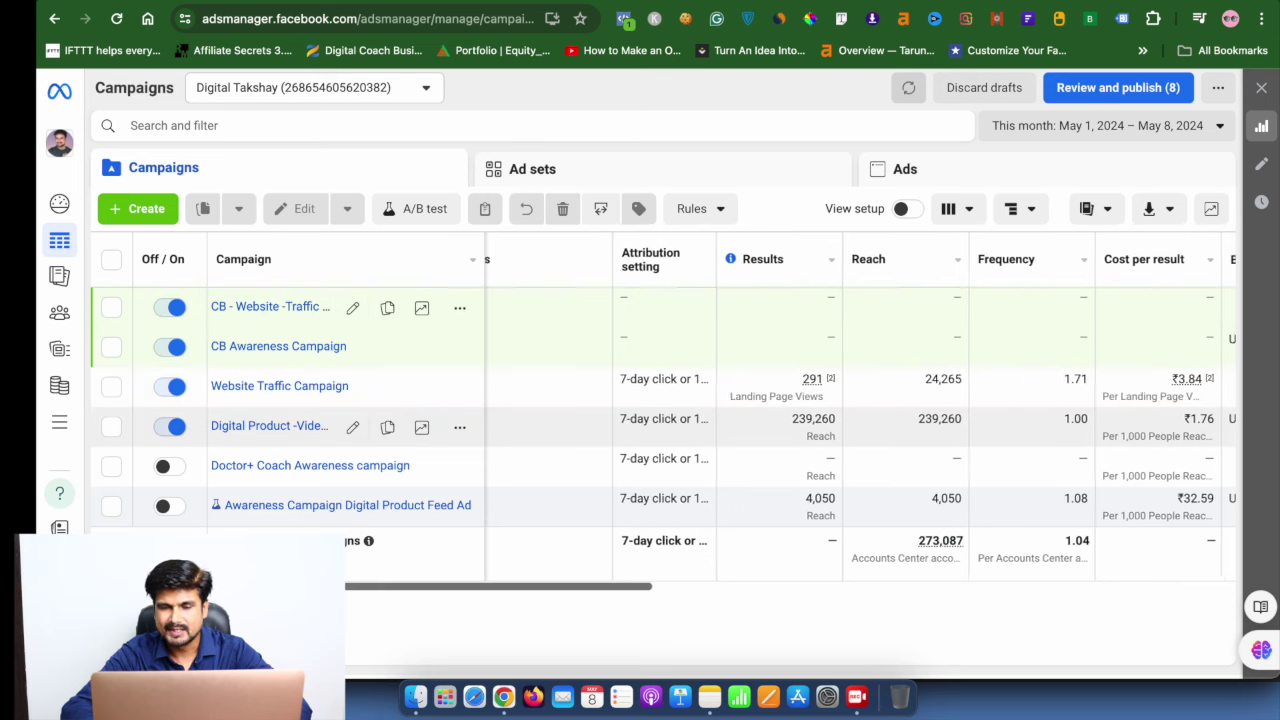
pyautogui.hscroll(2, 800, 426)
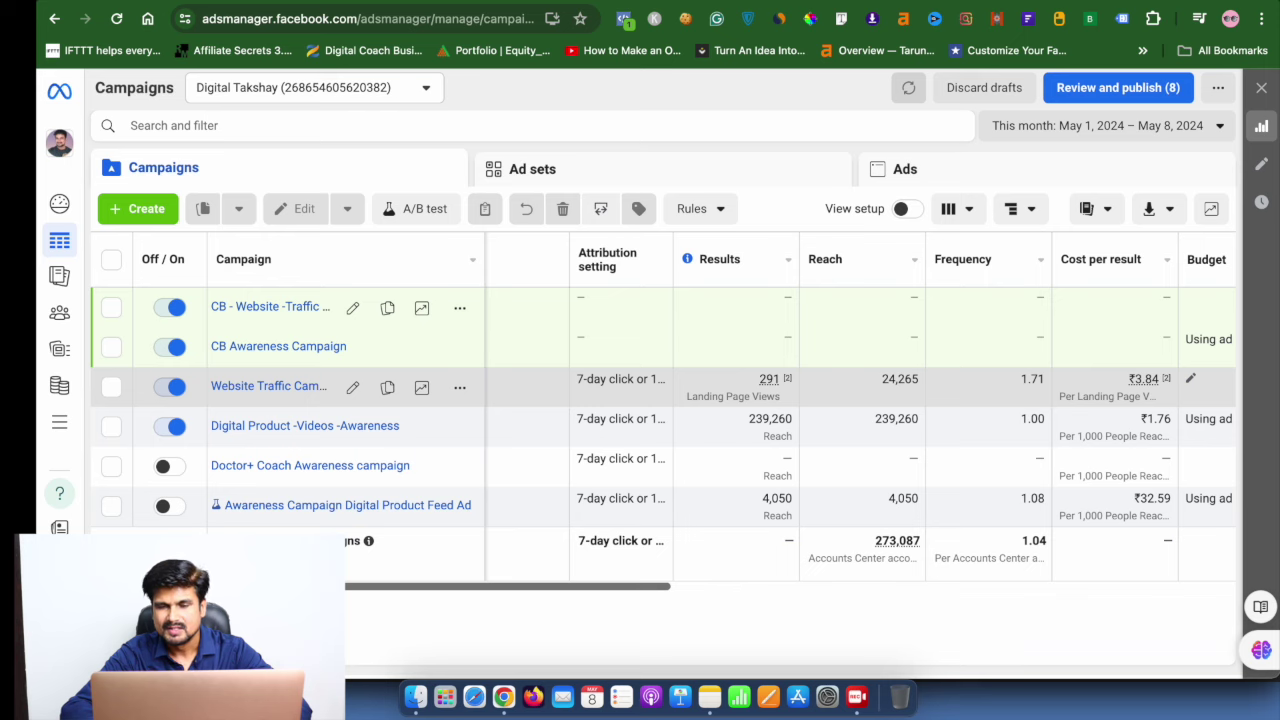
pyautogui.hscroll(2, 886, 412)
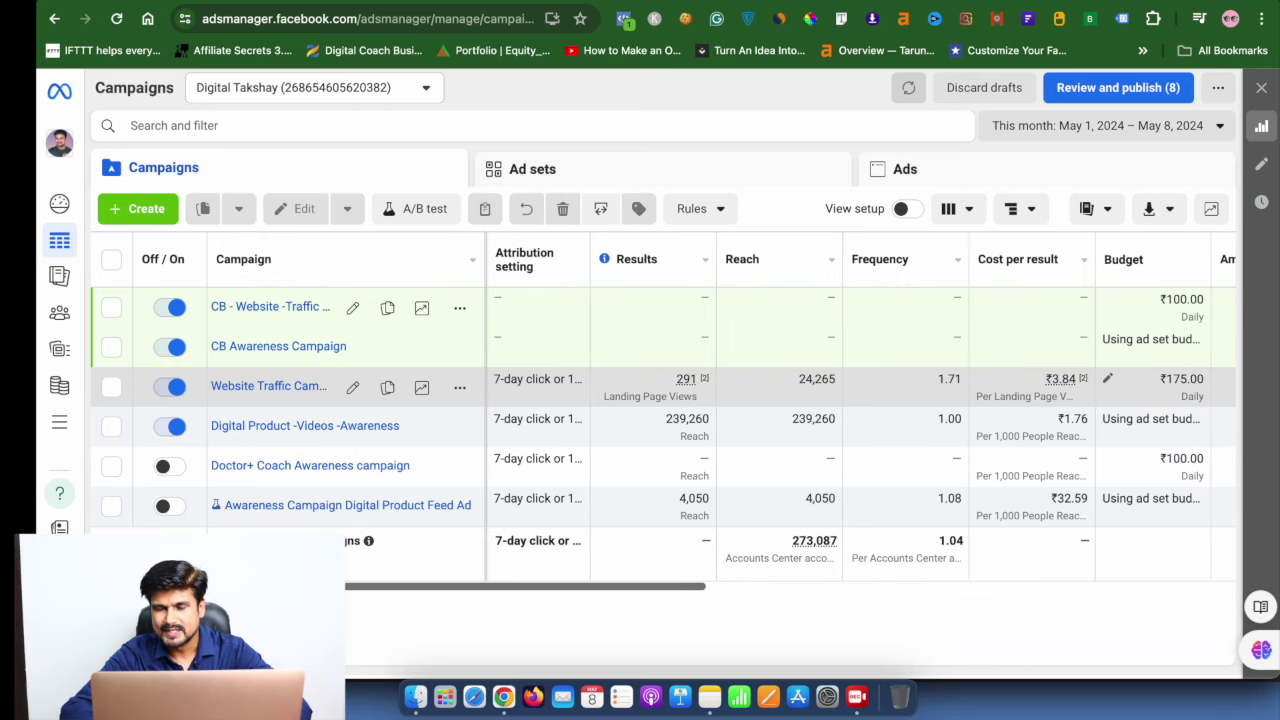
pyautogui.hscroll(1, 860, 412)
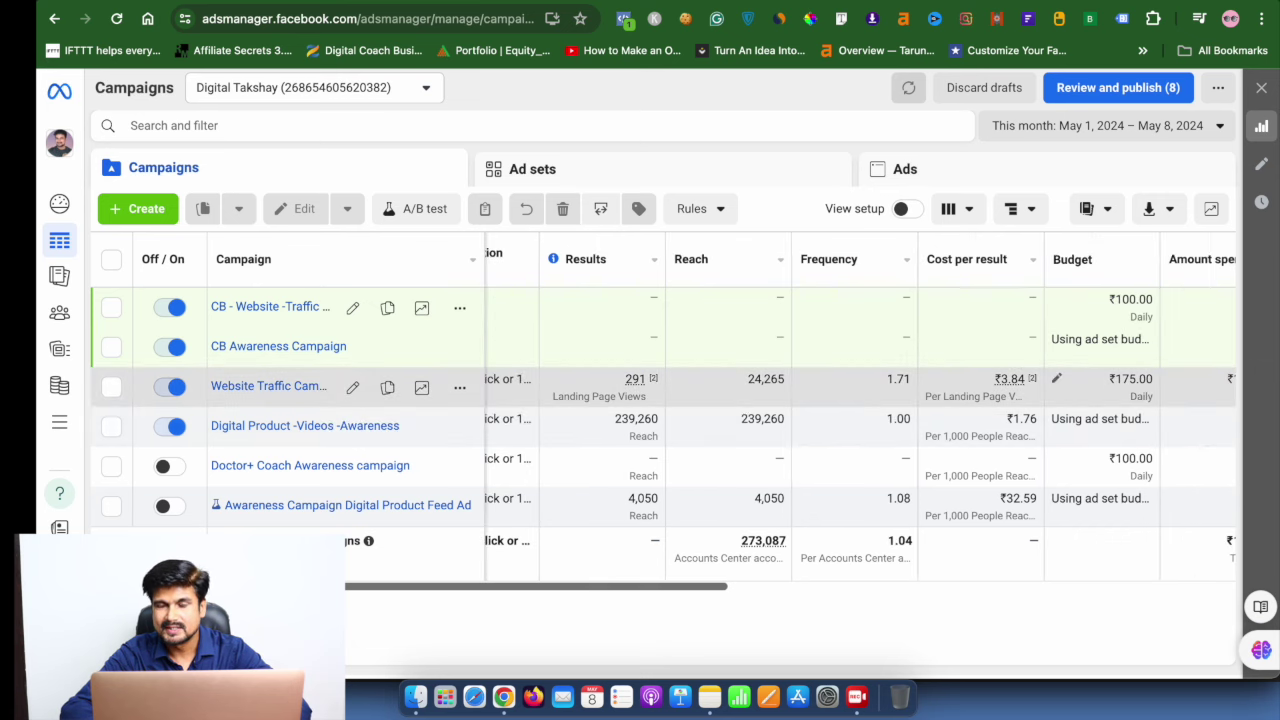
pyautogui.hscroll(2, 870, 396)
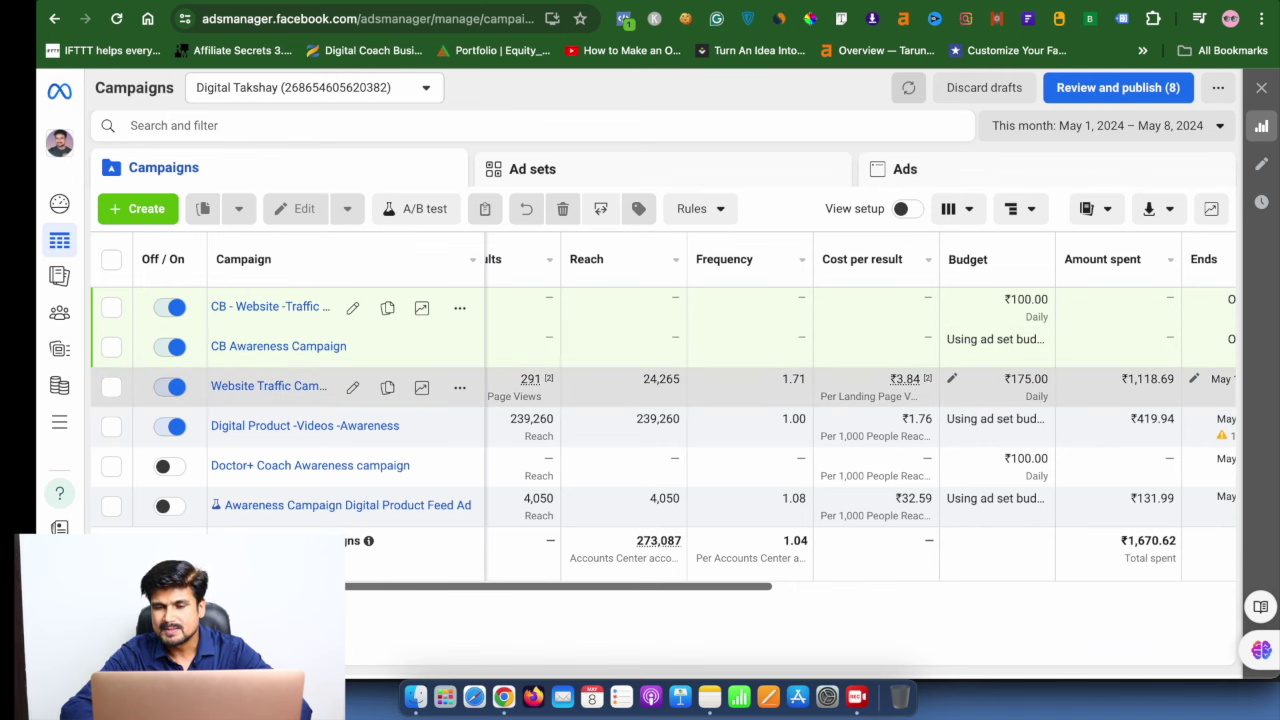
pyautogui.hscroll(1, 860, 410)
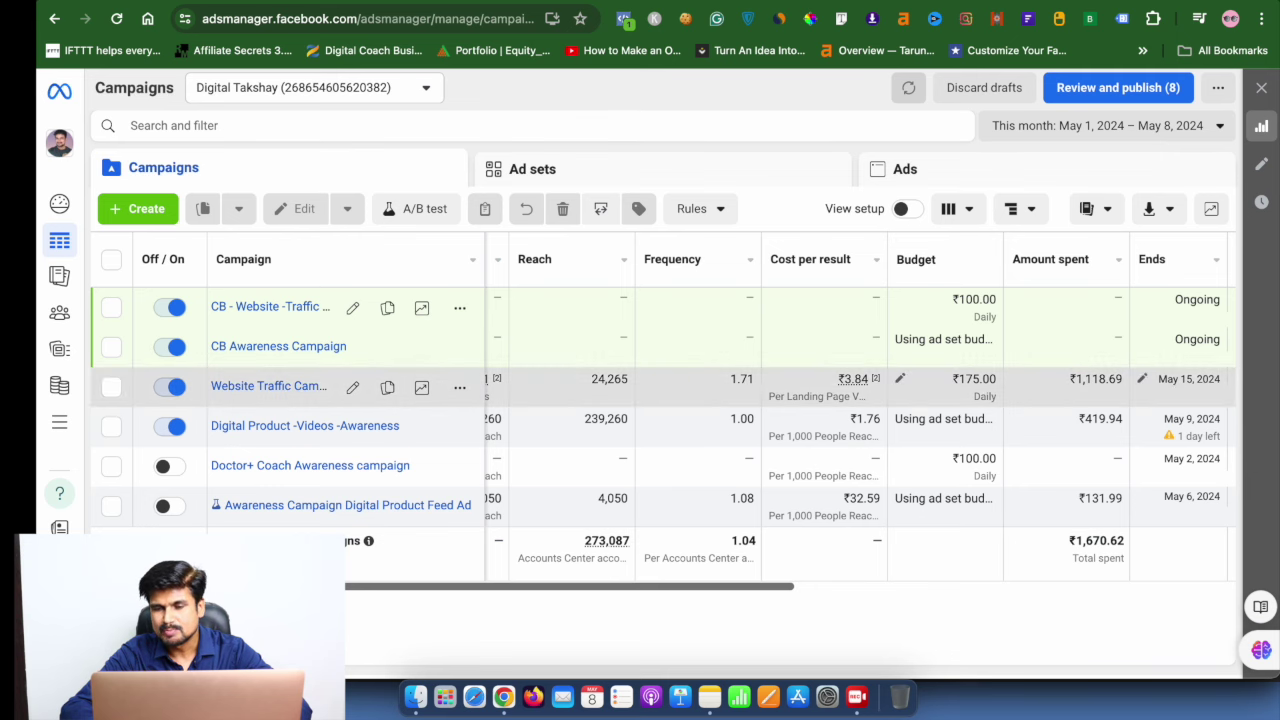
pyautogui.hscroll(2, 860, 410)
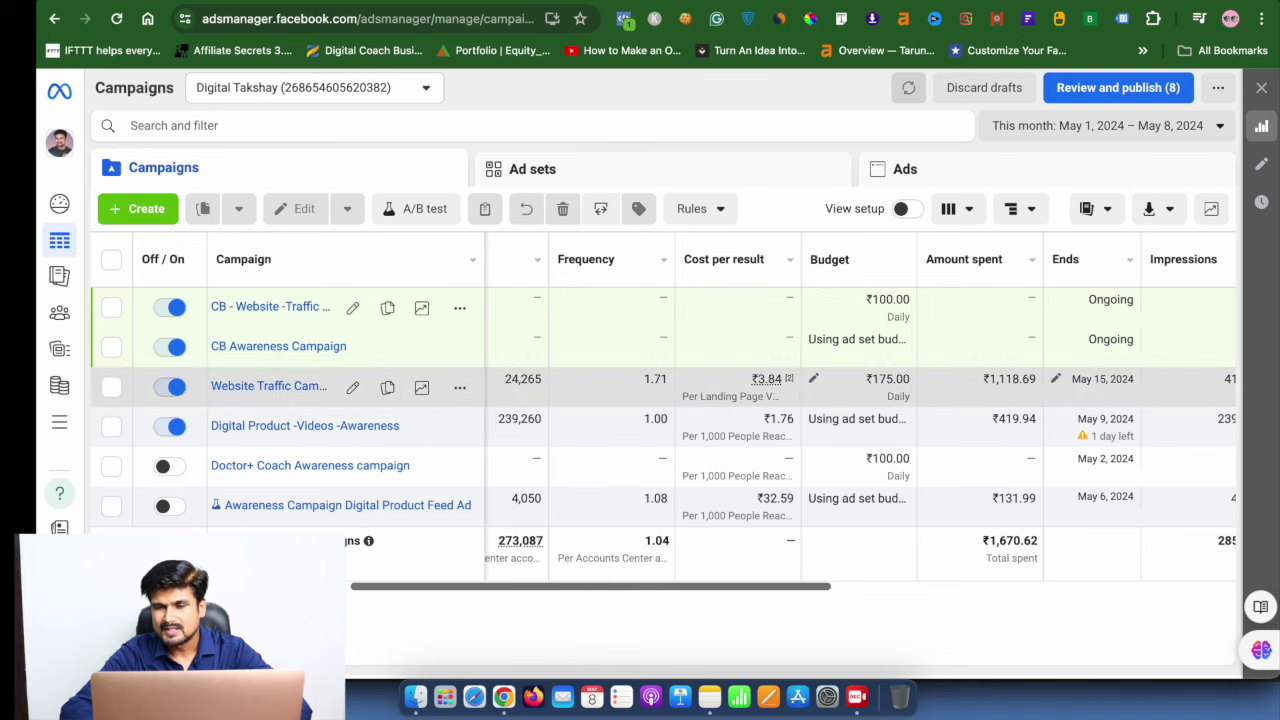
pyautogui.hscroll(2, 860, 410)
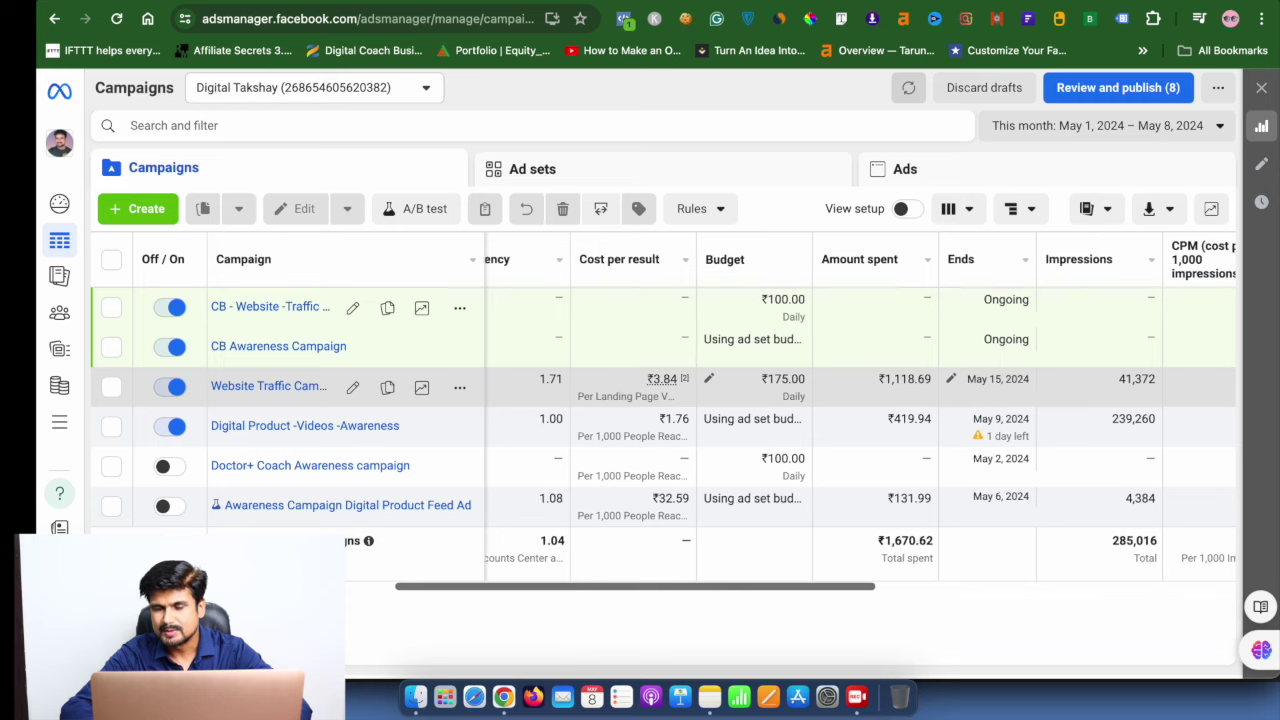
# Examine the campaigns' CPM, link clicks, CPC, link click-through rate, Clicks (all), CTR (all) and CPC (all), focusing on the Website Traffic Campaign.
pyautogui.hscroll(2, 660, 410)
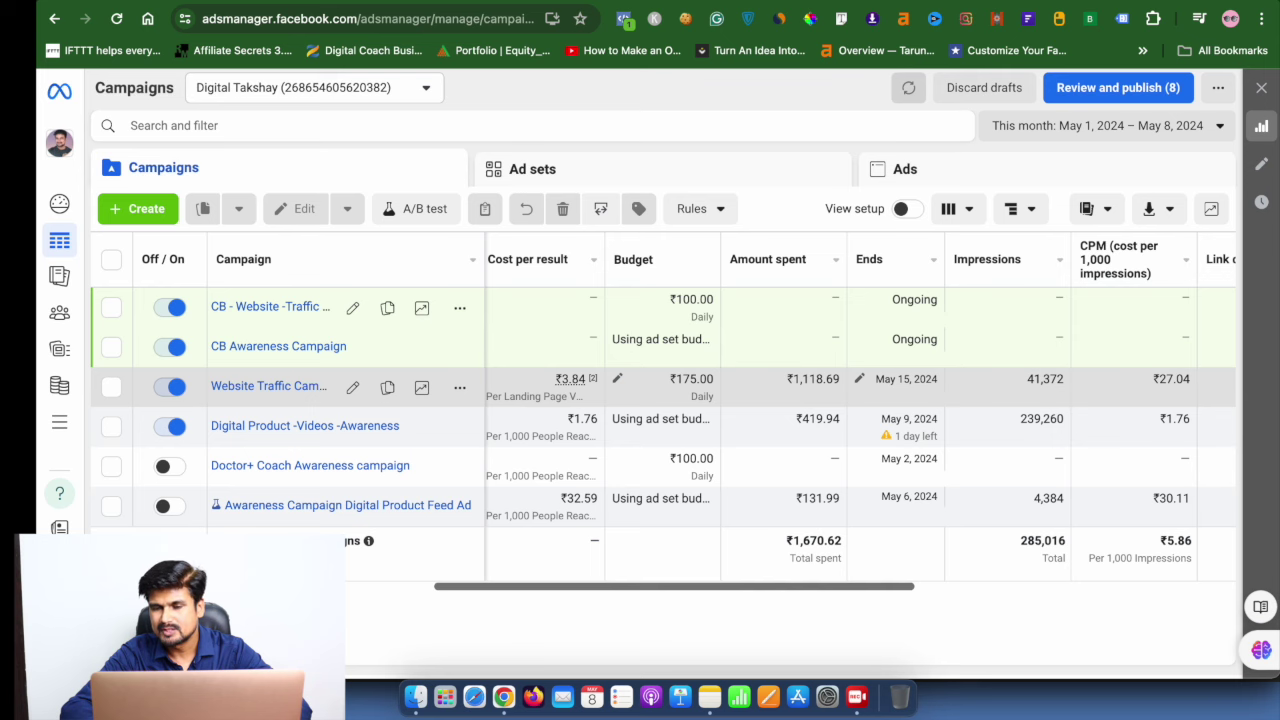
pyautogui.hscroll(4, 660, 410)
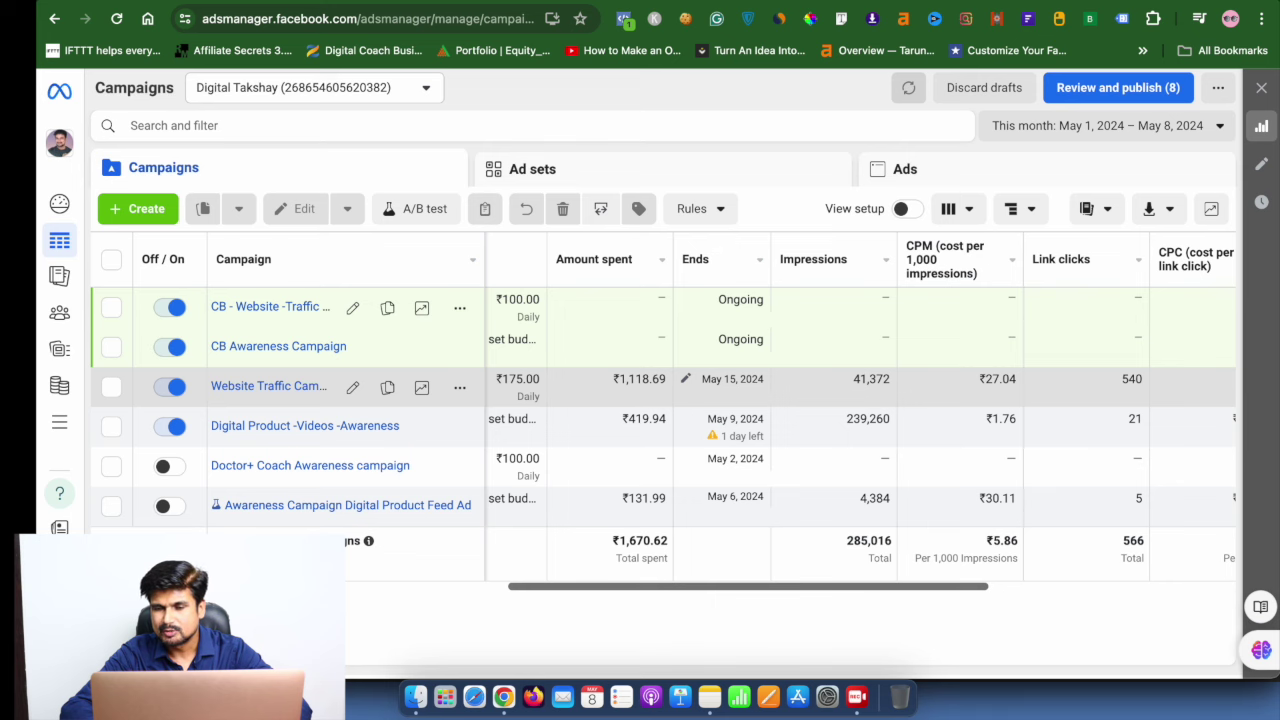
pyautogui.hscroll(2, 860, 410)
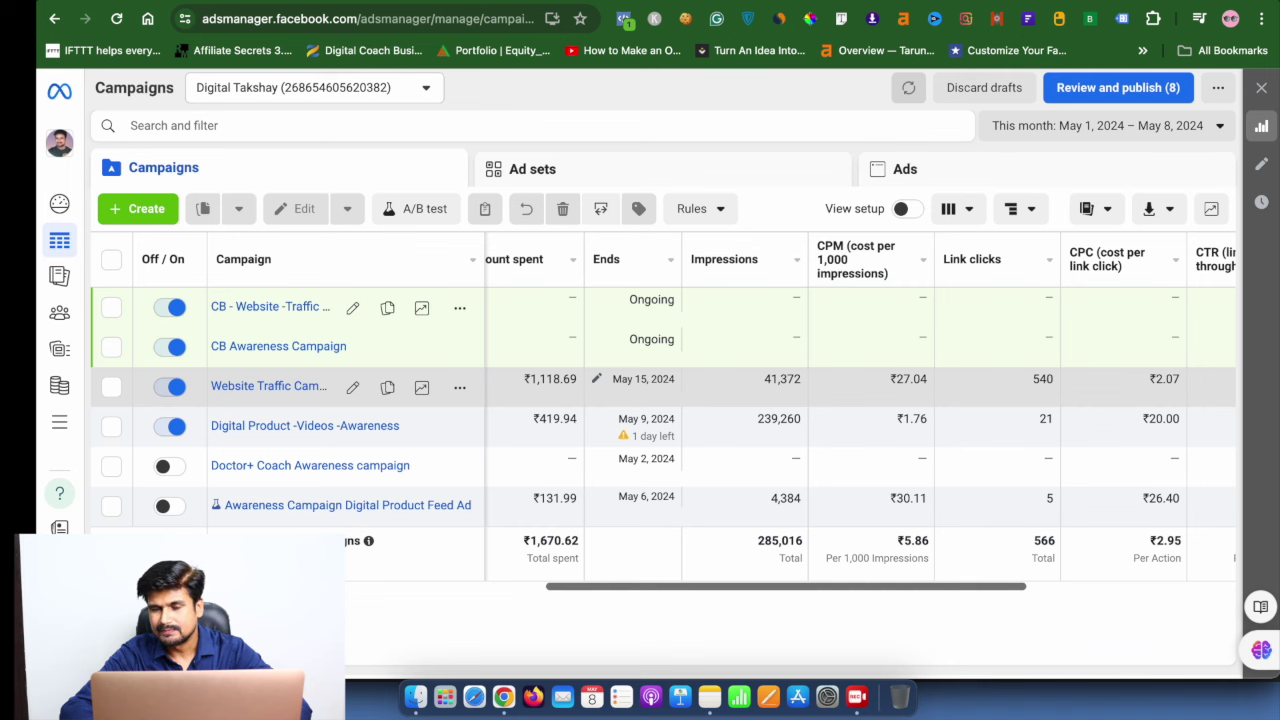
pyautogui.hscroll(2, 860, 410)
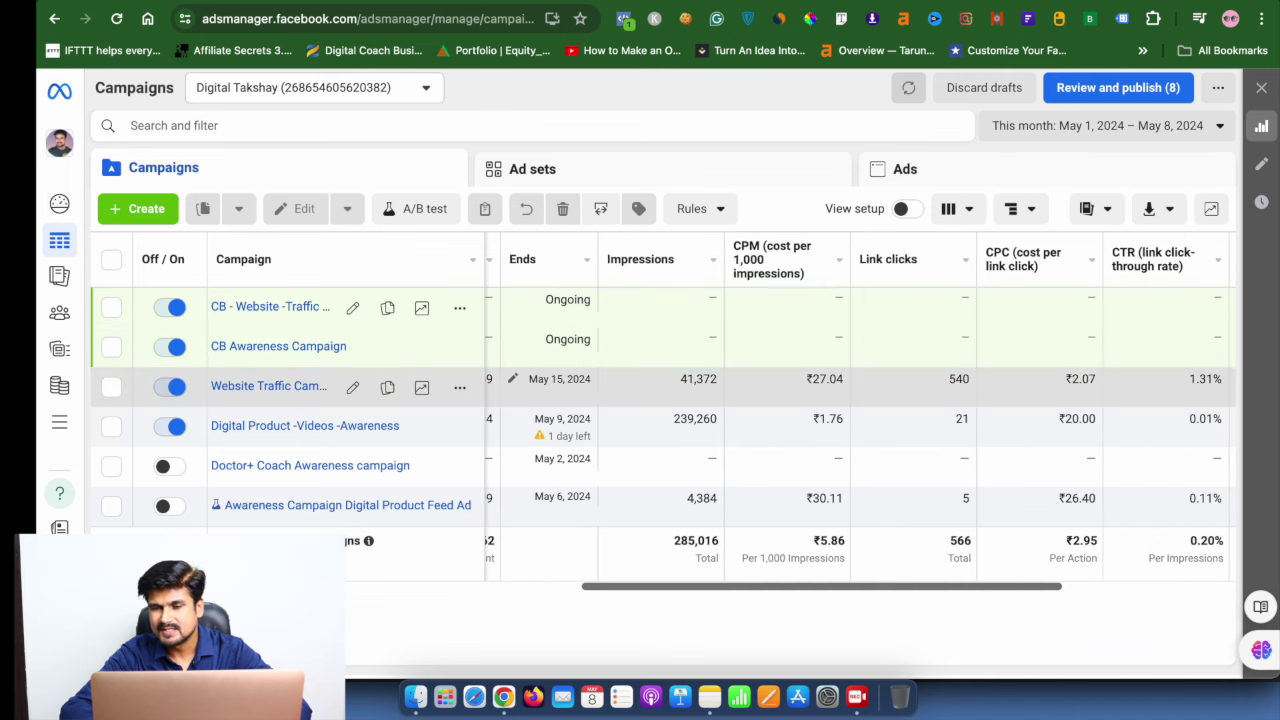
pyautogui.hscroll(2, 860, 410)
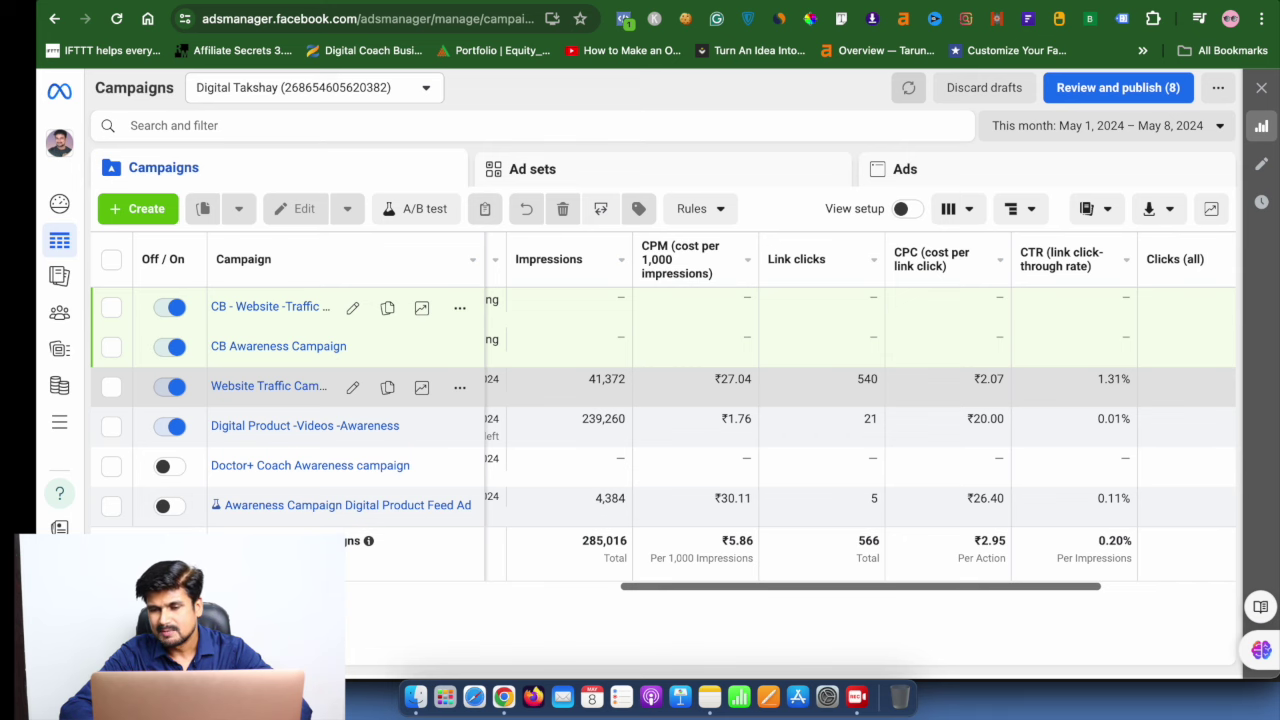
pyautogui.hscroll(3, 860, 410)
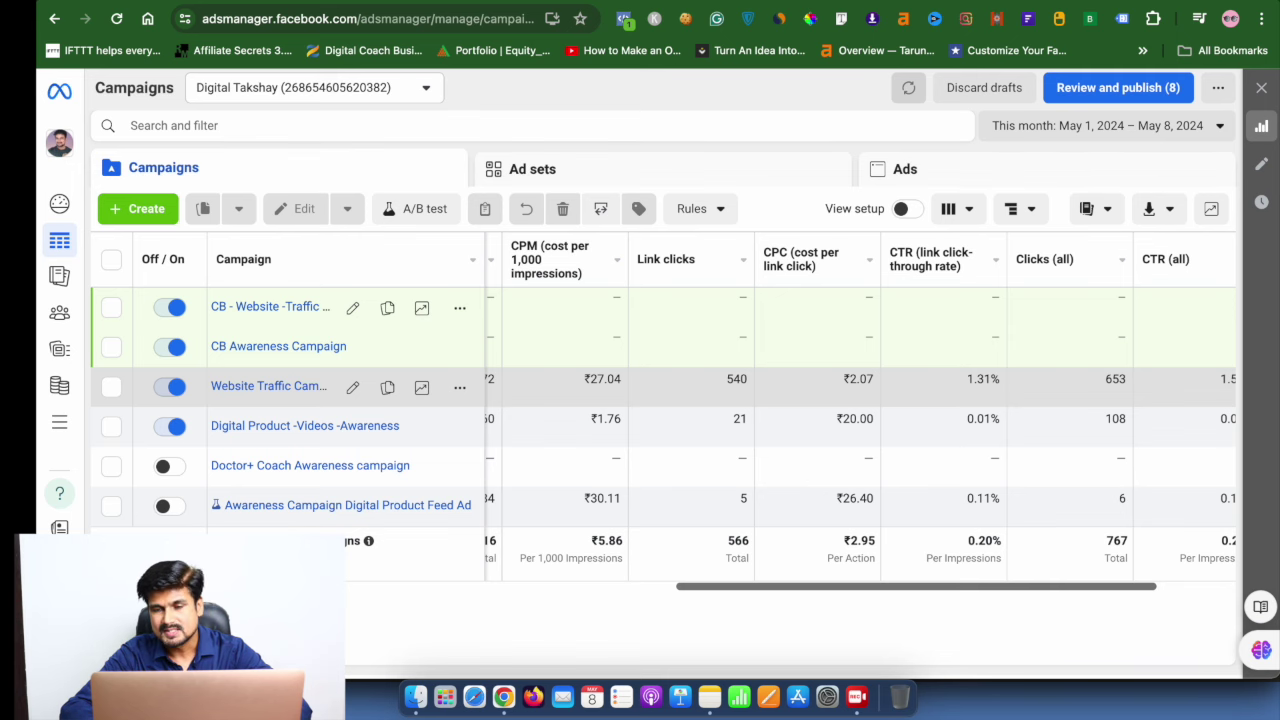
pyautogui.hscroll(4, 860, 410)
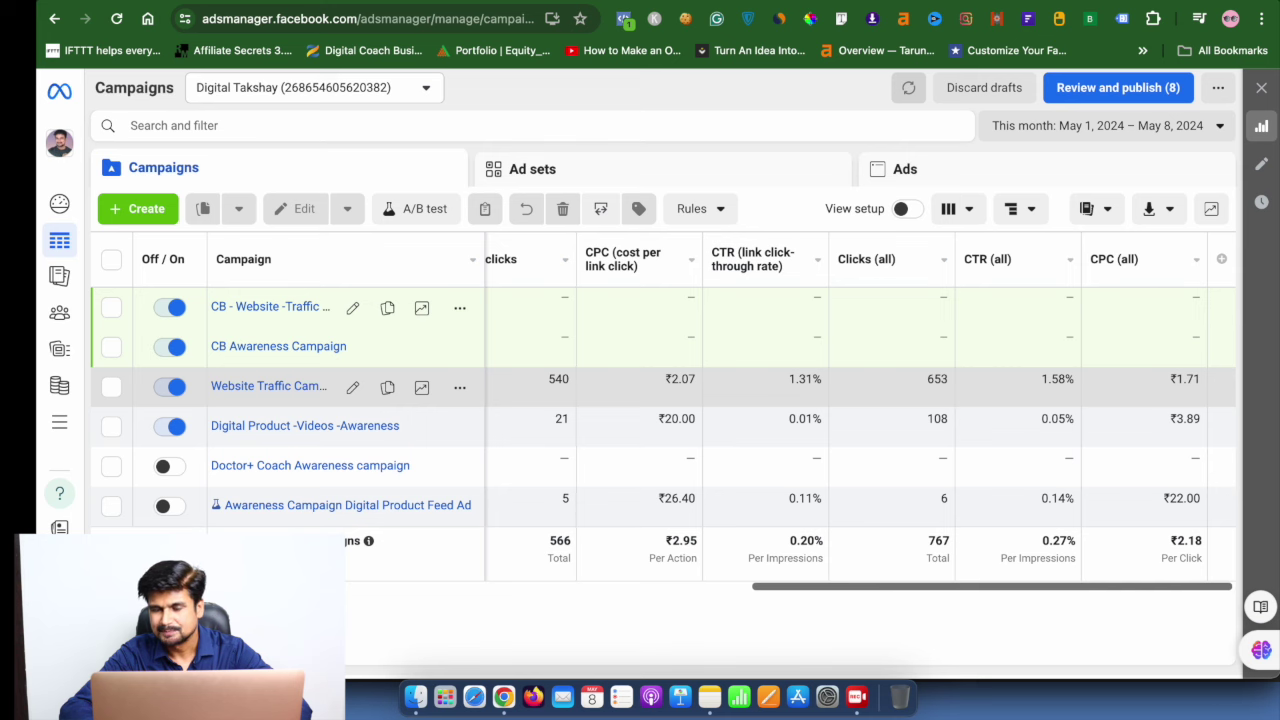
# Go back to the Account Overview, open the Creative Test results, and review the test's overview and ad set metrics.
pyautogui.hscroll(-5, 640, 400)
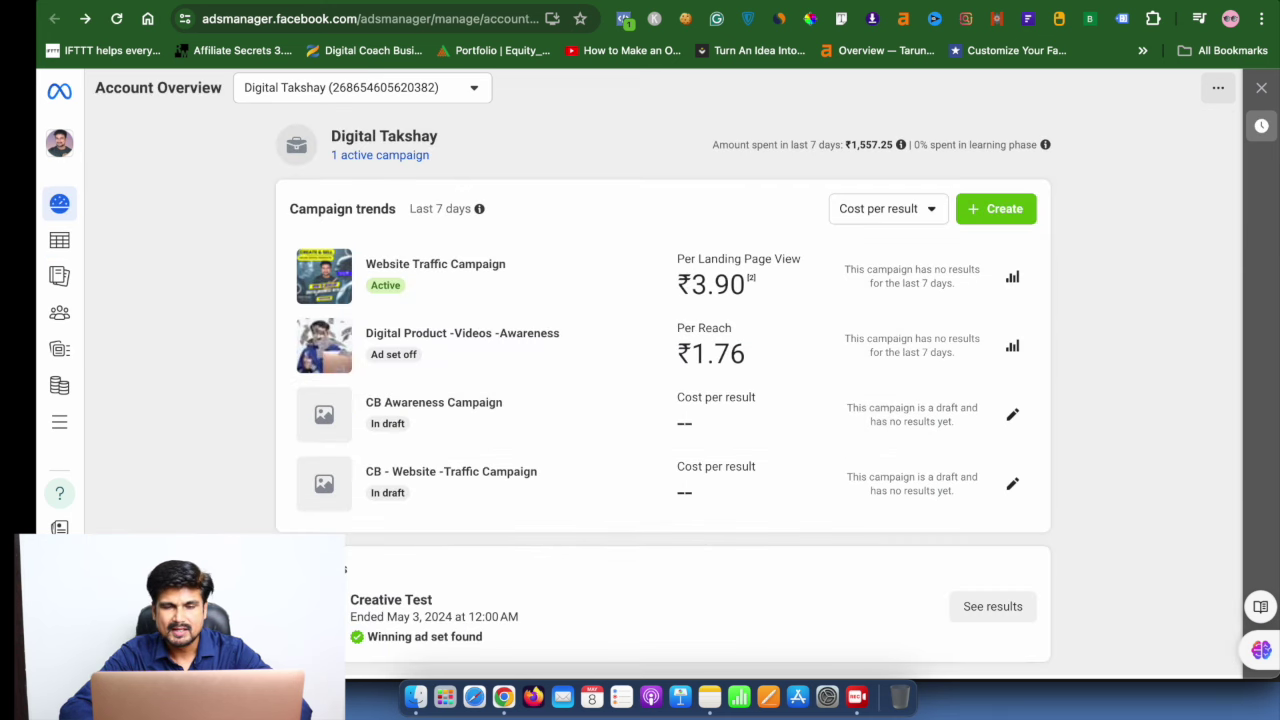
pyautogui.scroll(-1, 520, 440)
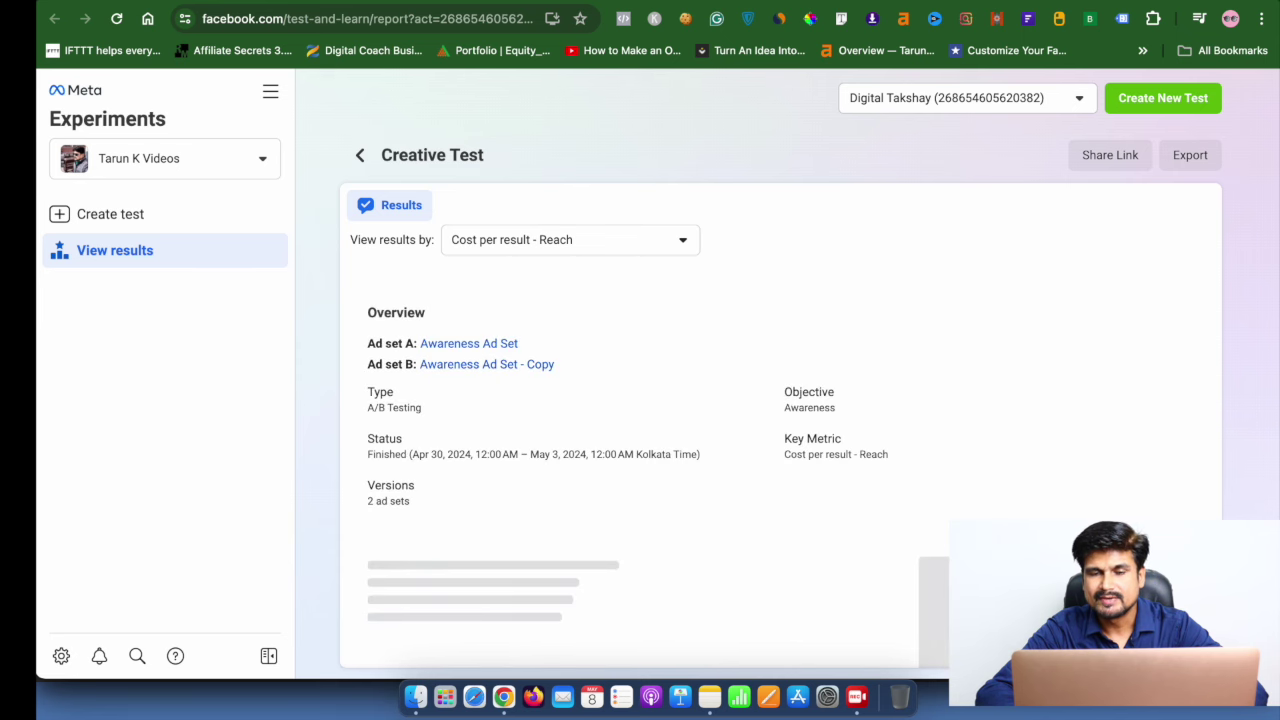
pyautogui.scroll(-8, 780, 470)
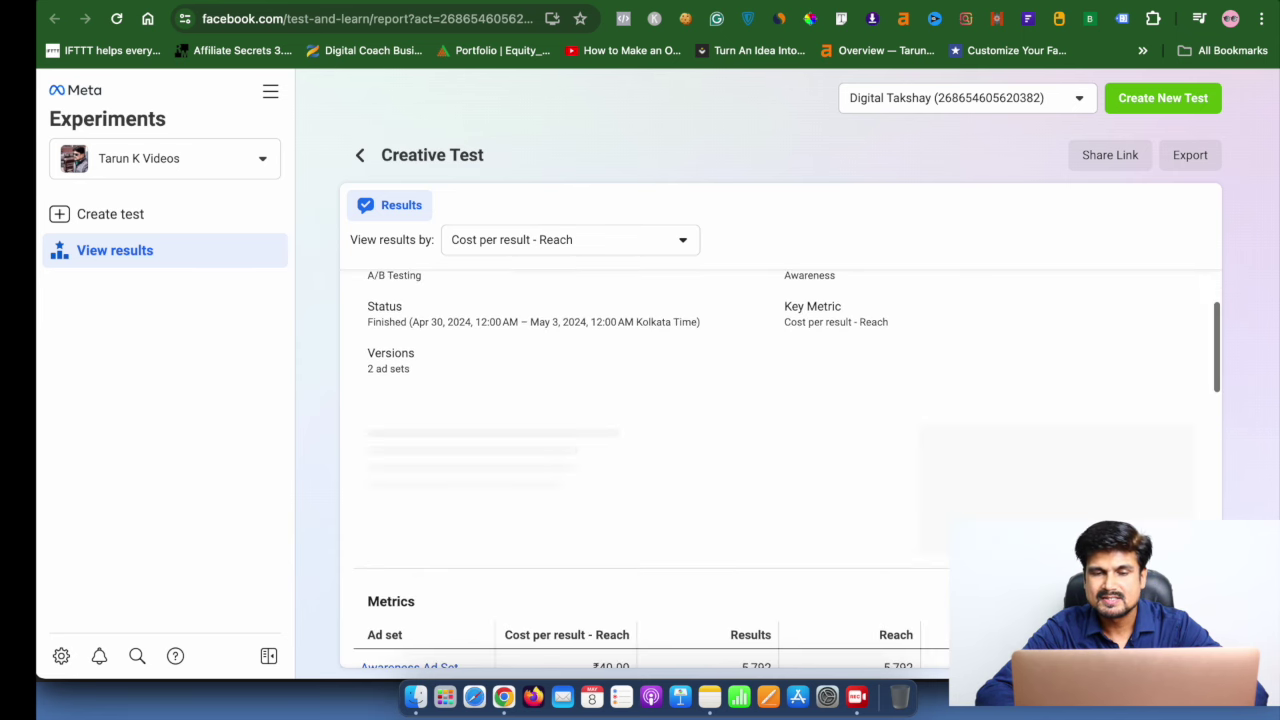
pyautogui.scroll(-2, 786, 470)
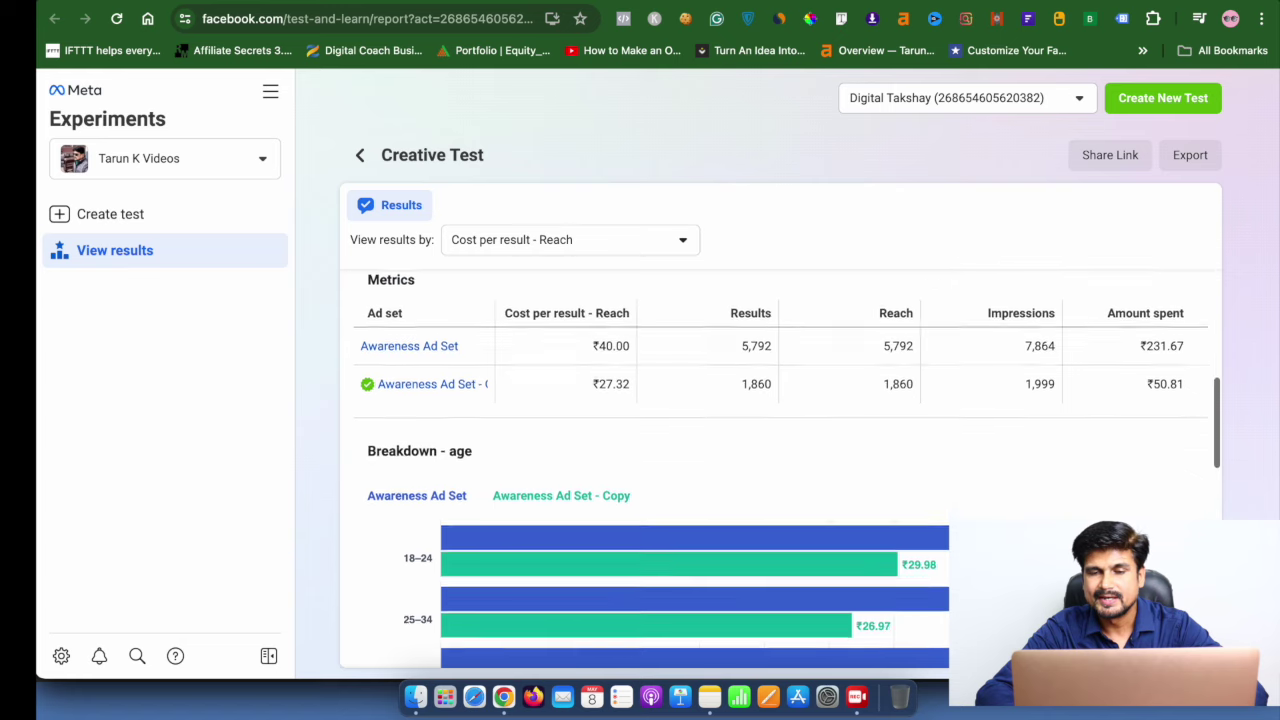
pyautogui.scroll(-2, 786, 470)
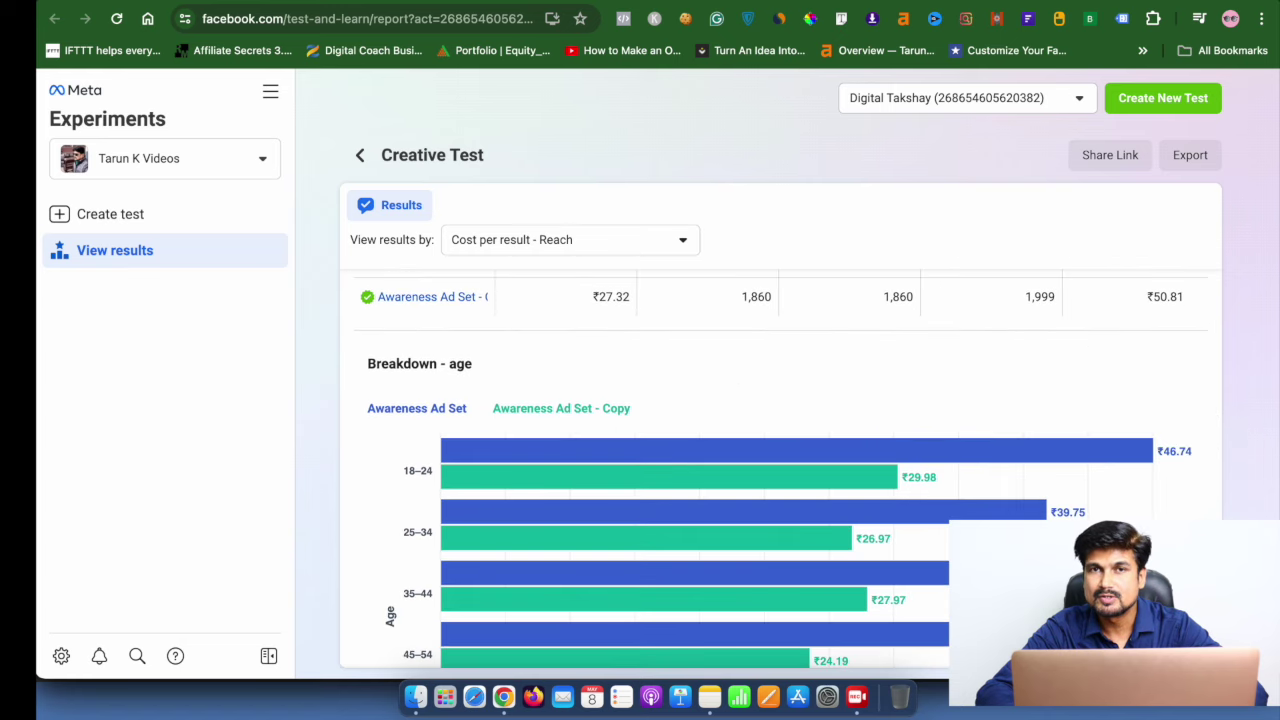
# Compare the two ad sets' cost per result in the age and gender breakdowns, rechecking the Metrics table in between.
pyautogui.scroll(-8, 786, 470)
pyautogui.scroll(-9, 786, 470)
pyautogui.scroll(2, 786, 470)
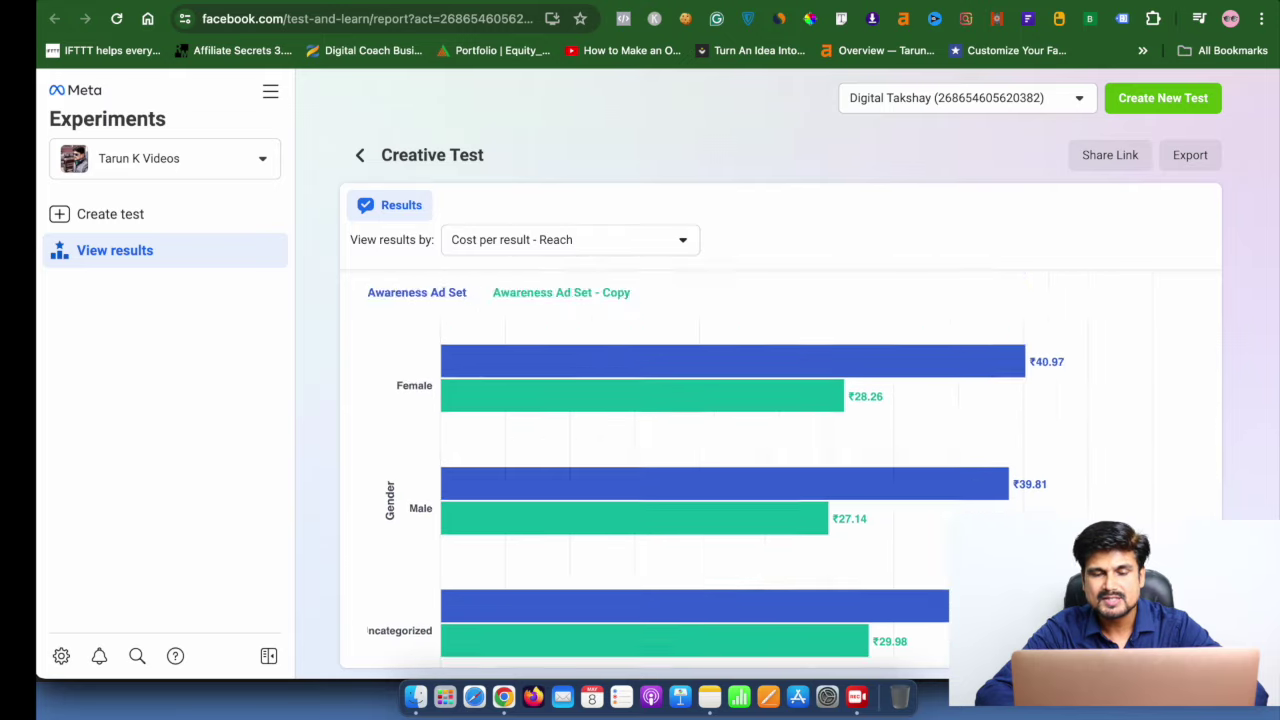
pyautogui.scroll(10, 786, 470)
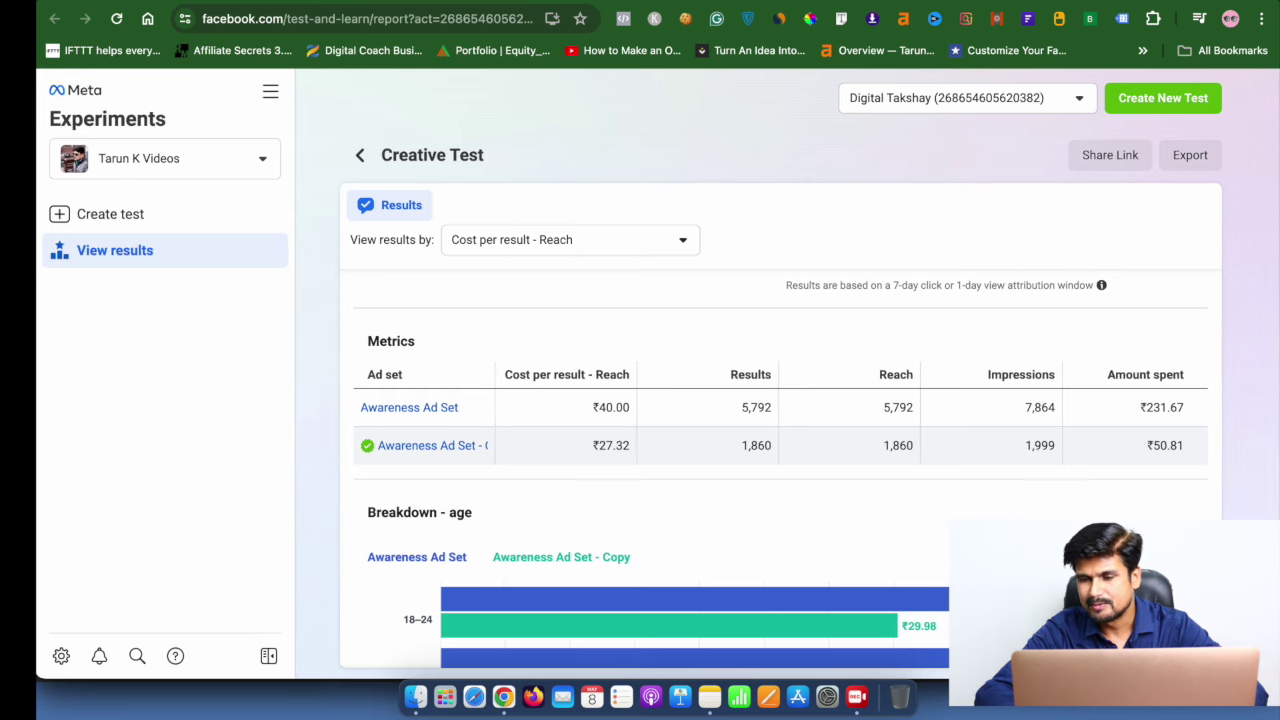
pyautogui.scroll(-1, 430, 445)
pyautogui.scroll(2, 430, 445)
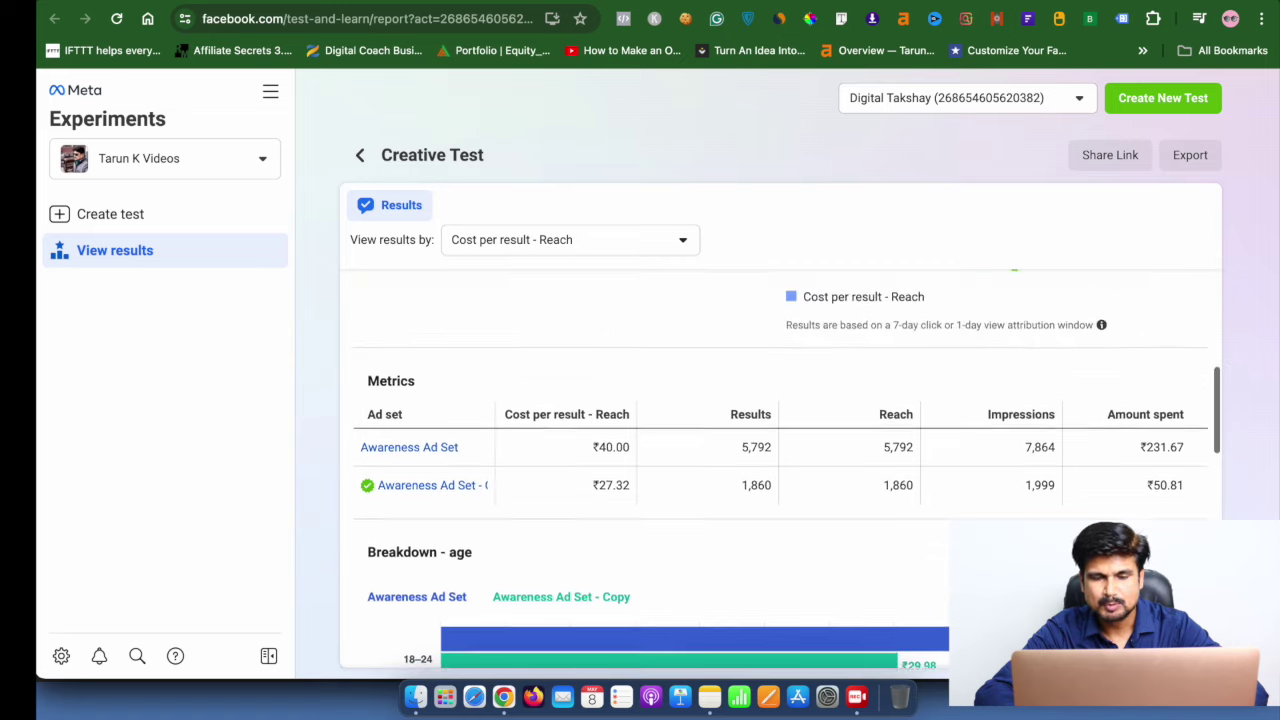
pyautogui.scroll(-7, 786, 470)
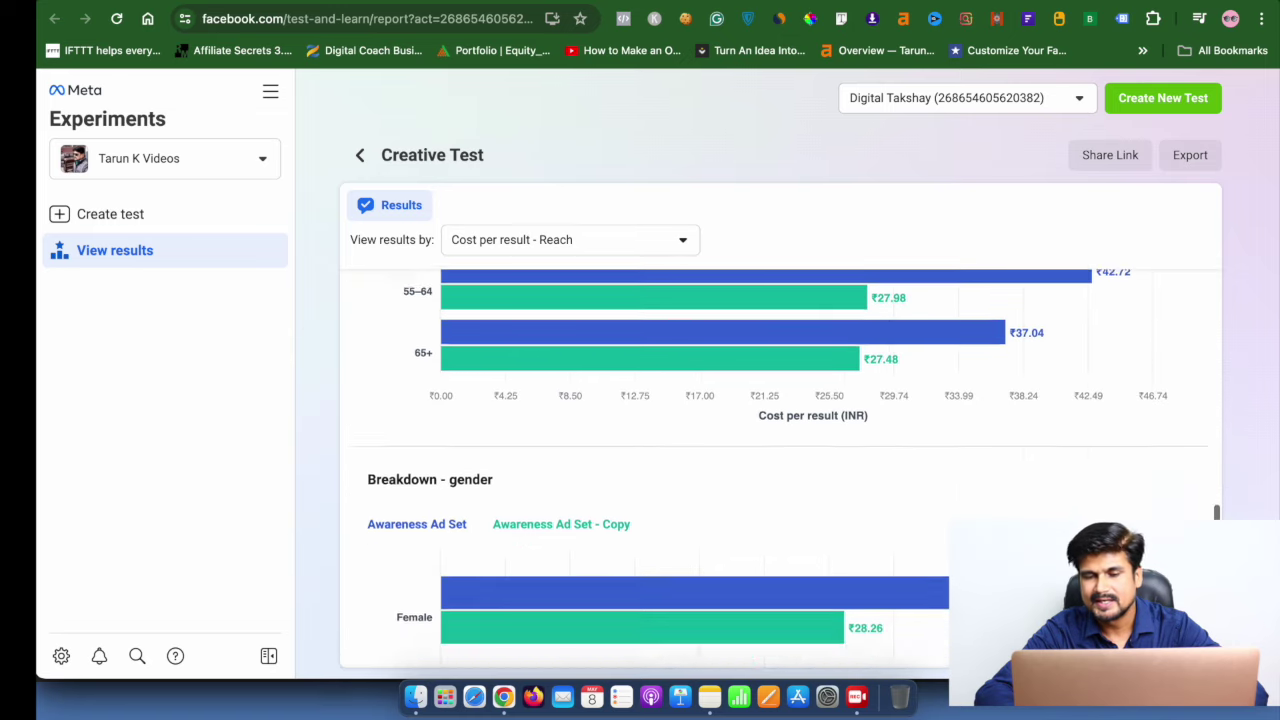
pyautogui.scroll(-4, 786, 470)
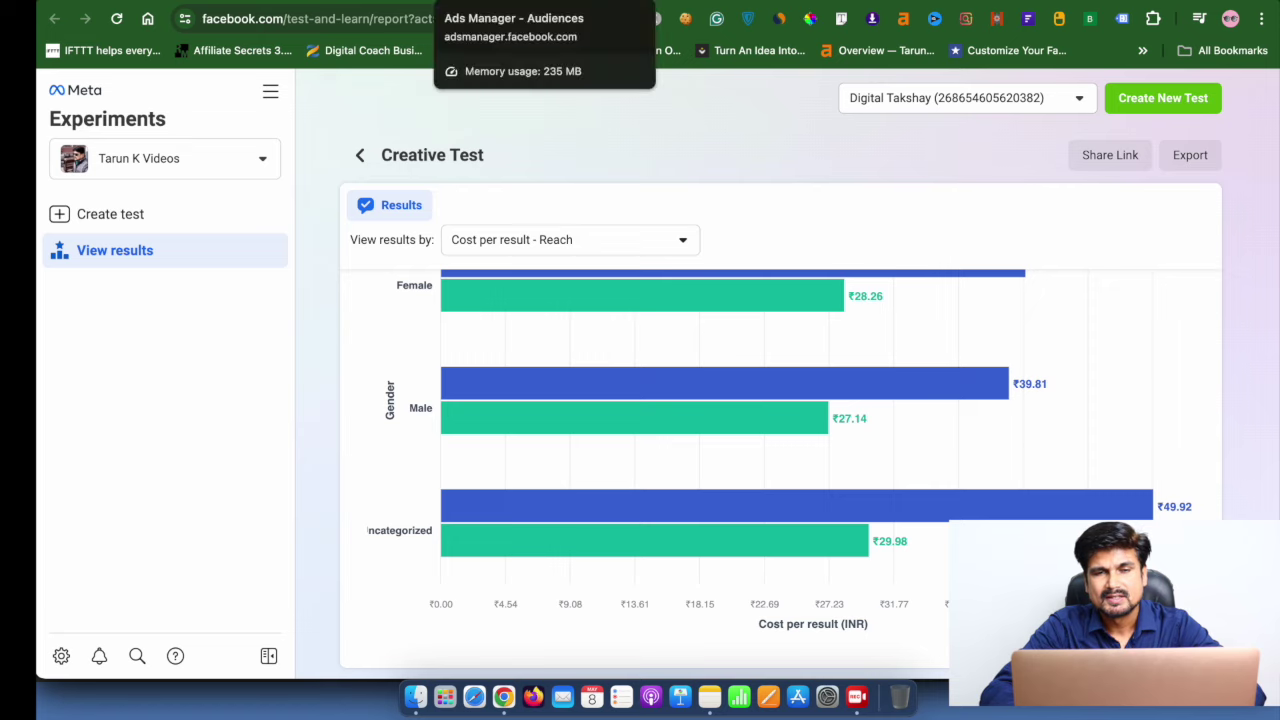
# Switch to the Ads Manager Audiences list and review its lookalike and website-visitor audiences, checking the details of the Lookalike (IN, 1%) and Look alike audience entries.
pyautogui.click(480, 1)
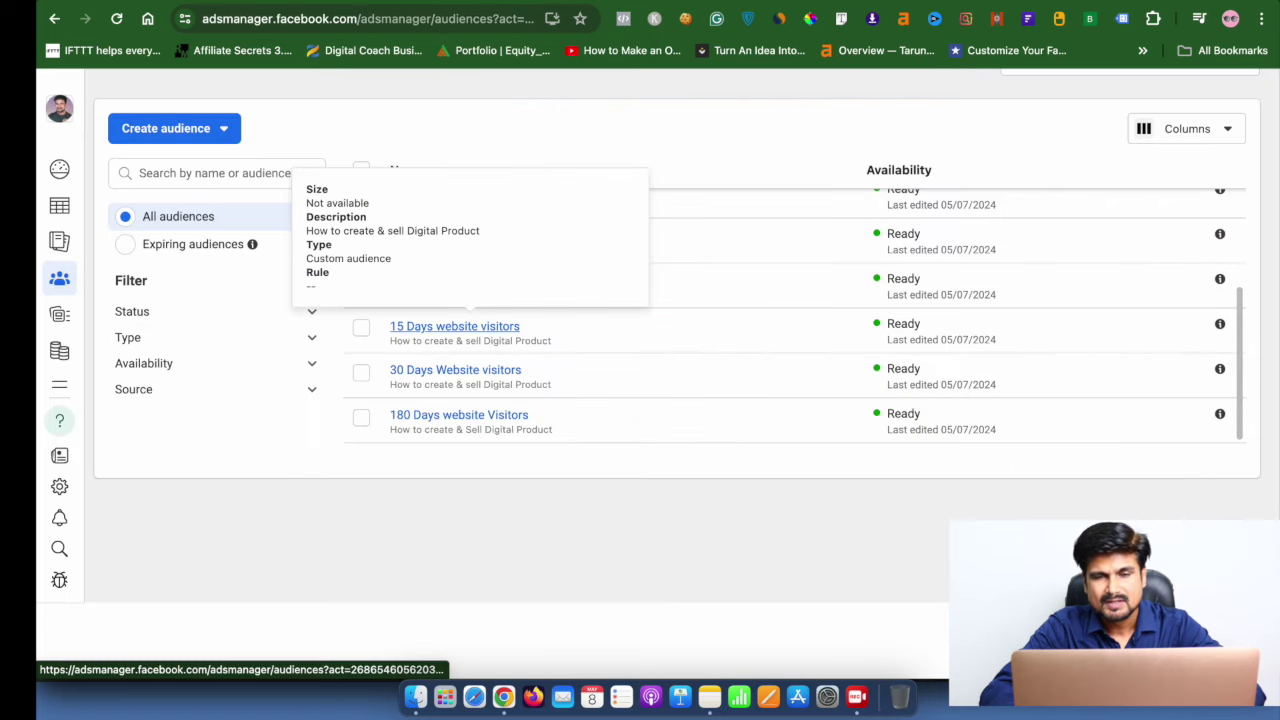
pyautogui.scroll(5, 790, 350)
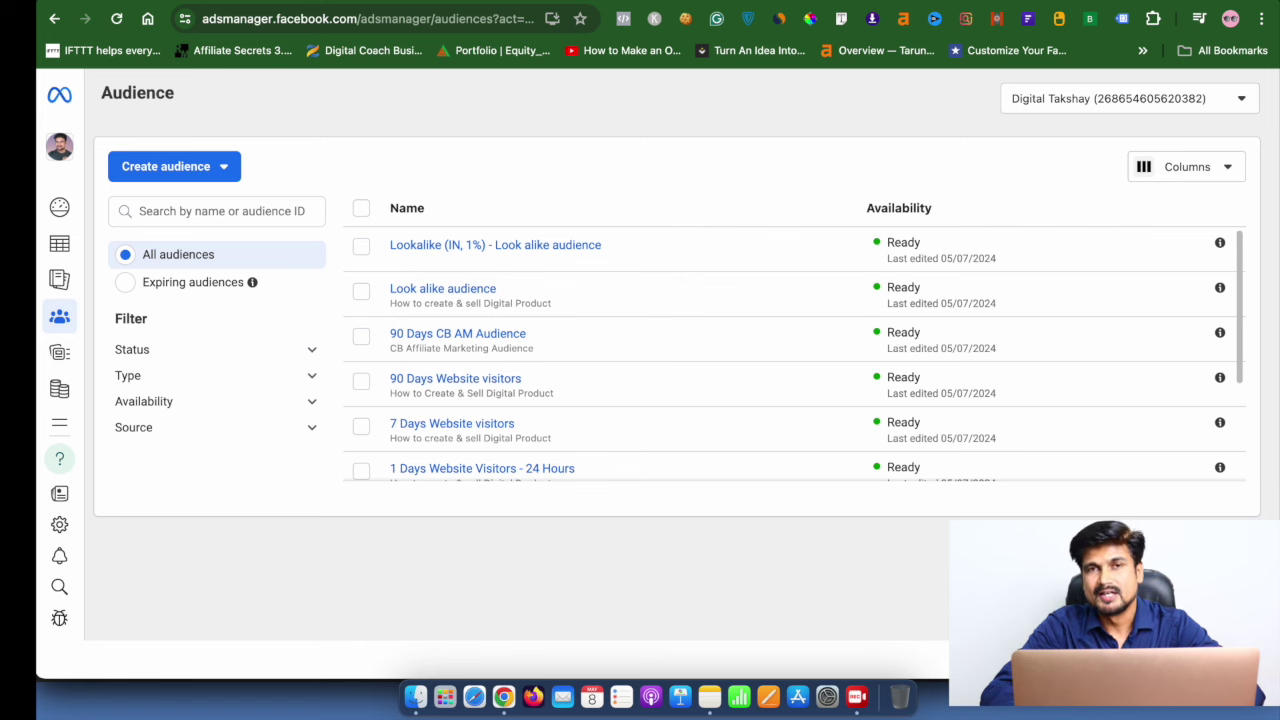
pyautogui.moveTo(495, 245)
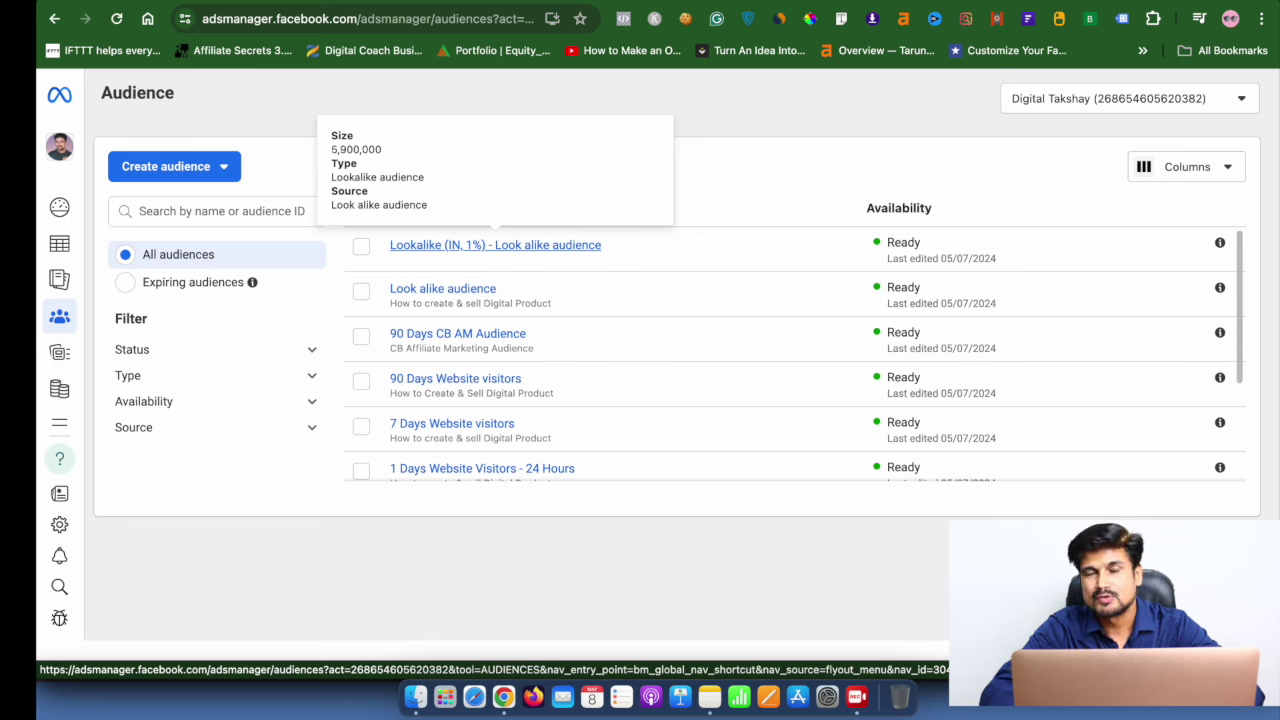
pyautogui.moveTo(466, 290)
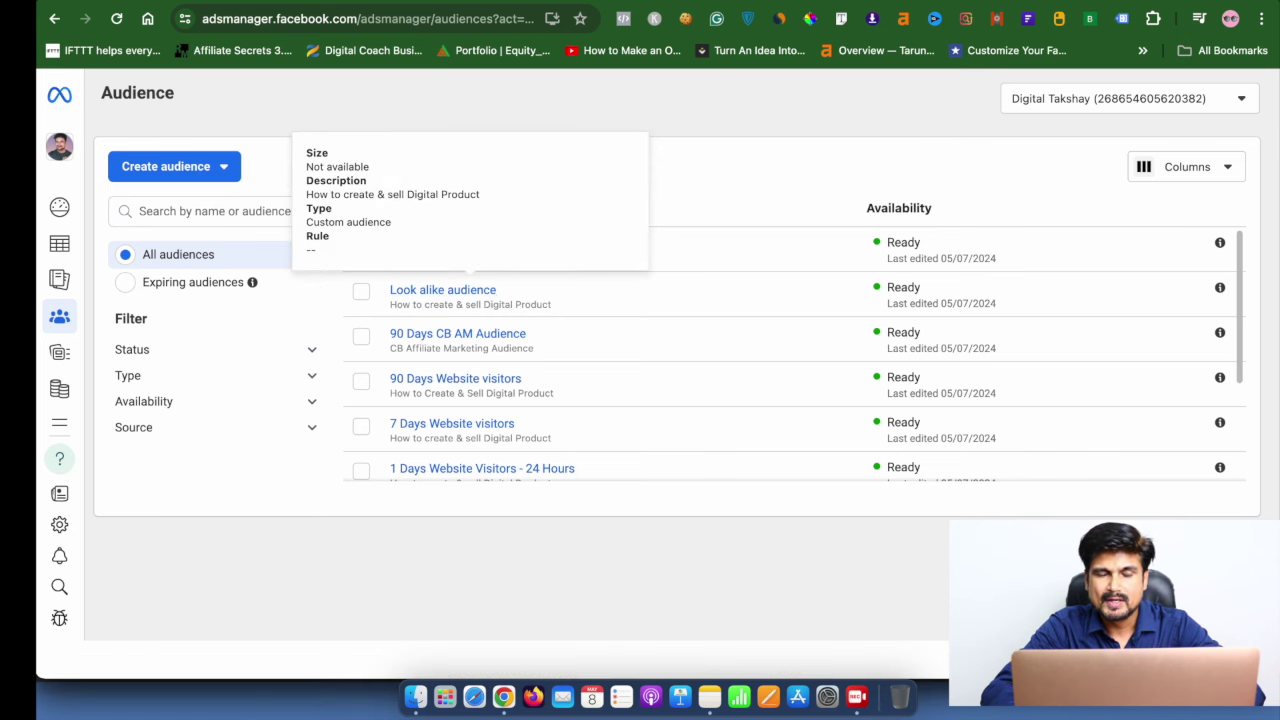
pyautogui.scroll(-5, 460, 340)
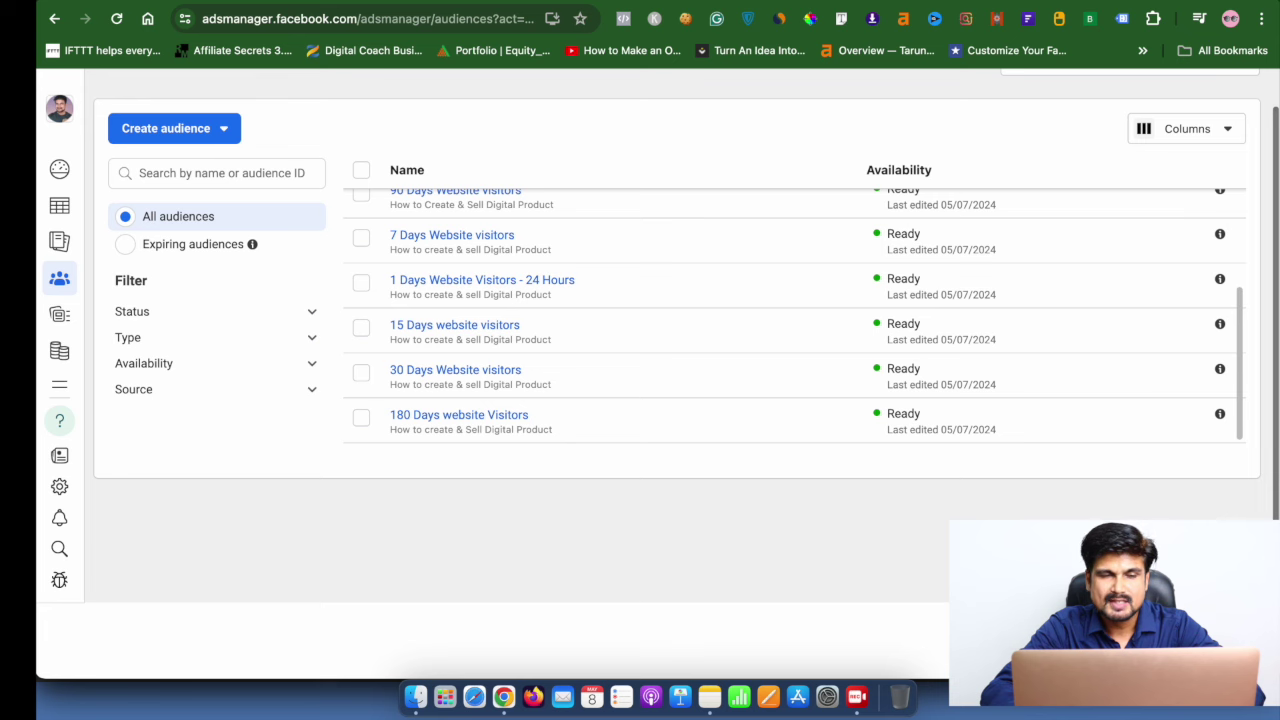
pyautogui.scroll(5, 460, 300)
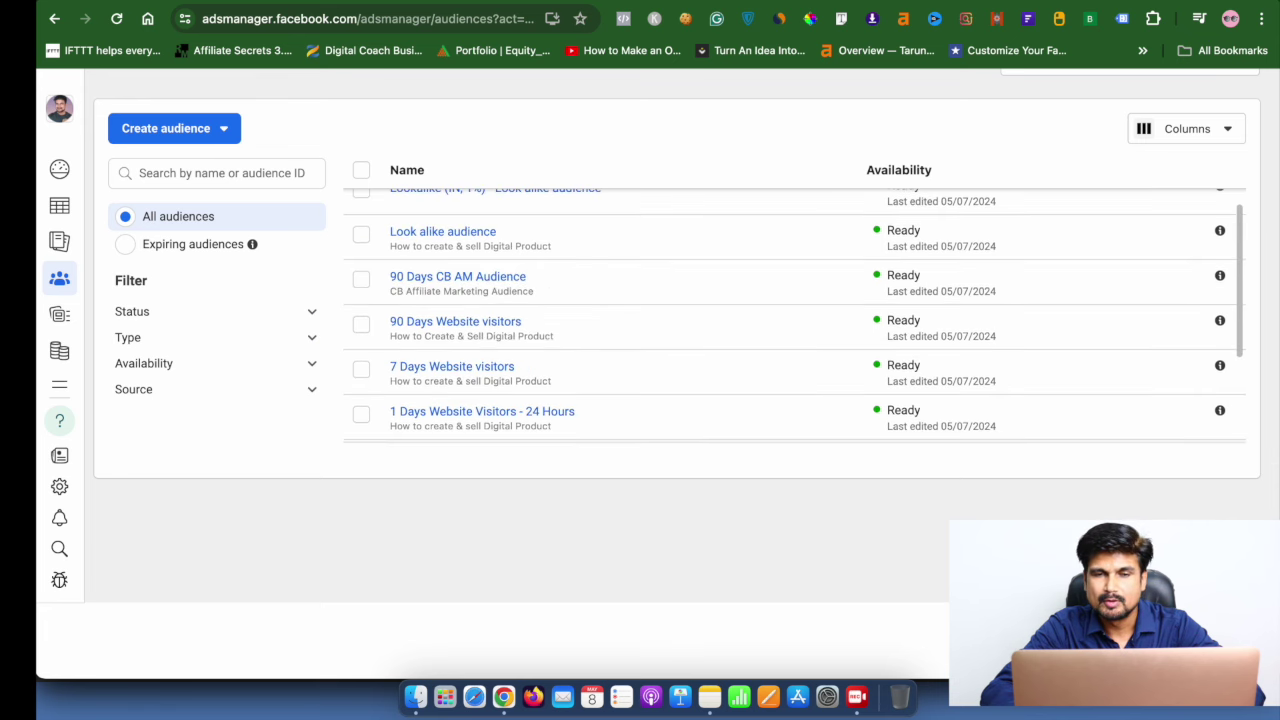